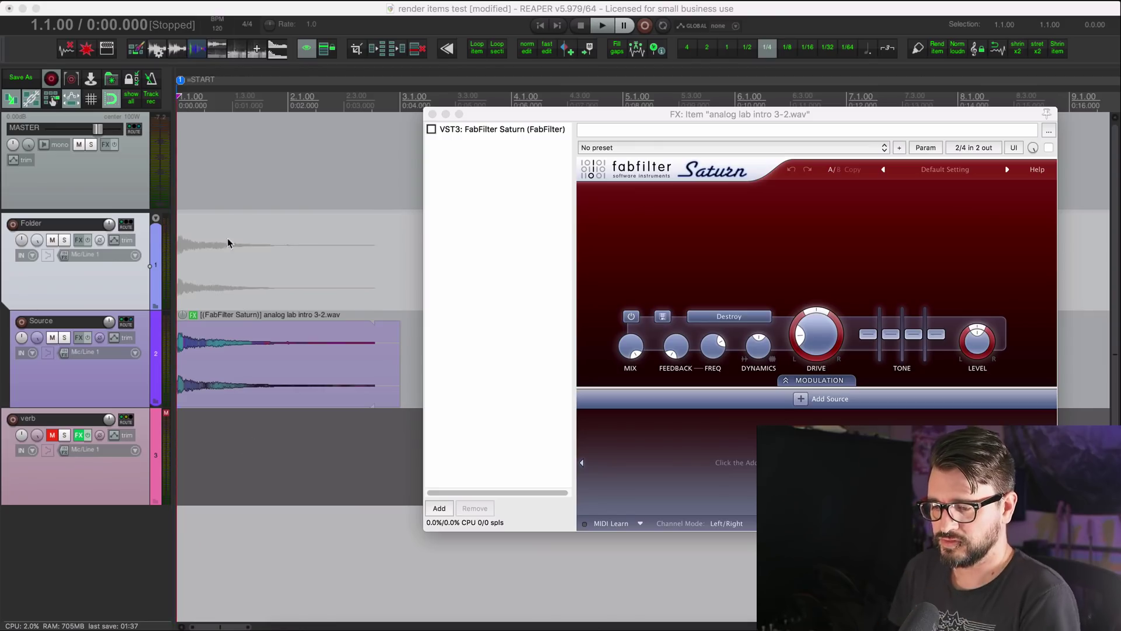
Select the Saturn-processed Source item and move its effect window aside to uncover it.
click(203, 338)
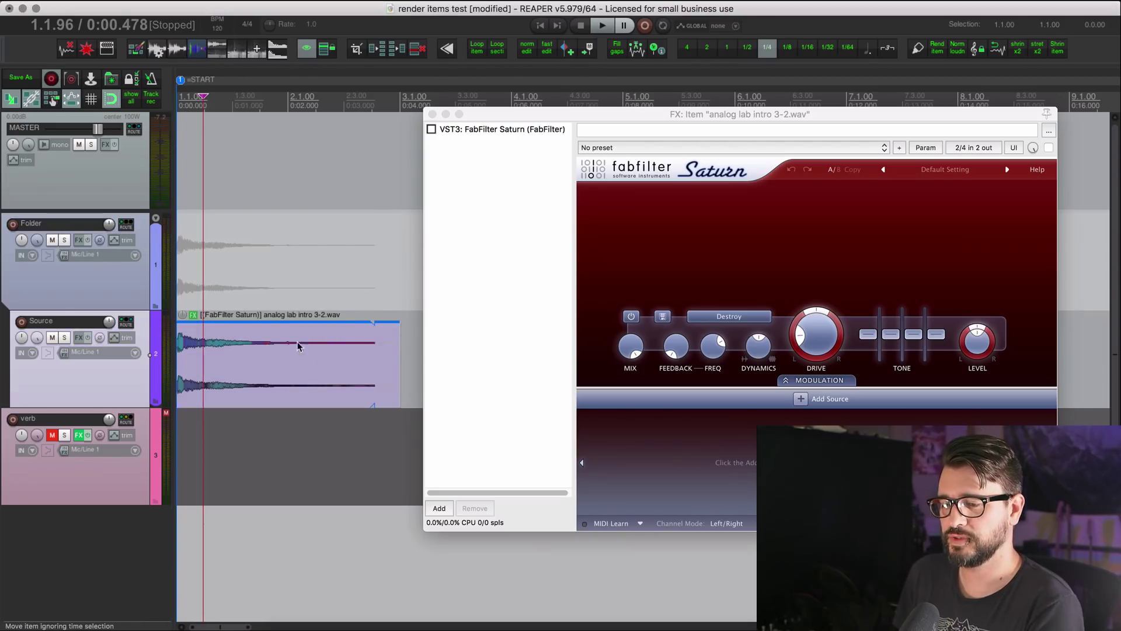
click(183, 382)
scroll(226, 375, up, 3)
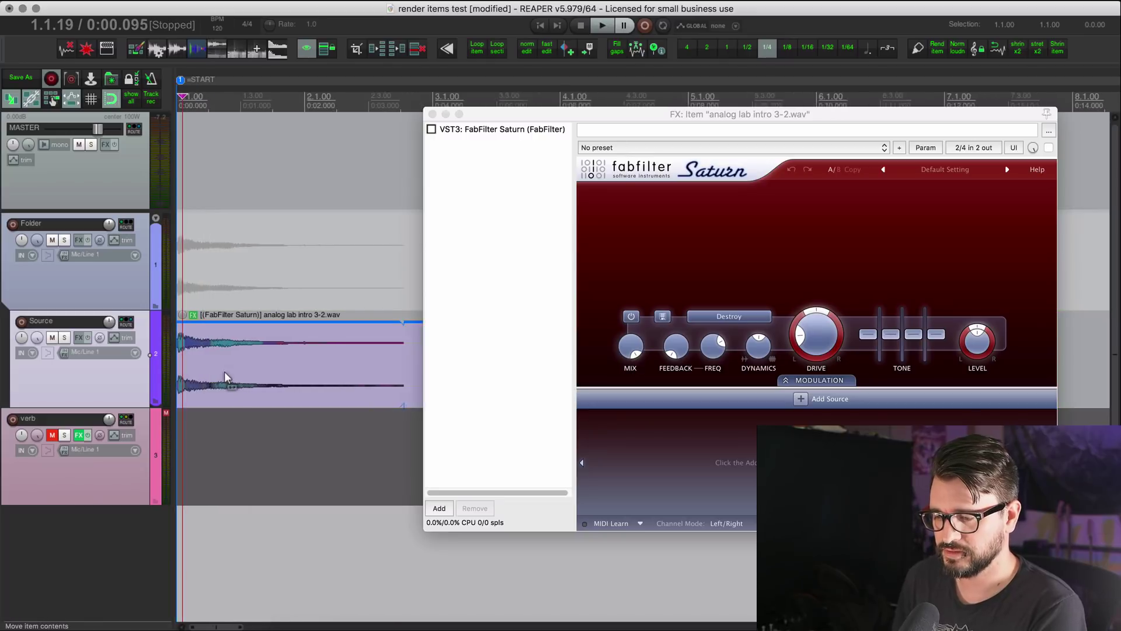
drag(464, 120, 632, 123)
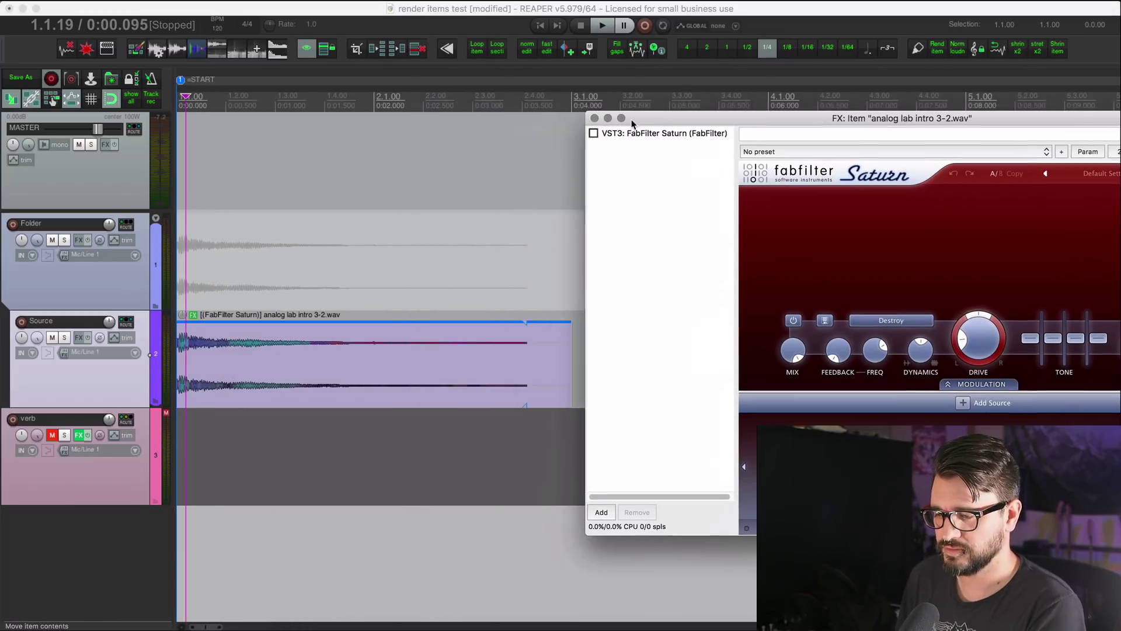
click(332, 276)
key(Home)
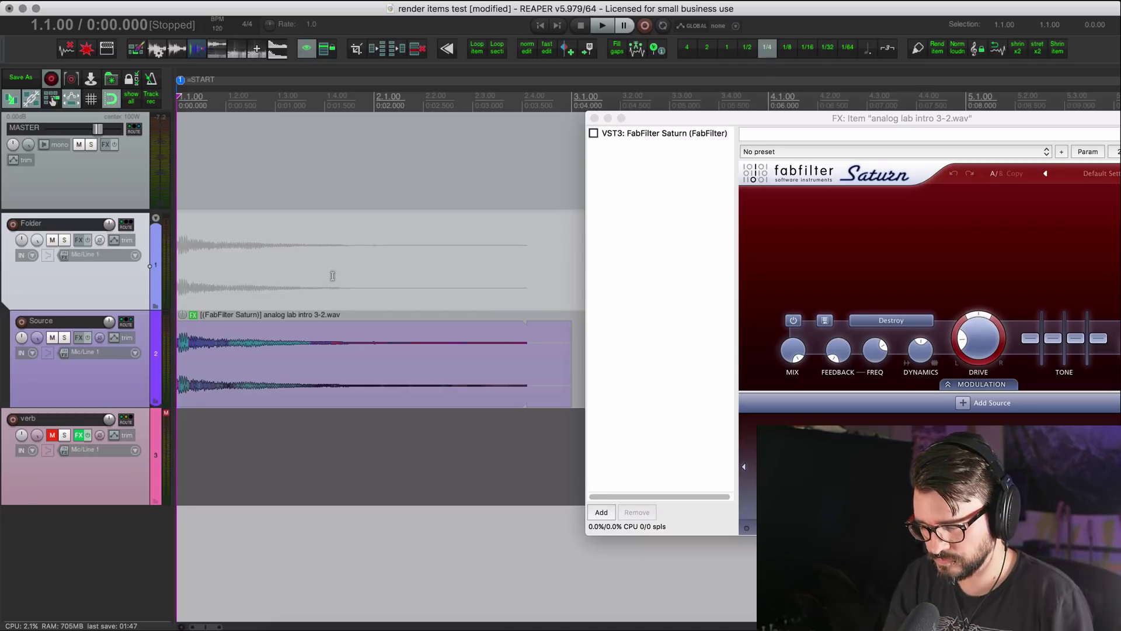
Play the processed item from the project start, then bring up Render to File.
key(space)
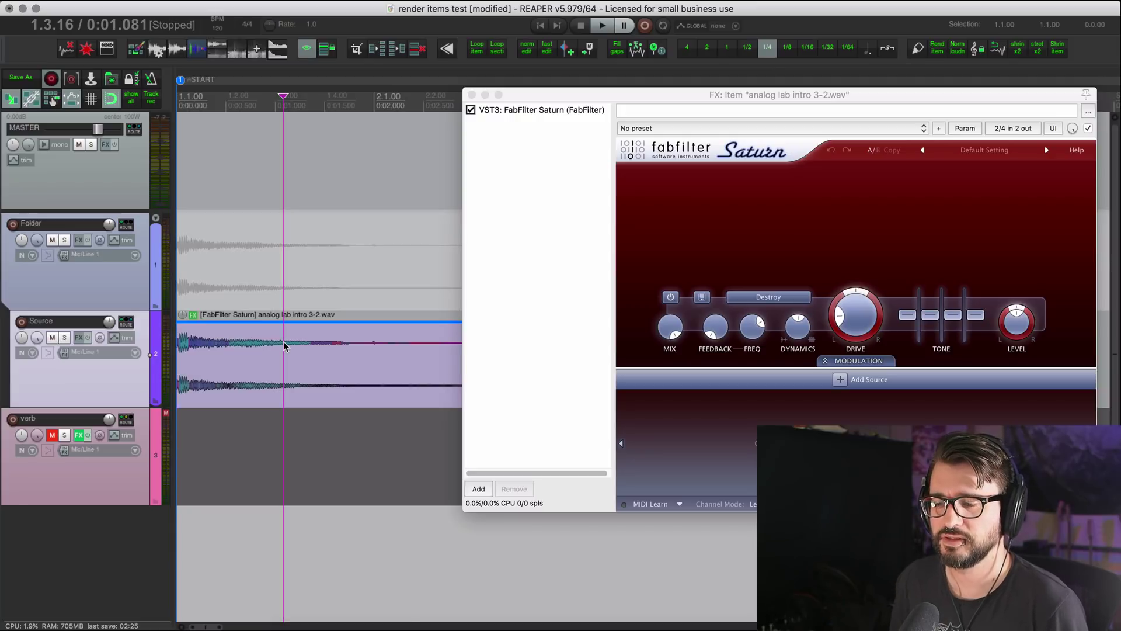
click(189, 253)
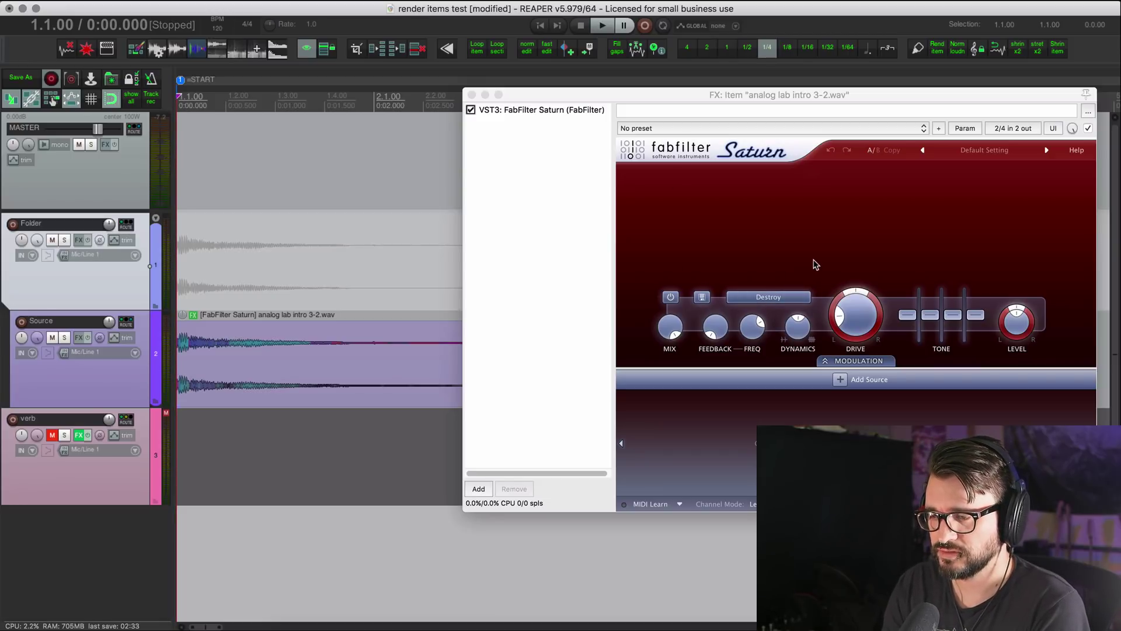
key(space)
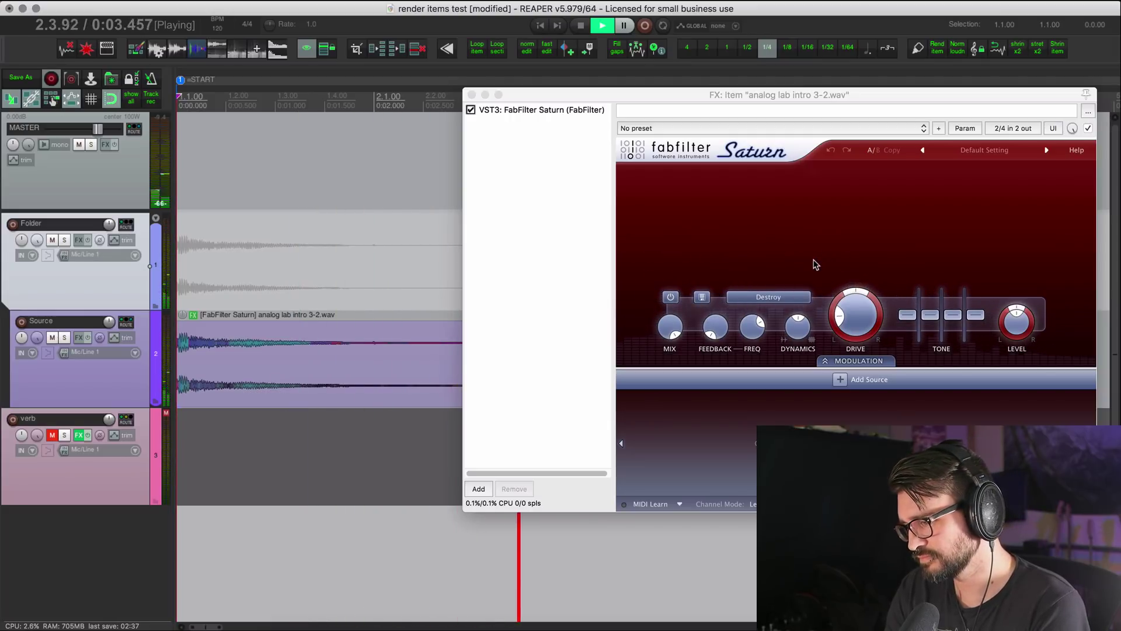
key(space)
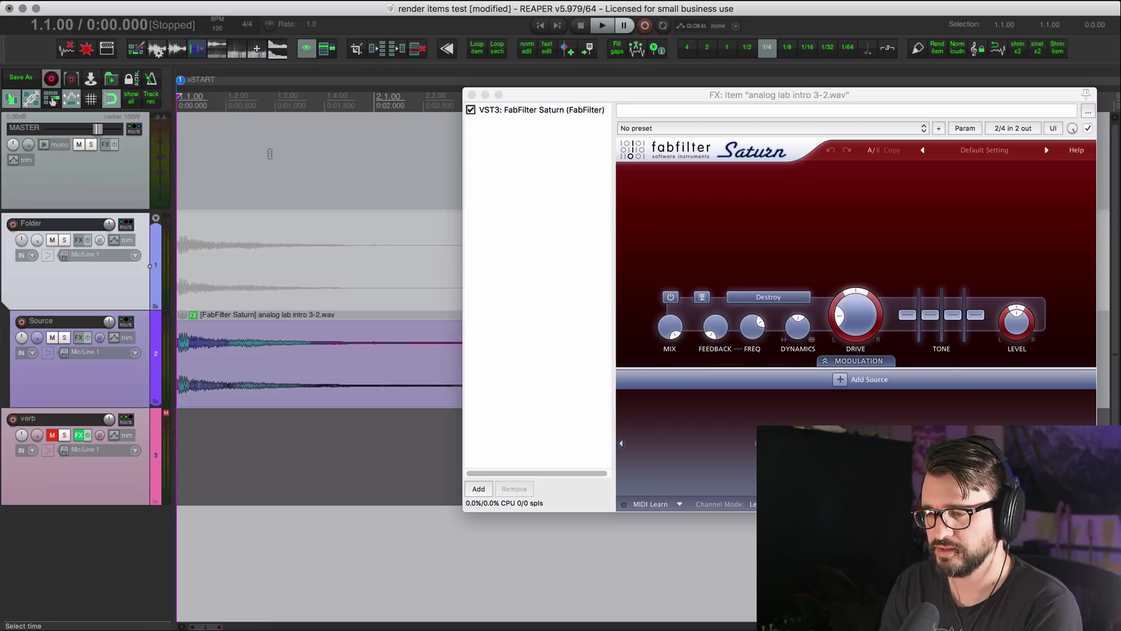
key(super+alt+r)
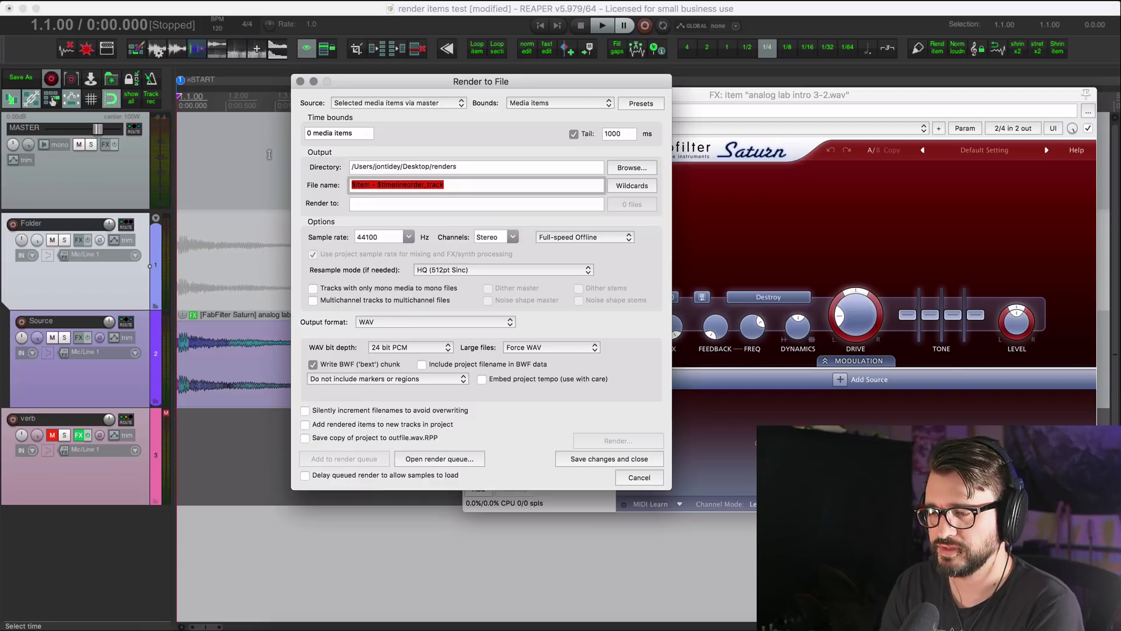
Set the render source to Selected media items, with the Source track's item selected.
click(399, 103)
click(414, 93)
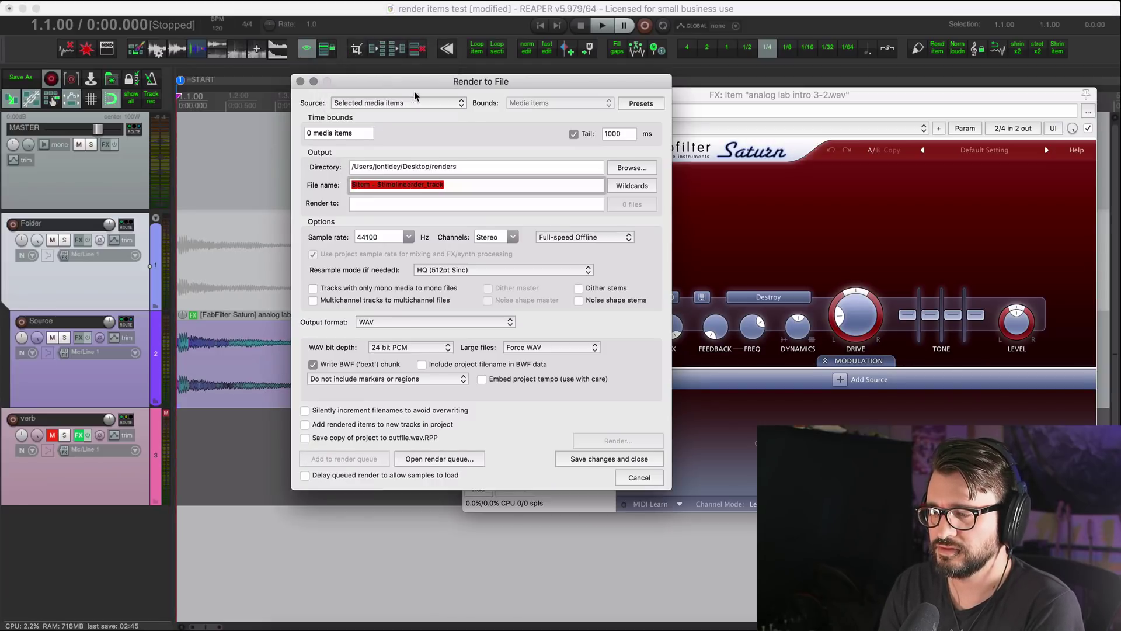
click(211, 367)
click(485, 185)
Output to the renders folder as 'sel item - take fx' and render one file.
key(BackSpace)
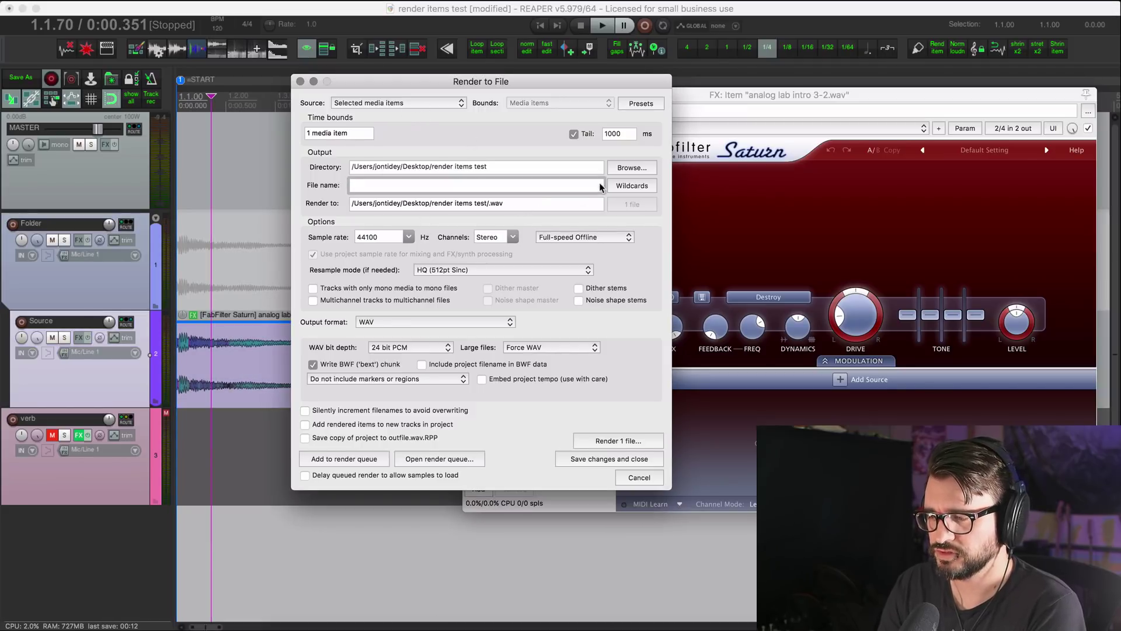
click(623, 169)
click(656, 185)
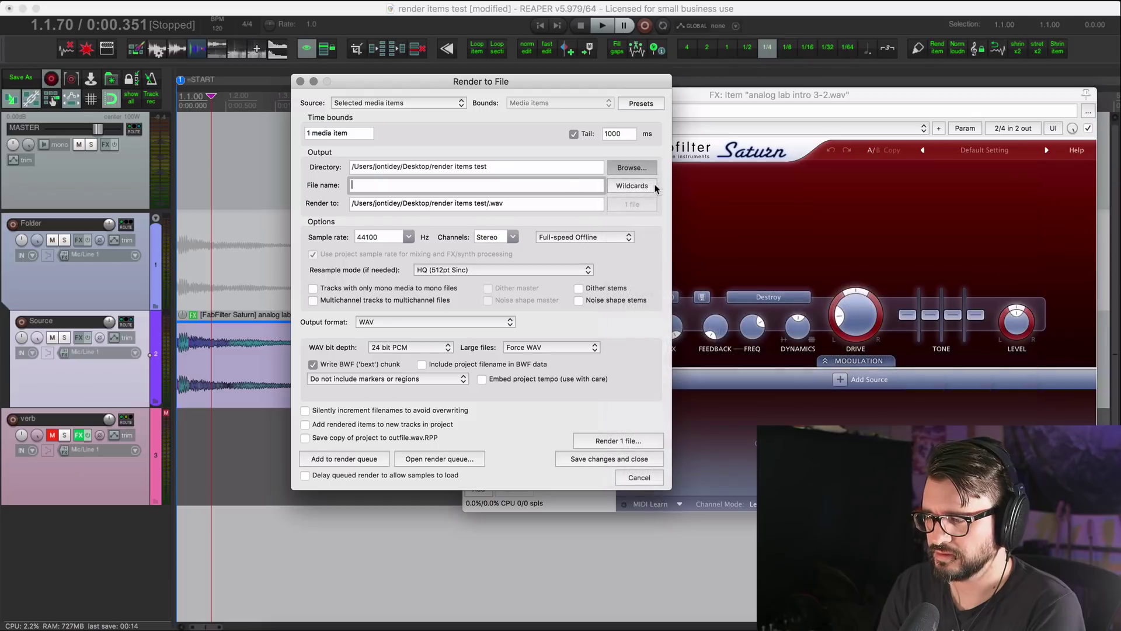
double_click(498, 134)
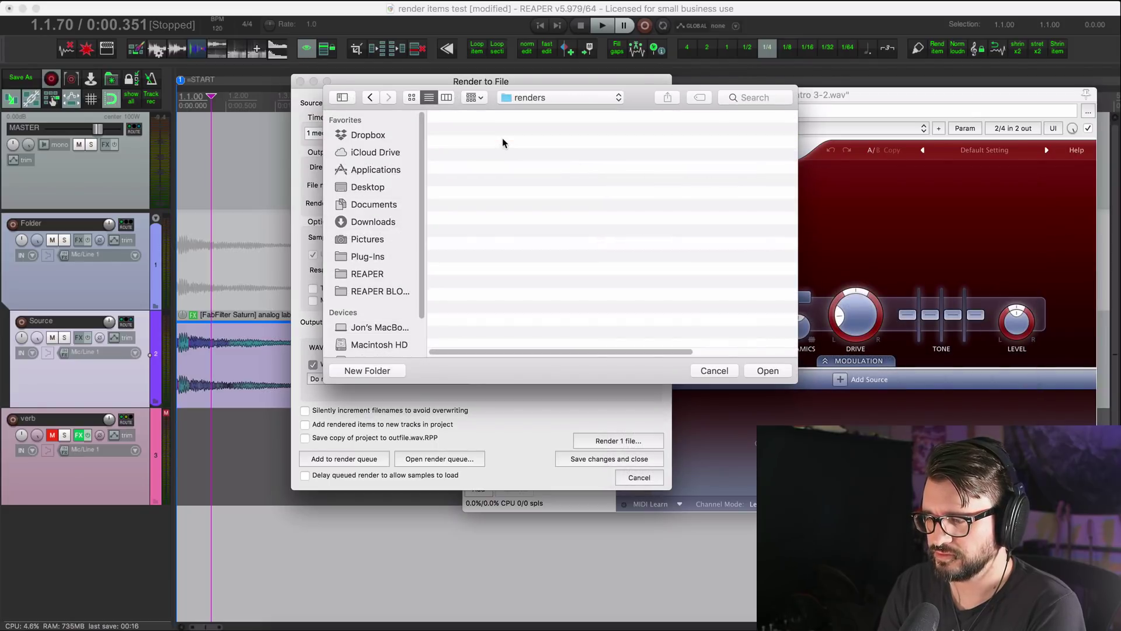
click(768, 370)
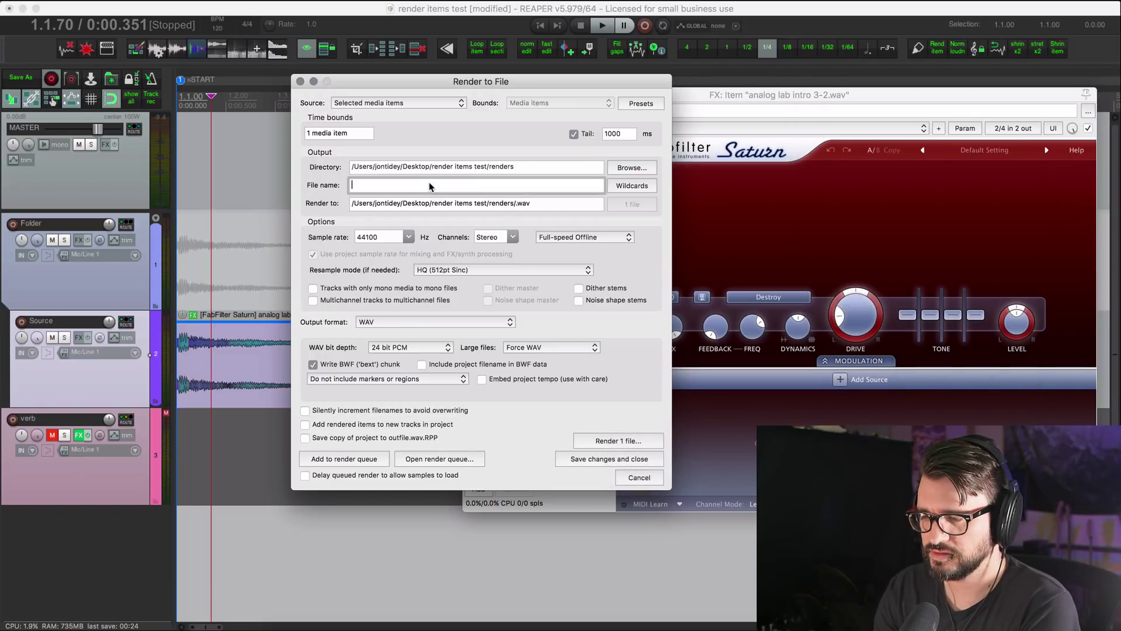
click(429, 185)
text(sele)
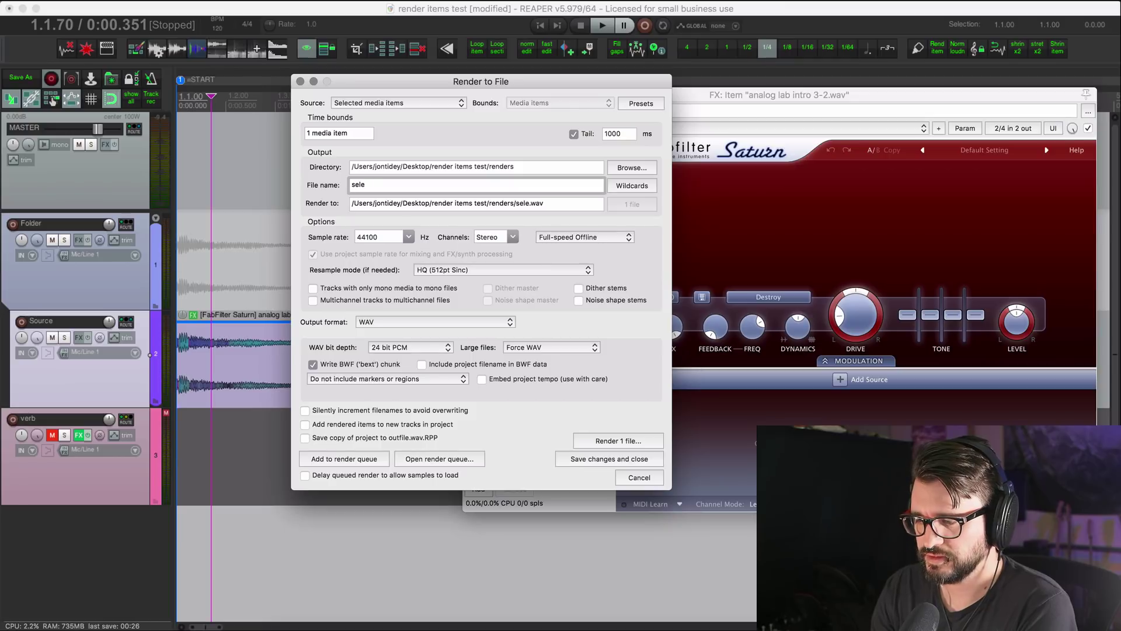
key(BackSpace)
text( item)
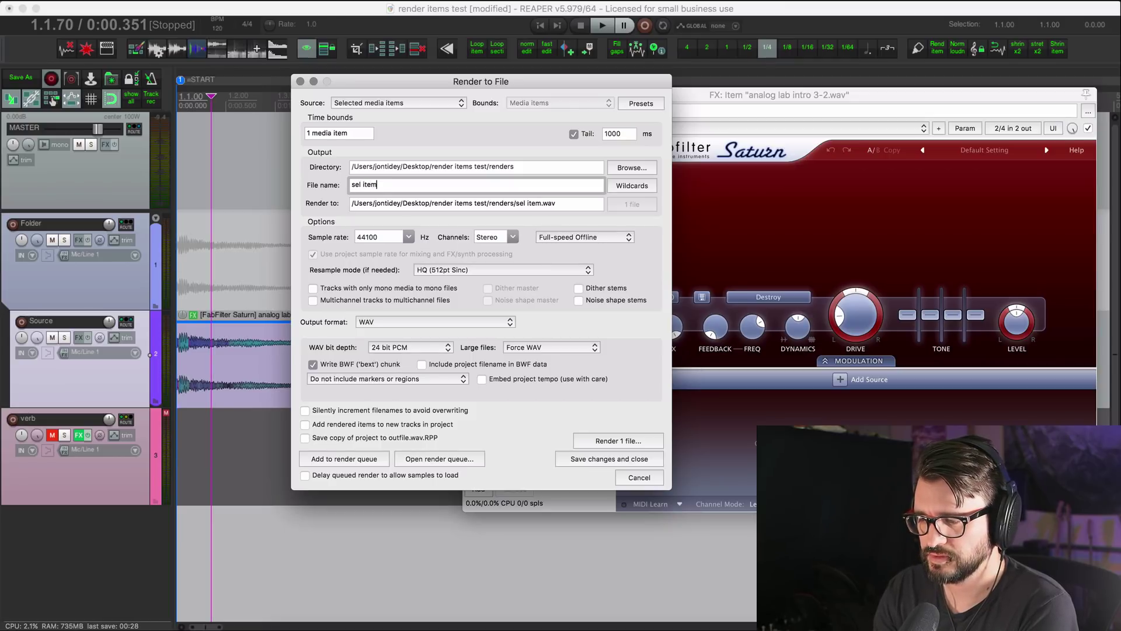
text( - take fx)
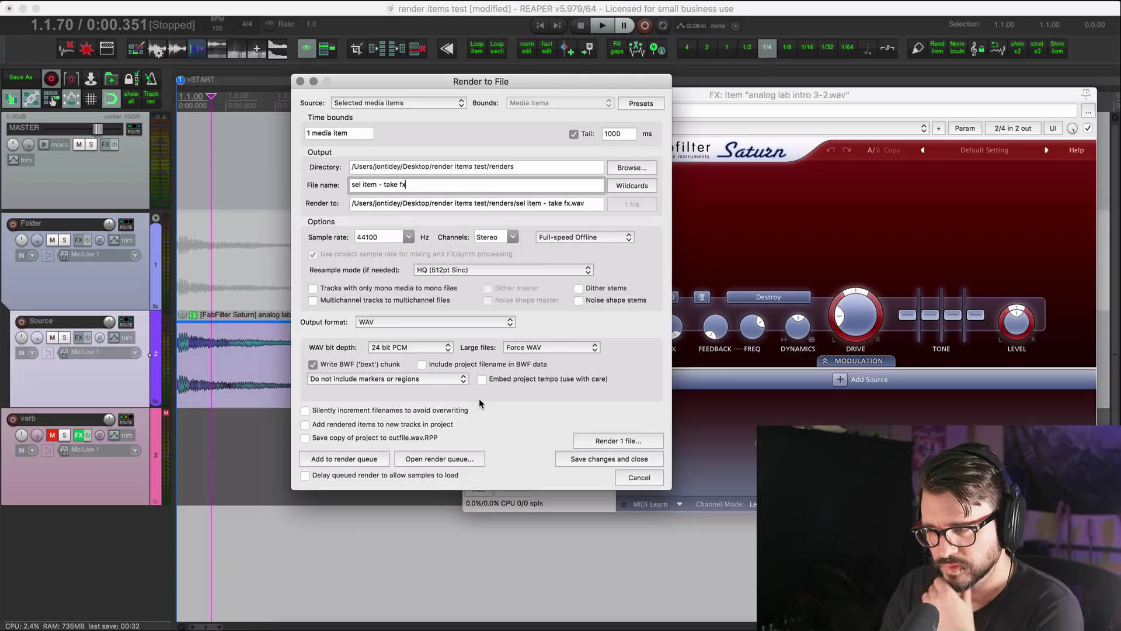
click(629, 441)
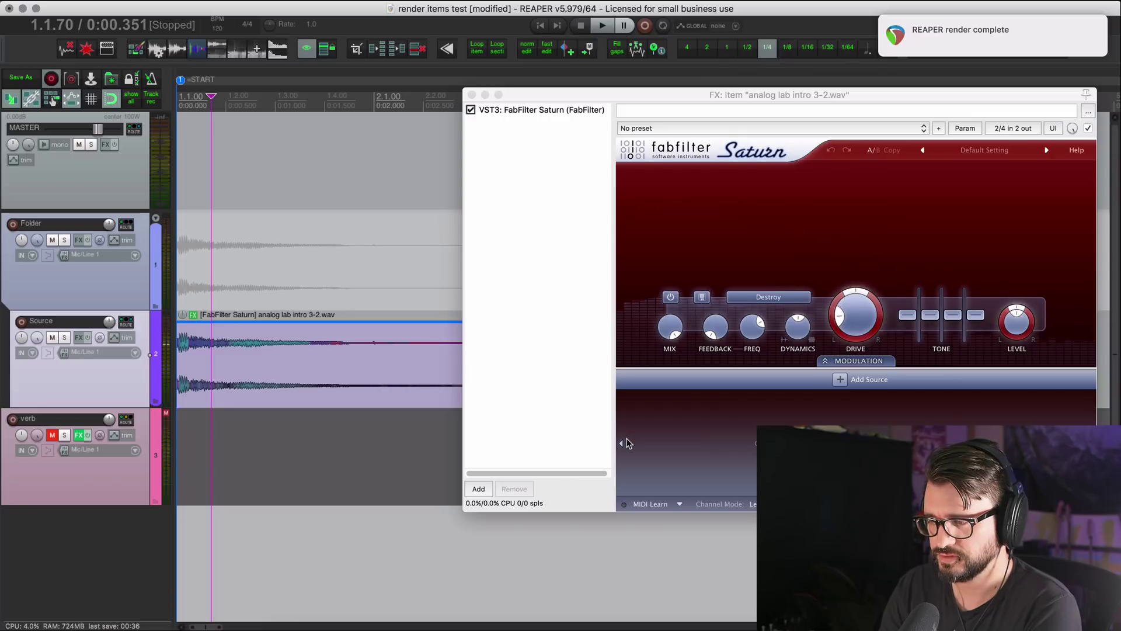
Add a fourth track, drop sel item - take fx.wav onto it, and play it back.
click(308, 370)
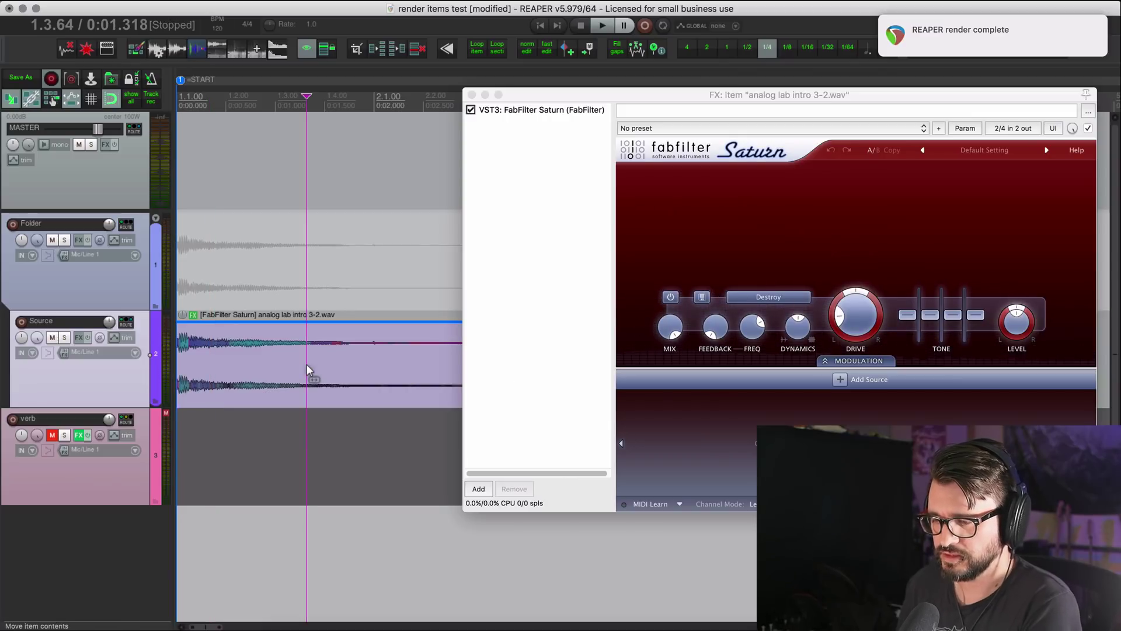
scroll(307, 374, down, 8)
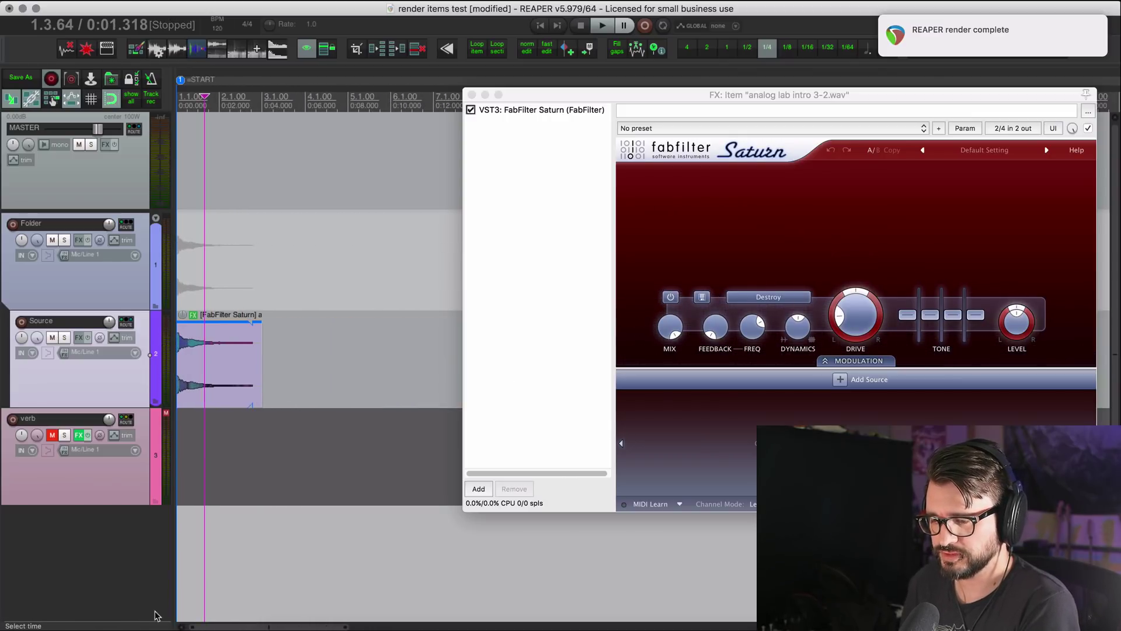
double_click(147, 542)
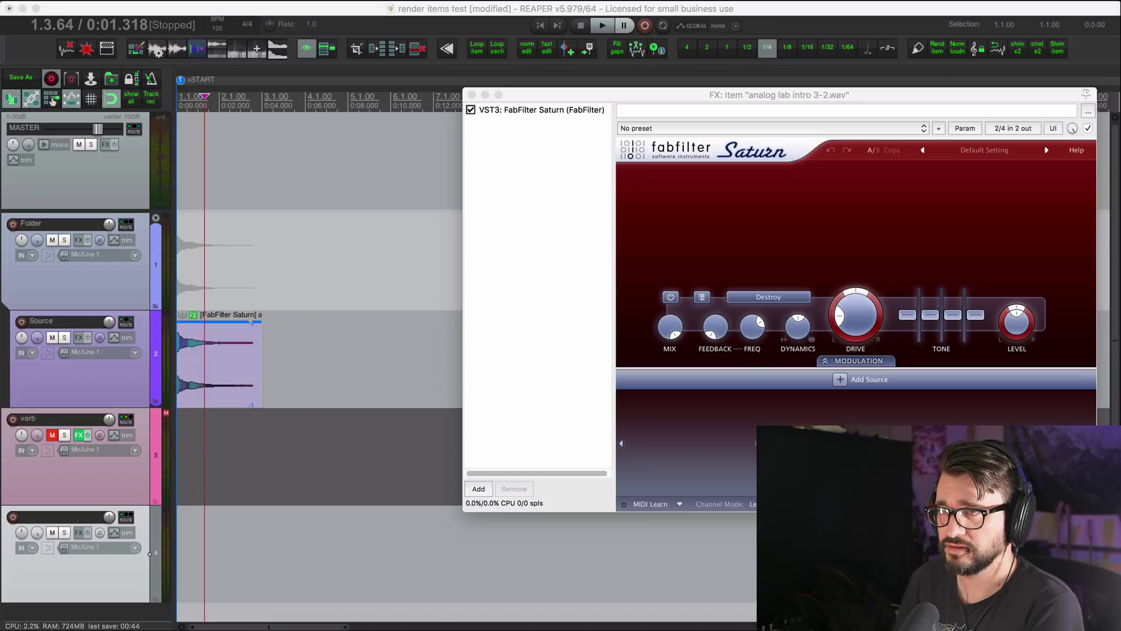
drag(301, 545, 303, 546)
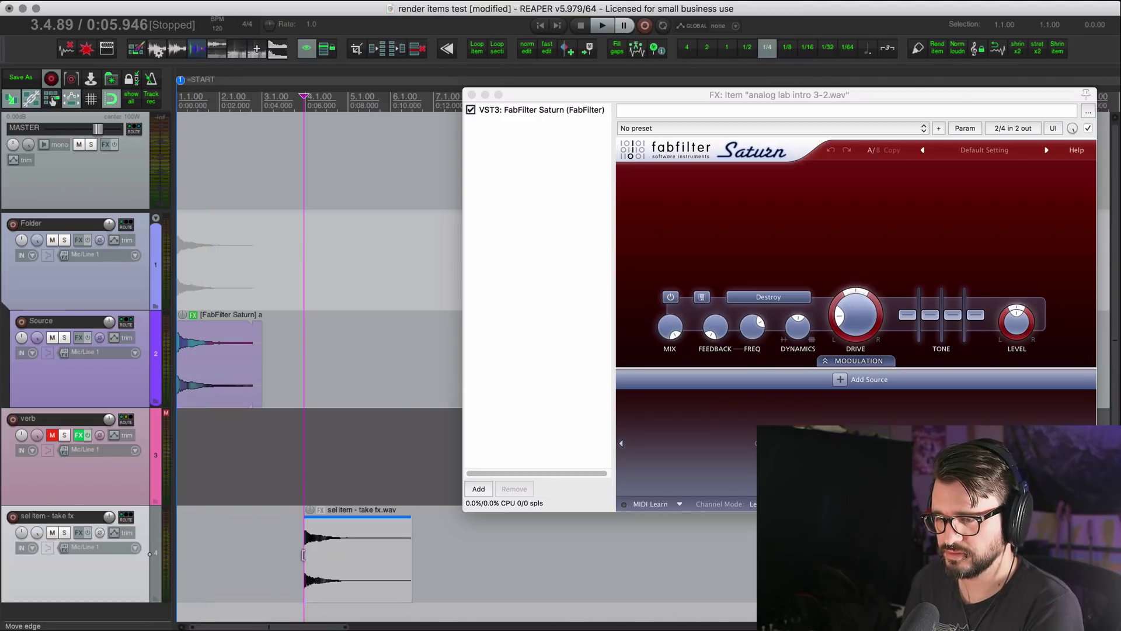
key(space)
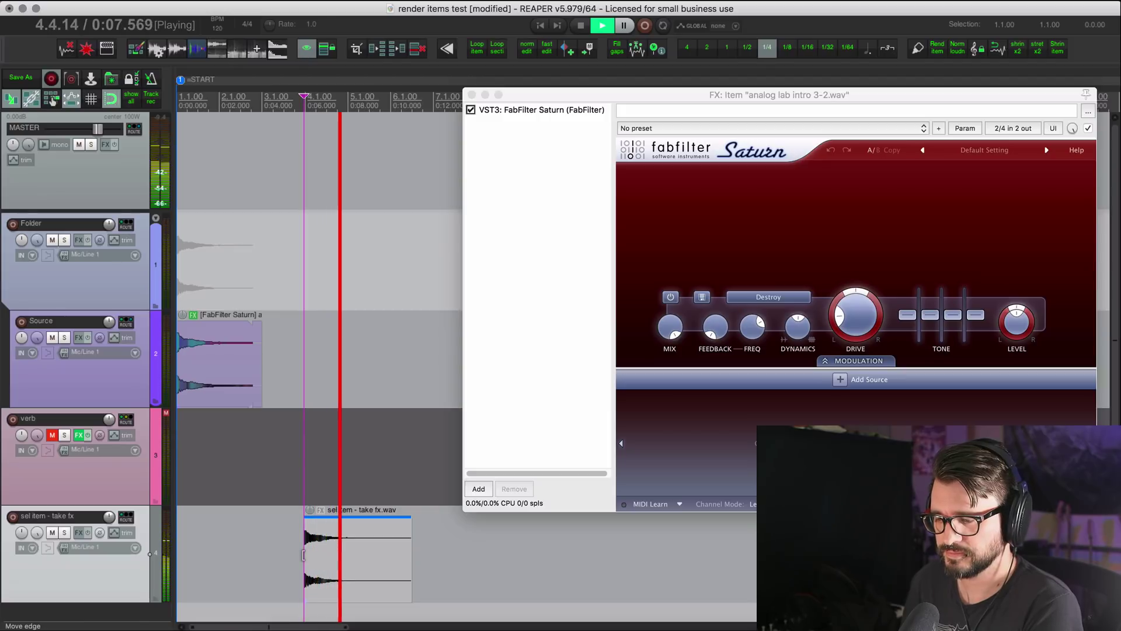
key(space)
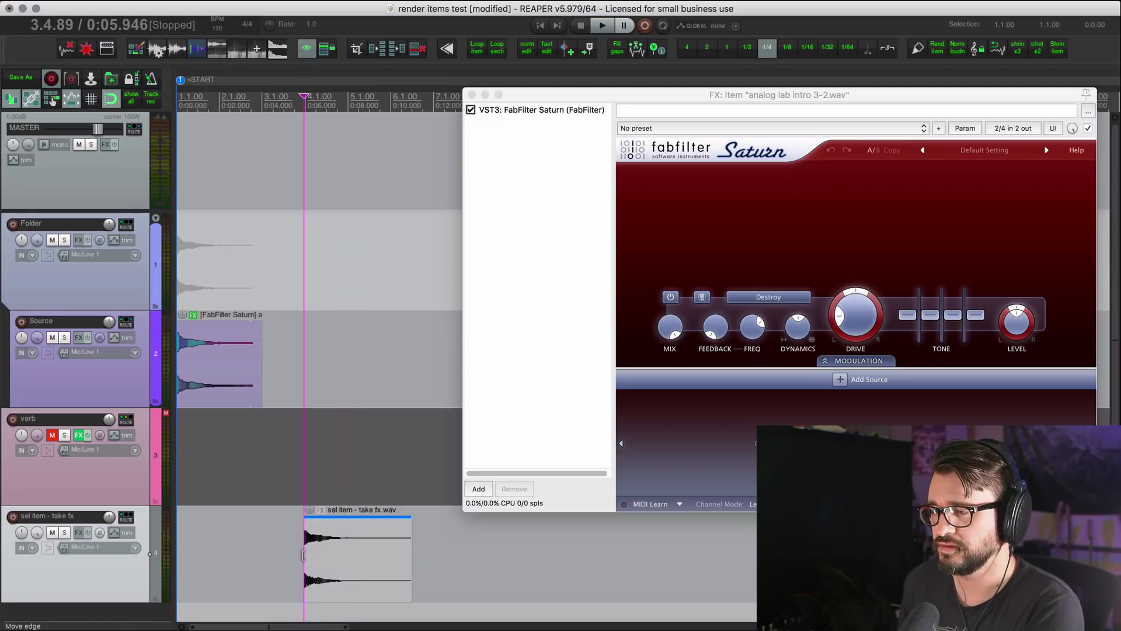
click(219, 357)
click(525, 139)
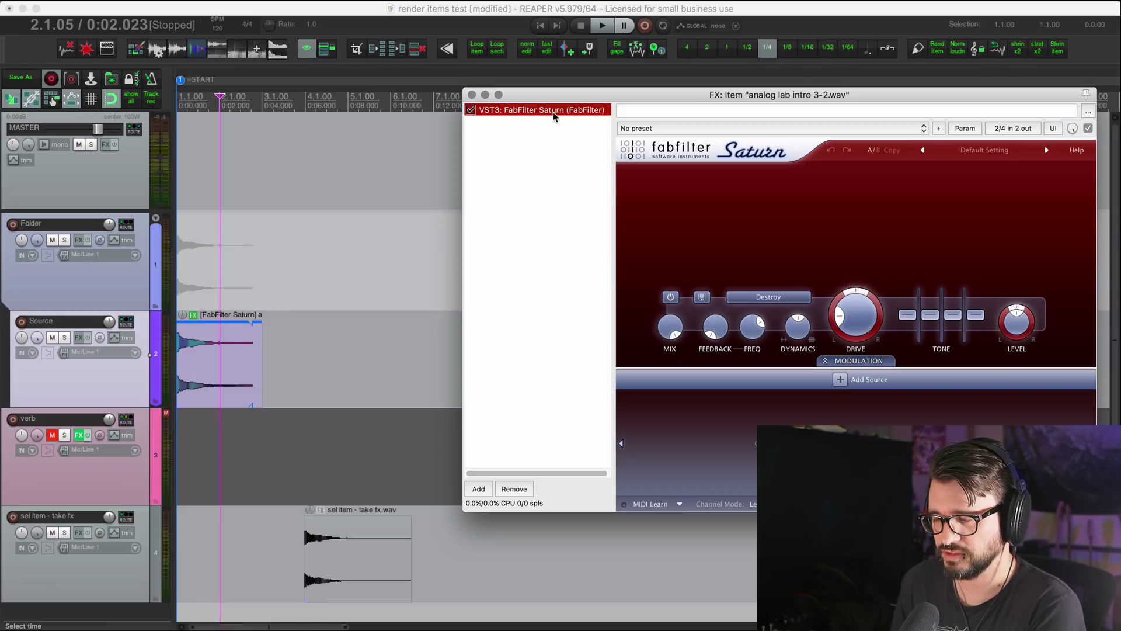
Move FabFilter Saturn from the item's FX chain onto the Source track and close the item chain.
drag(566, 96, 510, 92)
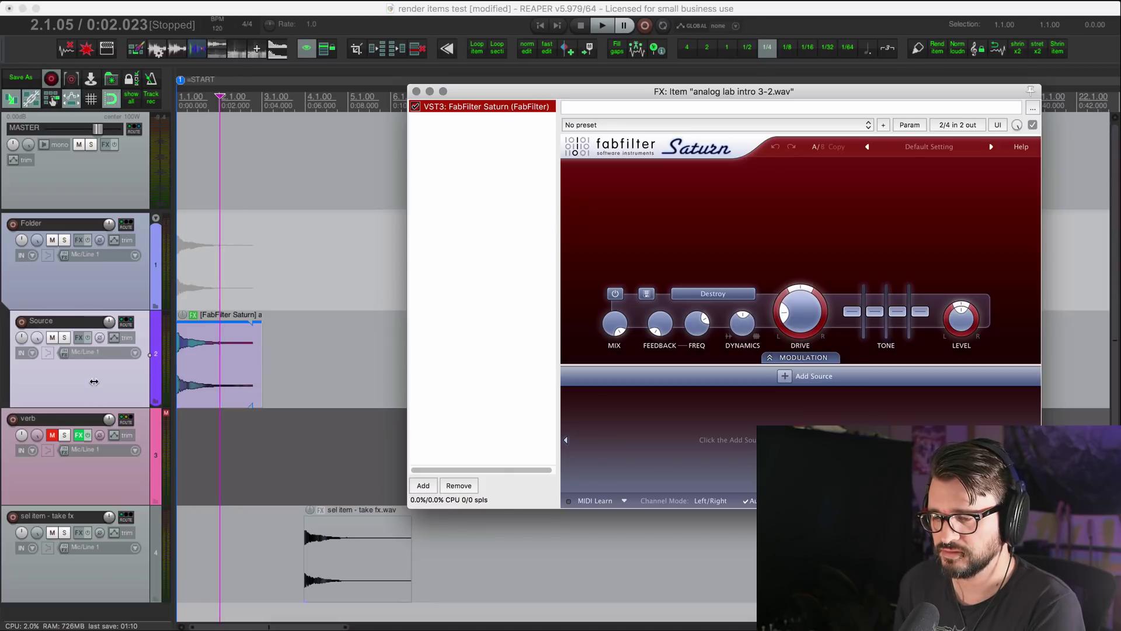
drag(97, 382, 97, 382)
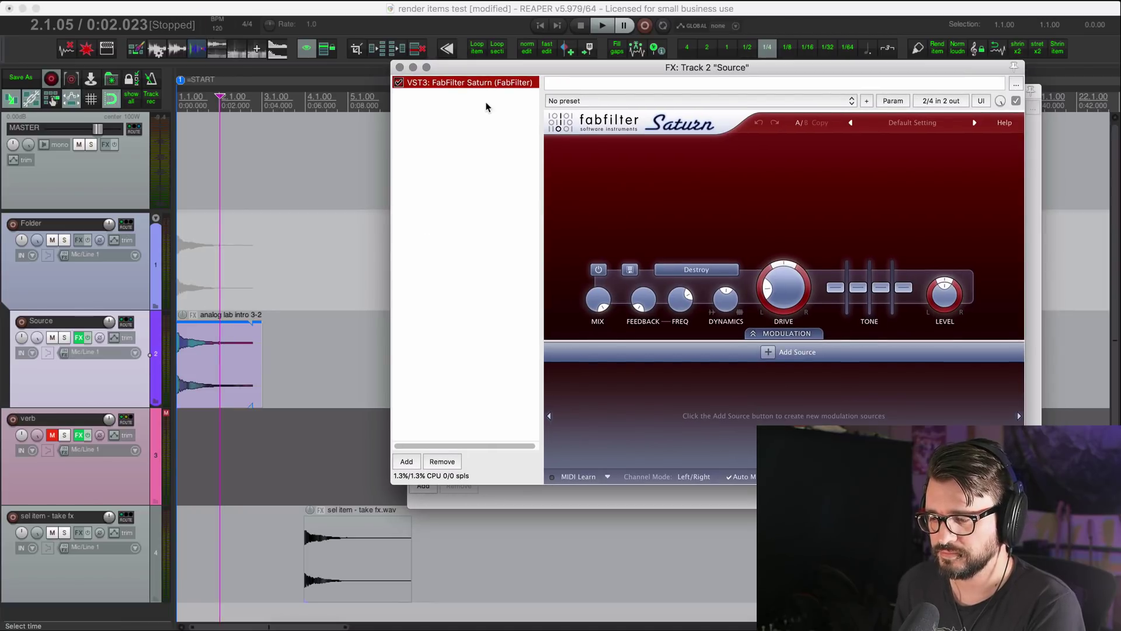
drag(484, 72, 437, 180)
click(626, 117)
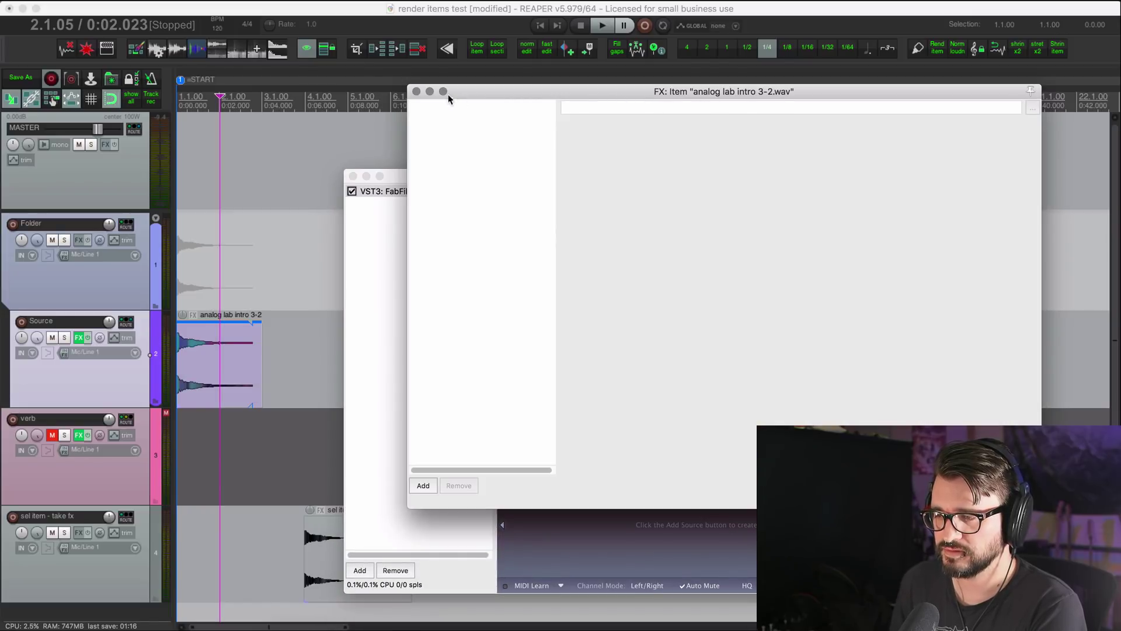
click(416, 92)
drag(454, 178, 465, 104)
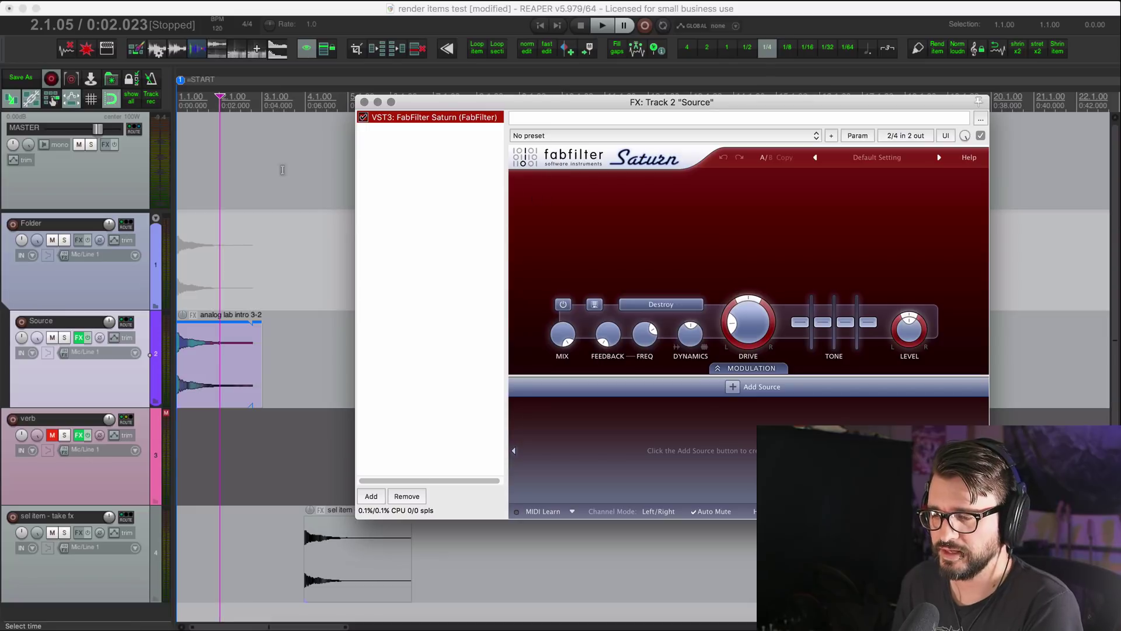
Play the project from the start, then select the analog lab intro 3-2 item.
click(244, 255)
key(Home)
key(space)
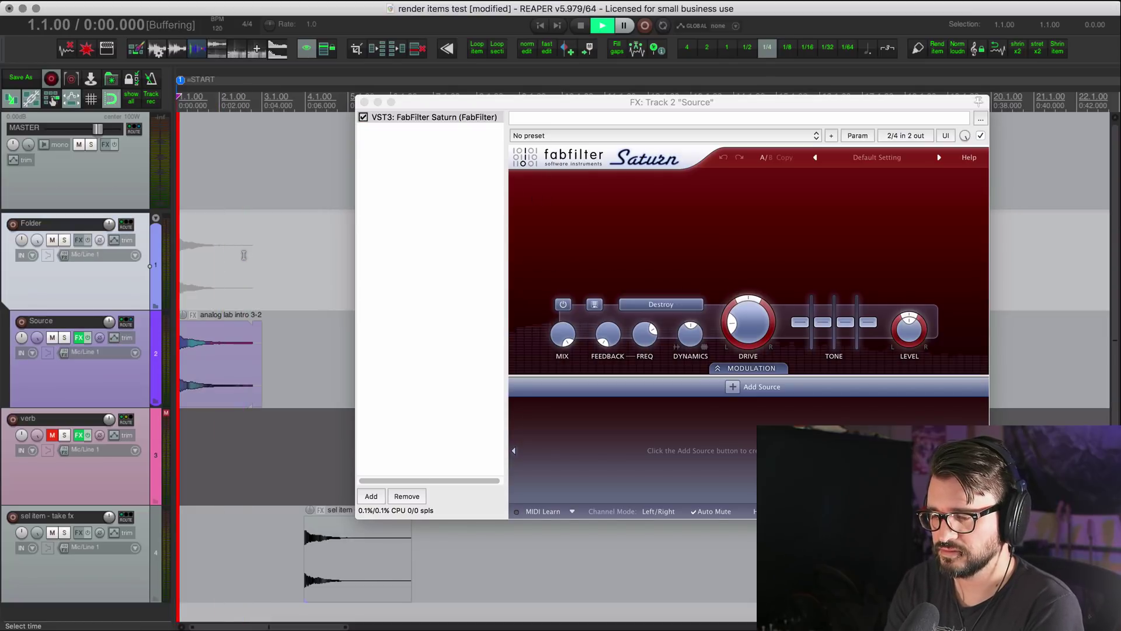
key(space)
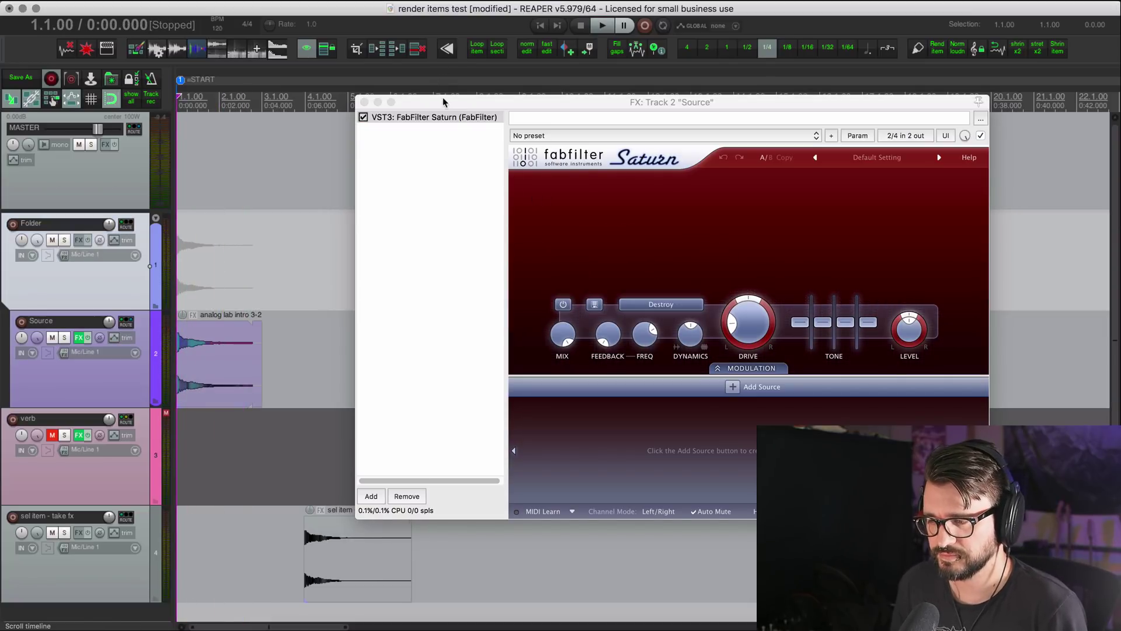
drag(442, 104, 534, 93)
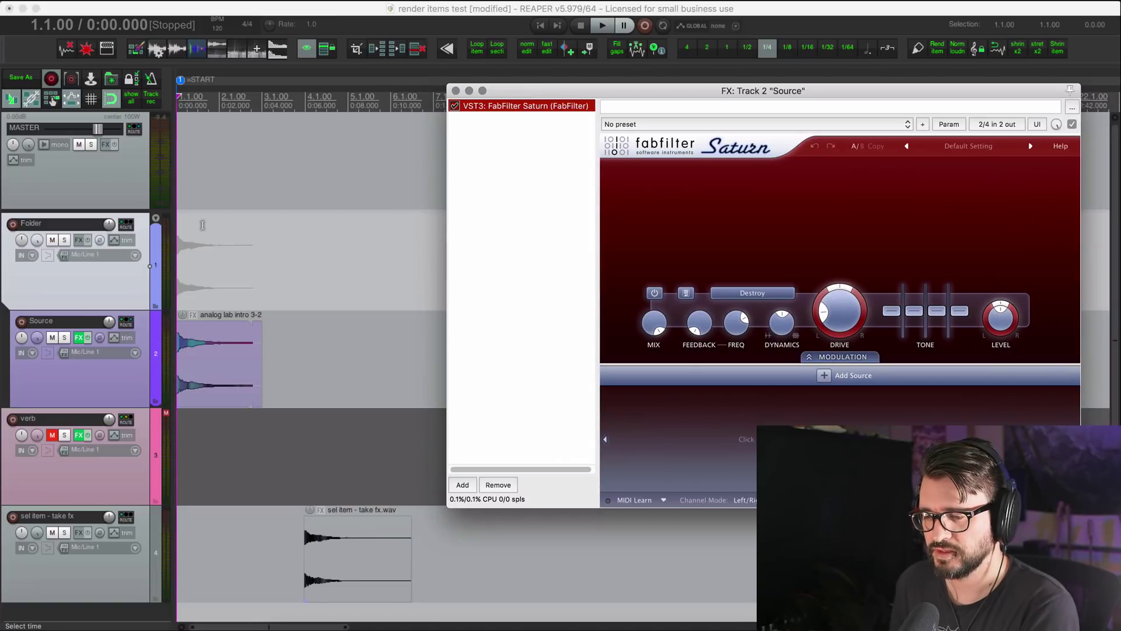
click(189, 380)
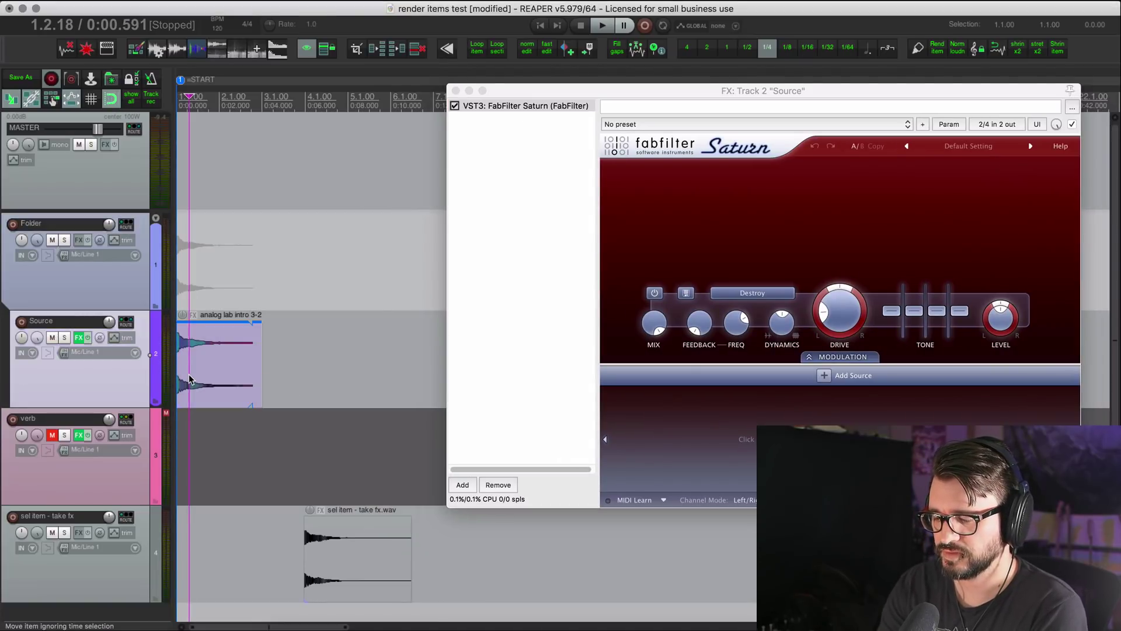
Render the selected item through its track FX as 'sel item - track fx.wav'.
key(super+alt+r)
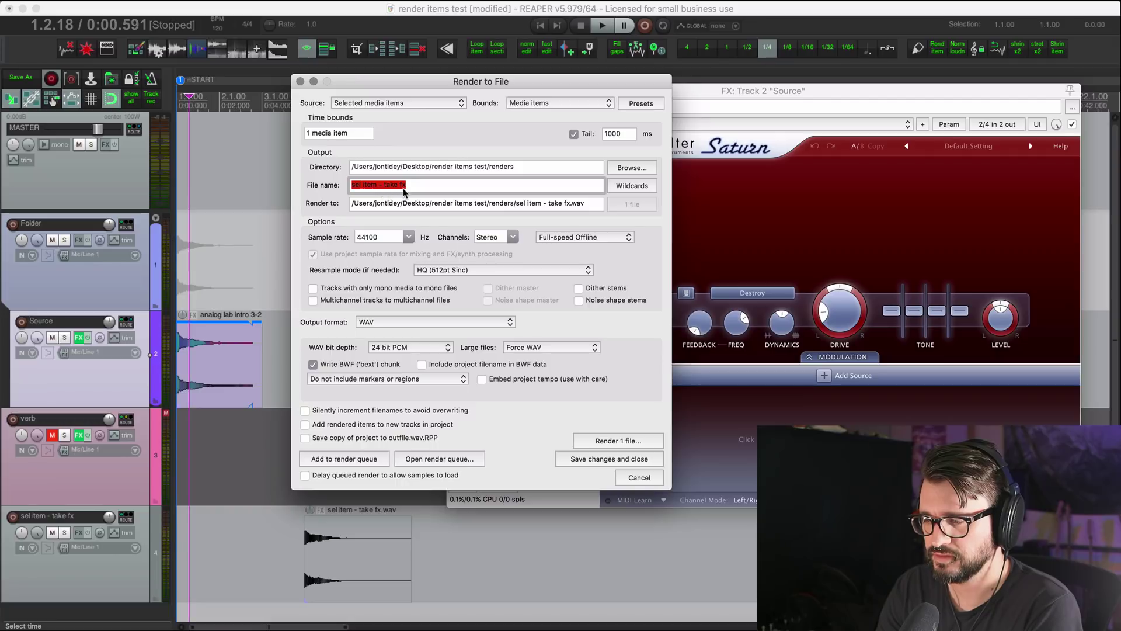
key(Left)
key(Left)
key(Left)
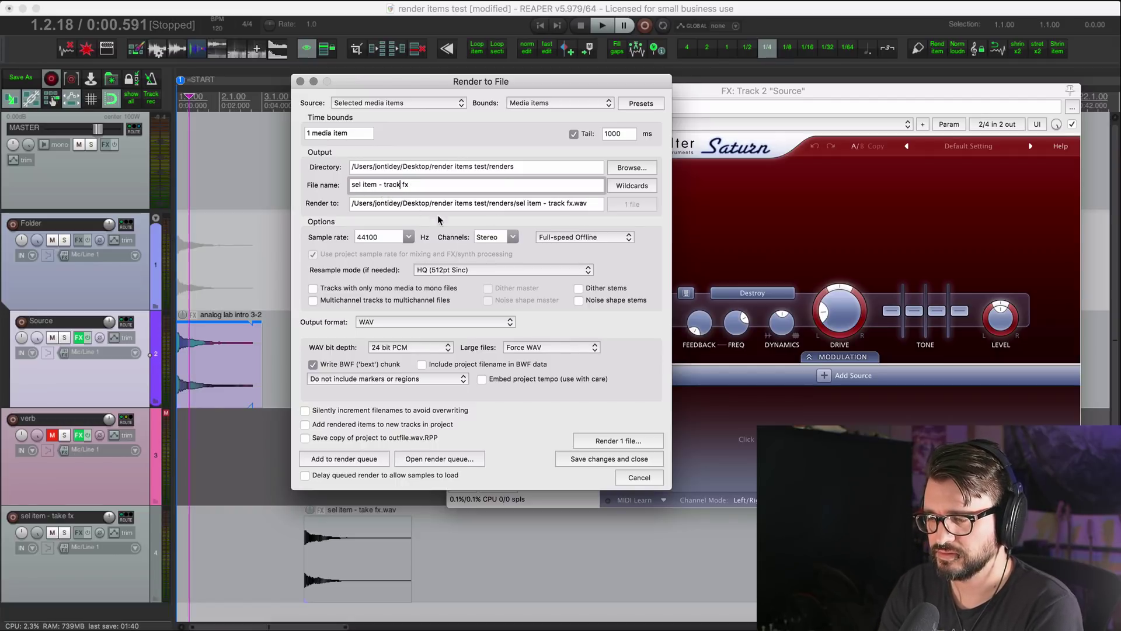
click(618, 441)
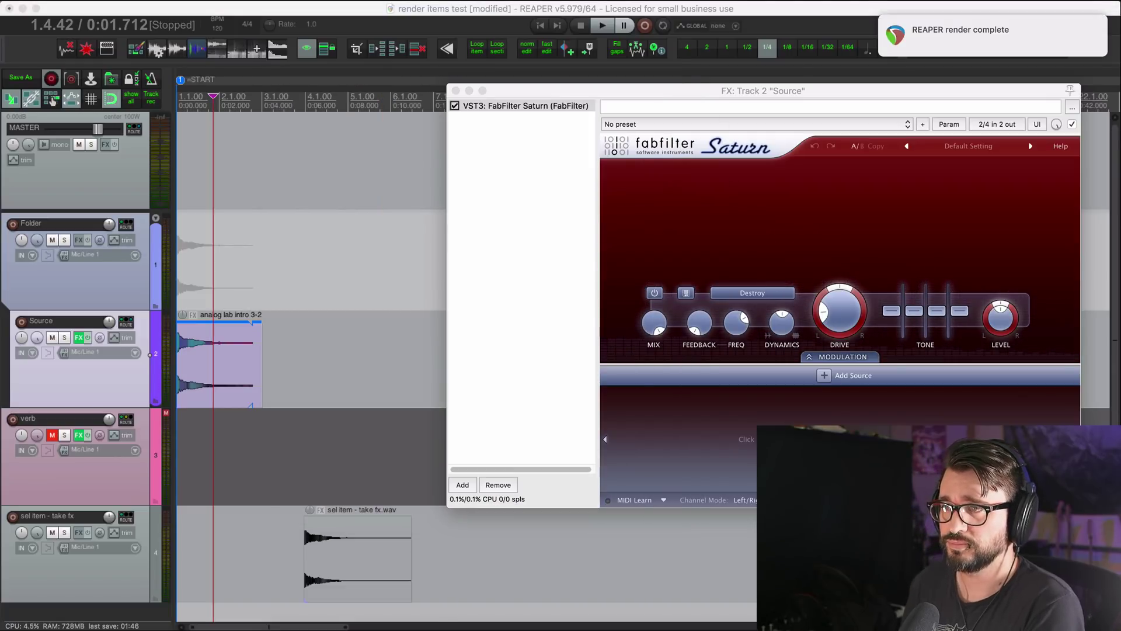
Place the sel item - track fx render on the fourth comparison track and play it.
drag(395, 288, 437, 570)
click(428, 573)
scroll(429, 574, right, 2)
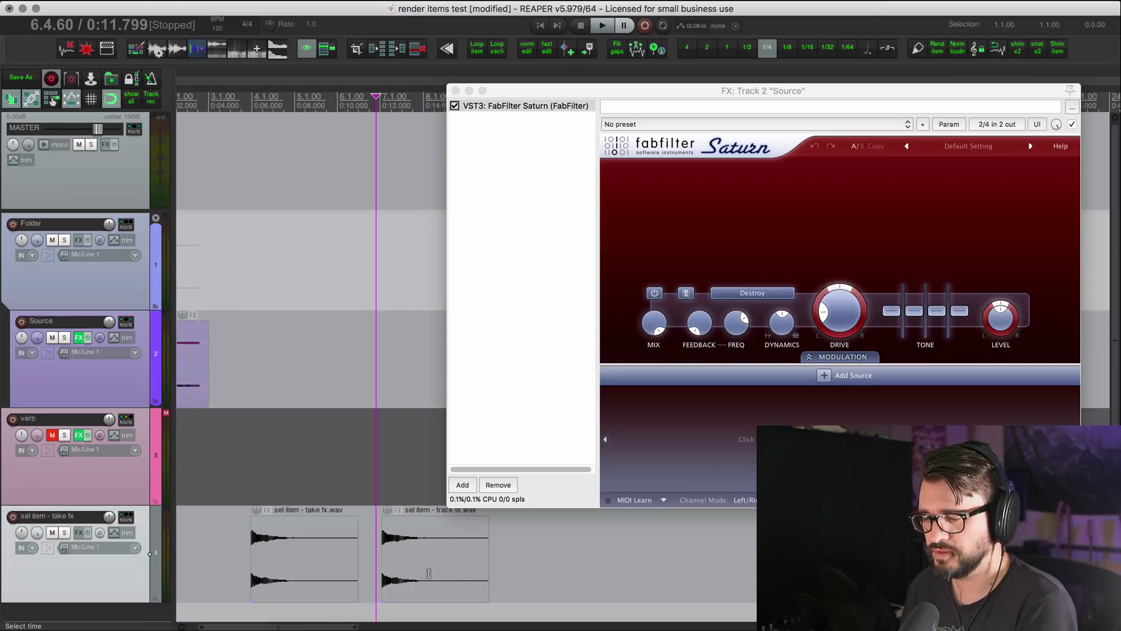
scroll(429, 574, right, 1)
scroll(429, 573, left, 3)
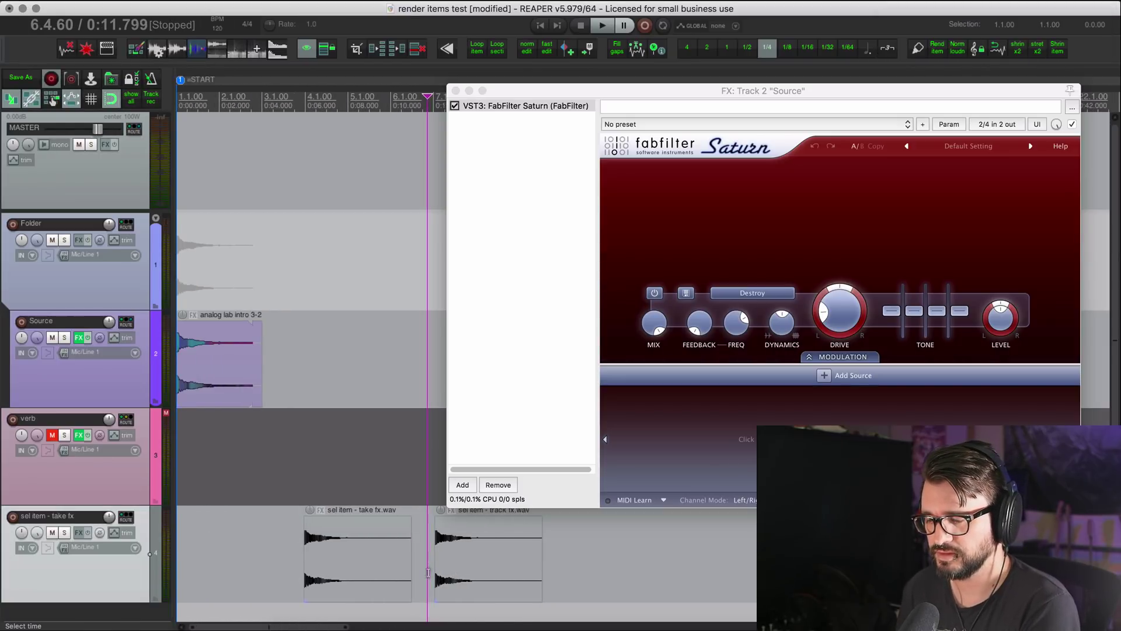
click(435, 565)
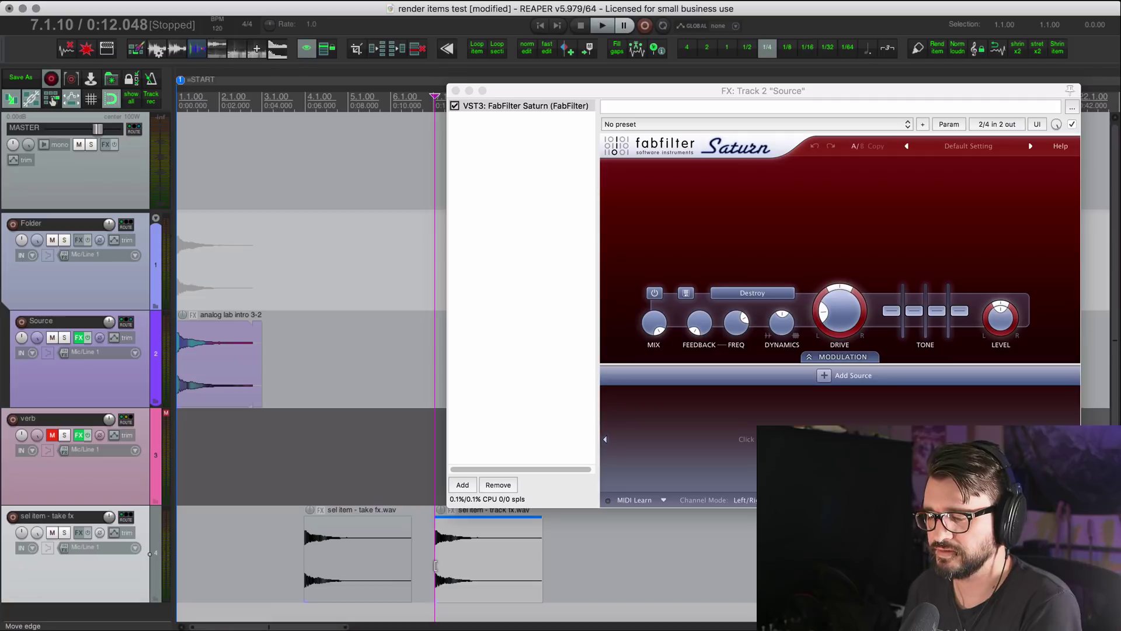
key(space)
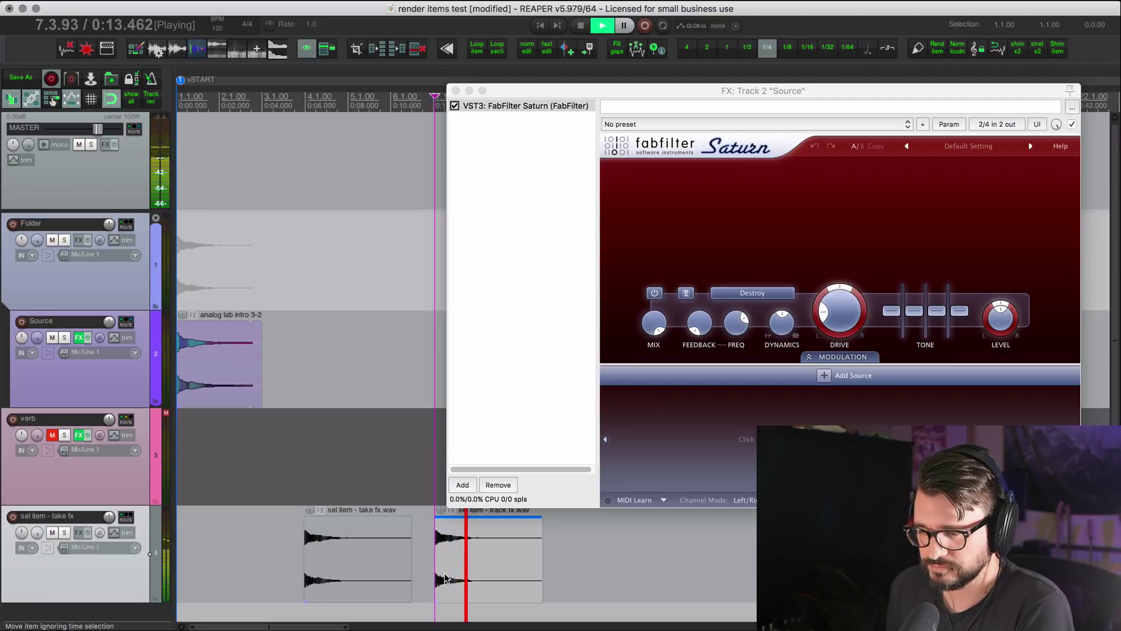
Drag FabFilter Saturn from the Source track onto the Folder track's FX chain.
key(space)
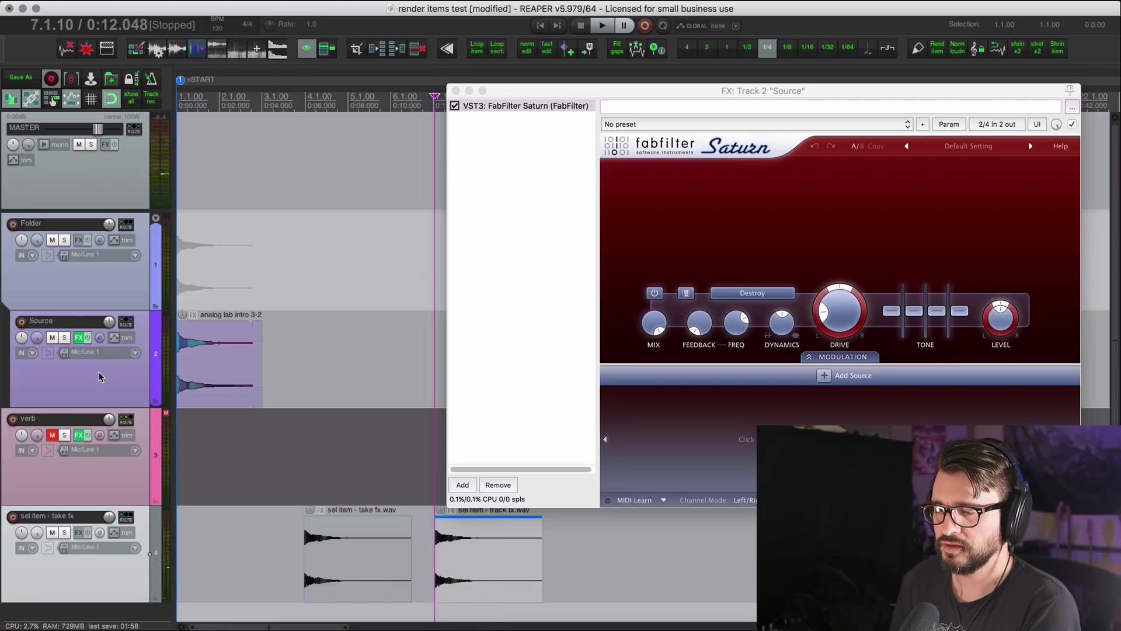
click(60, 386)
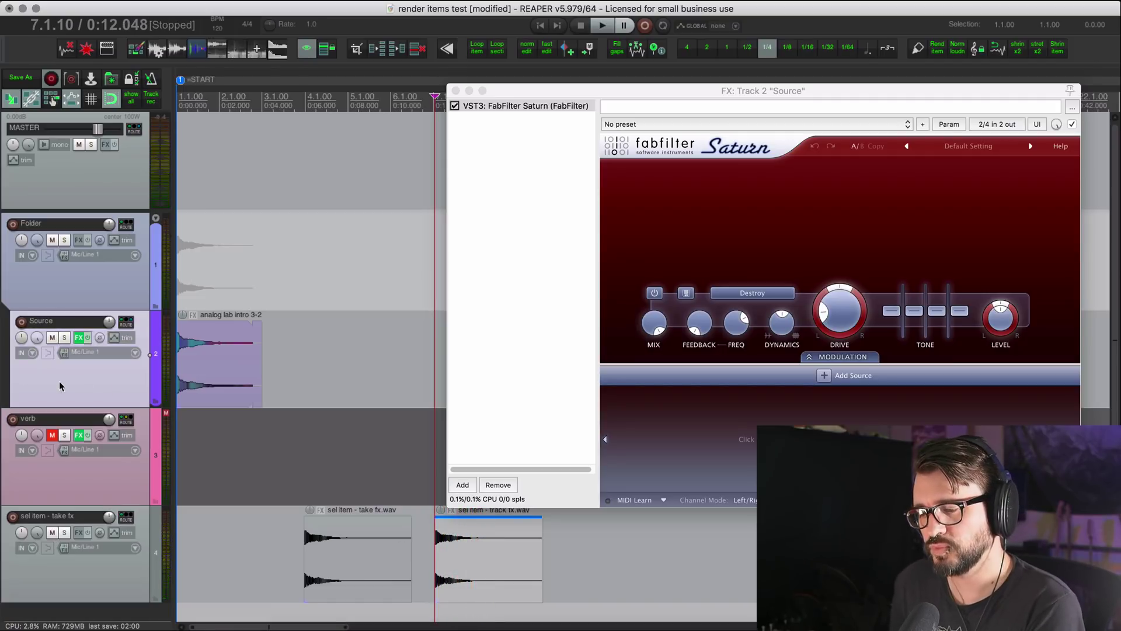
click(85, 301)
click(82, 353)
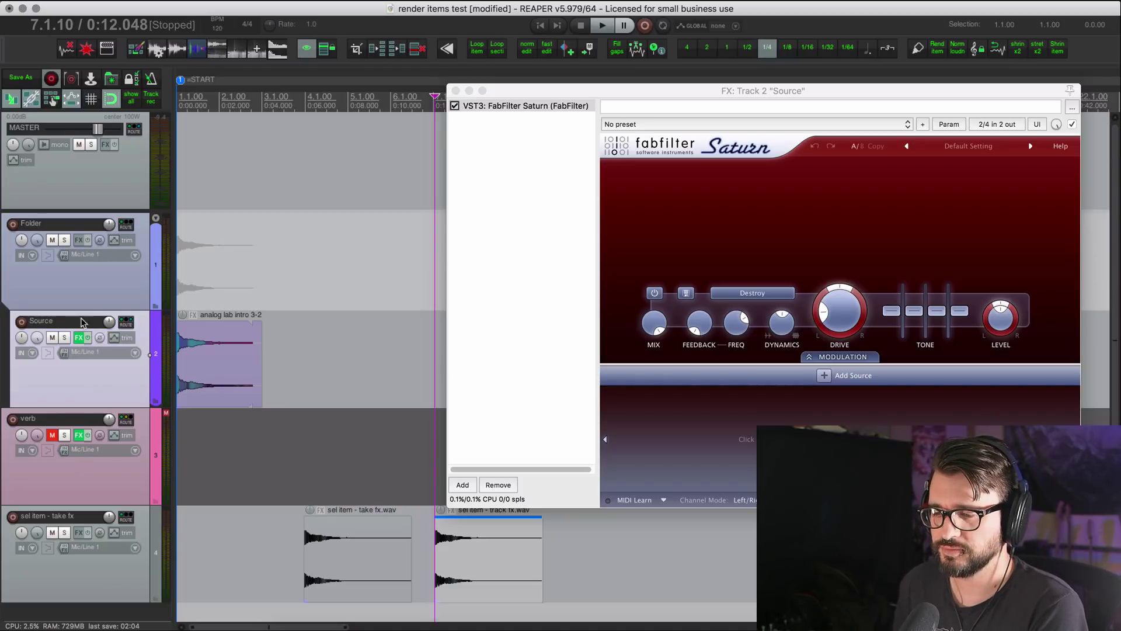
drag(77, 338, 83, 293)
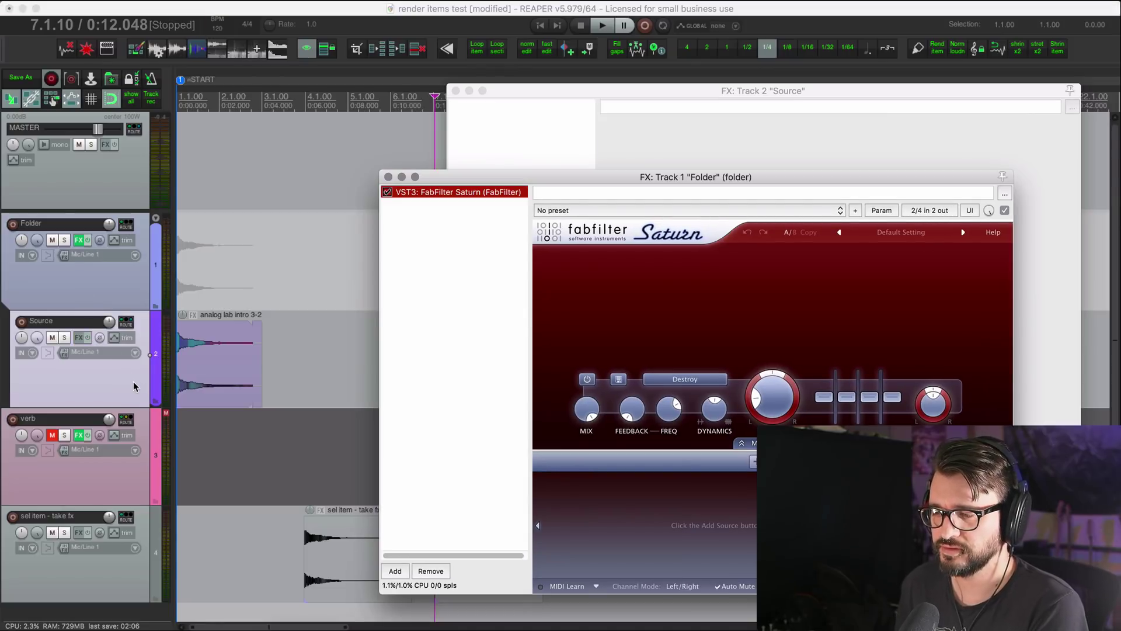
Play from the project start to hear the Folder effect, then select the analog lab intro 3-2 item.
drag(595, 177, 660, 136)
click(284, 237)
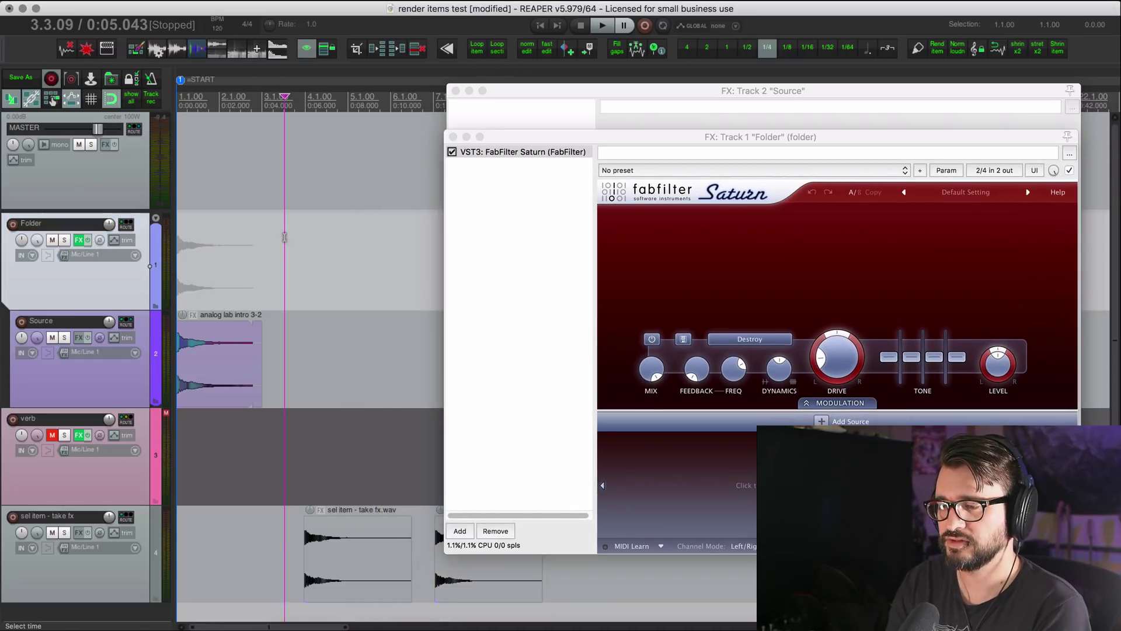
key(Home)
key(space)
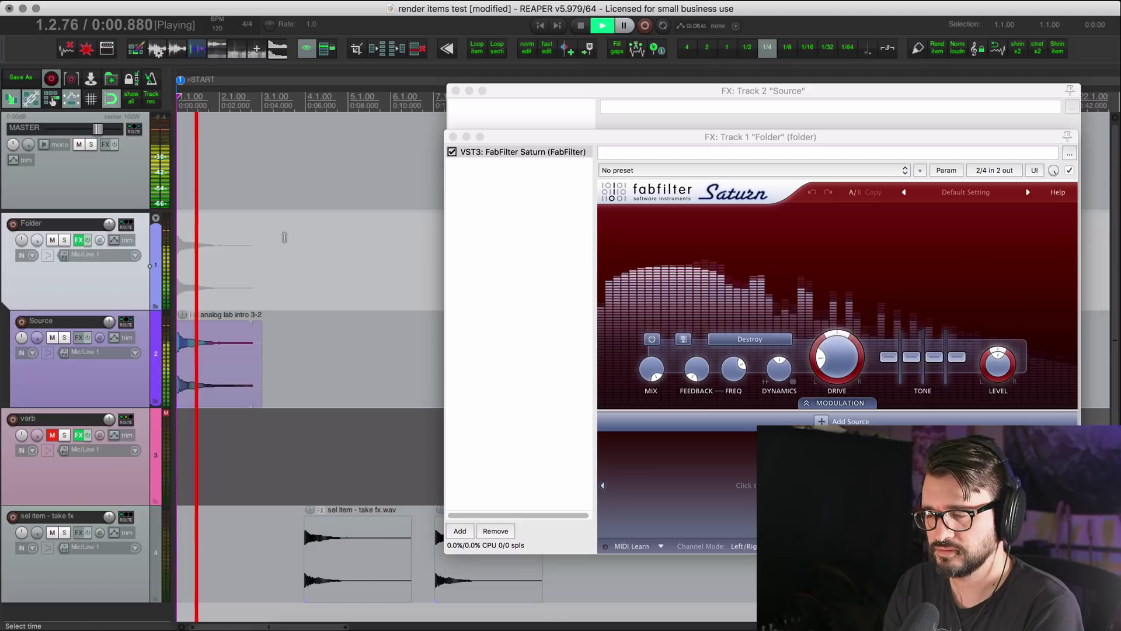
key(space)
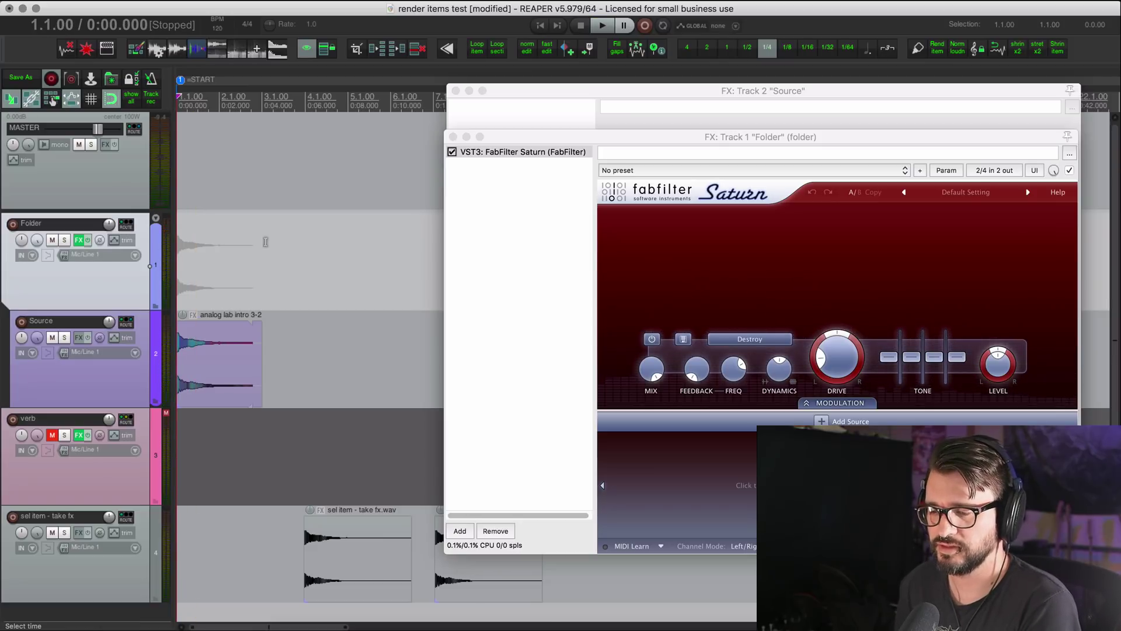
click(193, 373)
drag(193, 374, 194, 376)
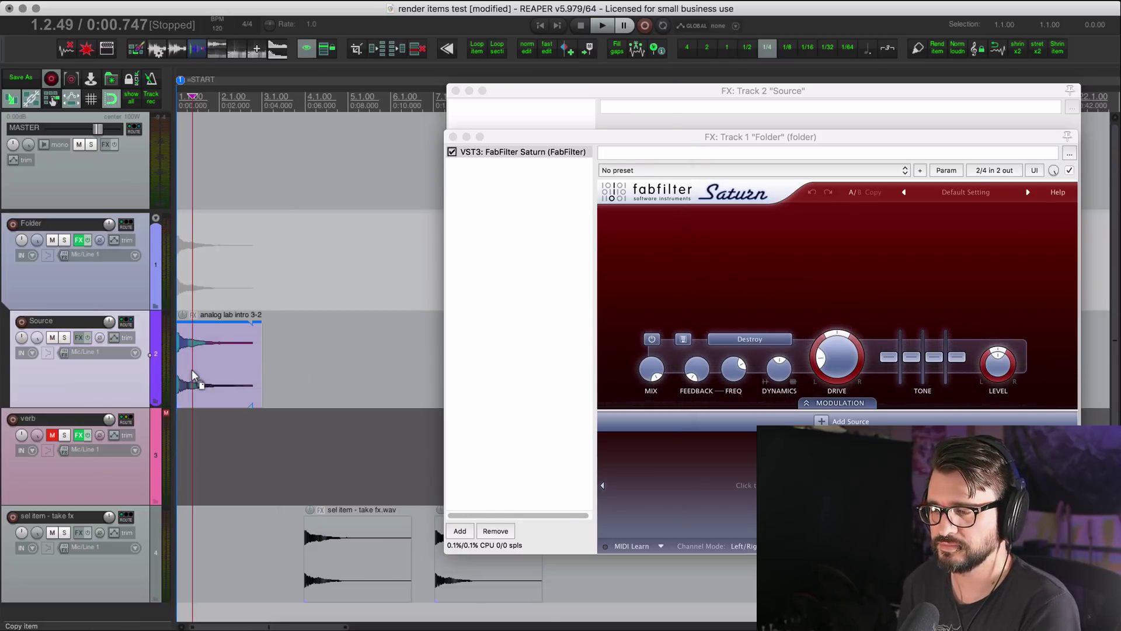
Render the selected item as 'sel item - folder fx.wav'.
key(super+alt+r)
click(398, 187)
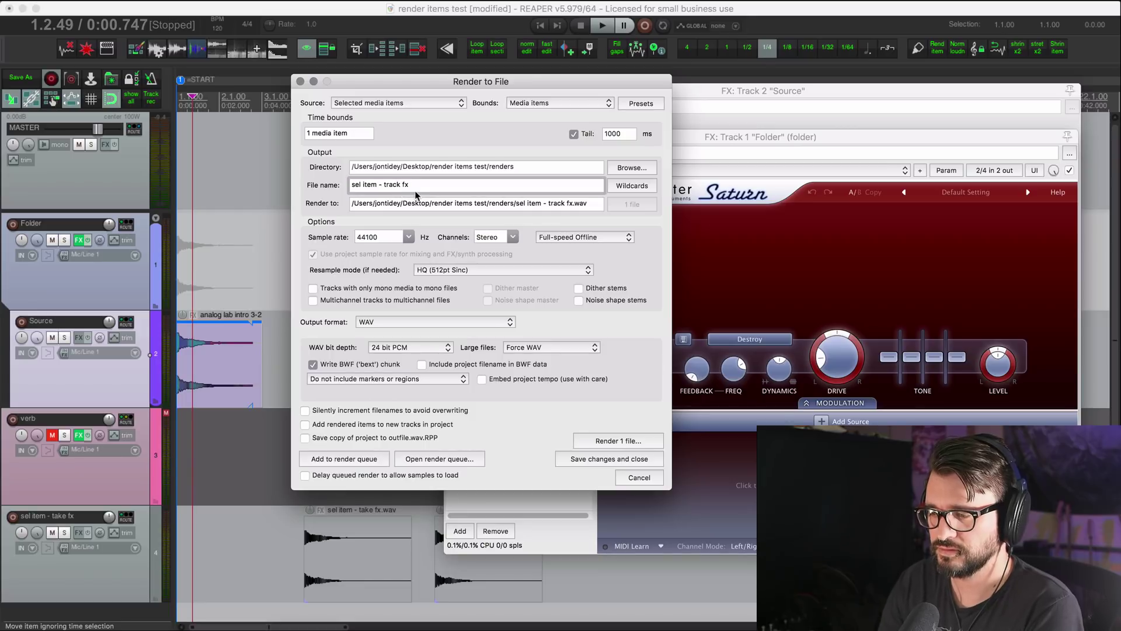
key(BackSpace)
key(BackSpace)
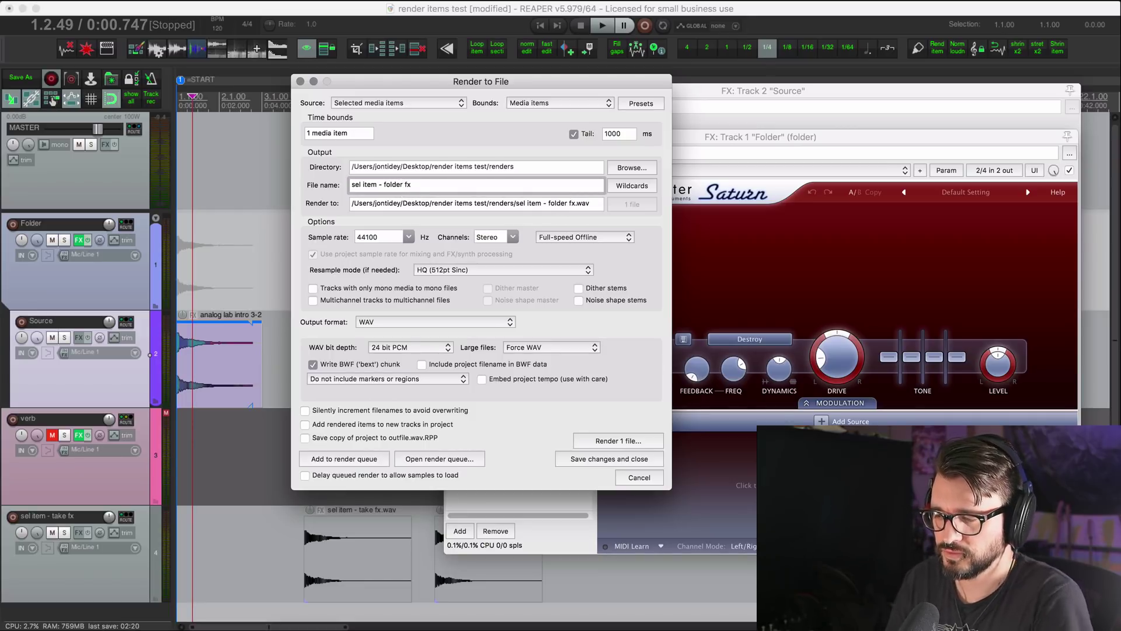
click(628, 445)
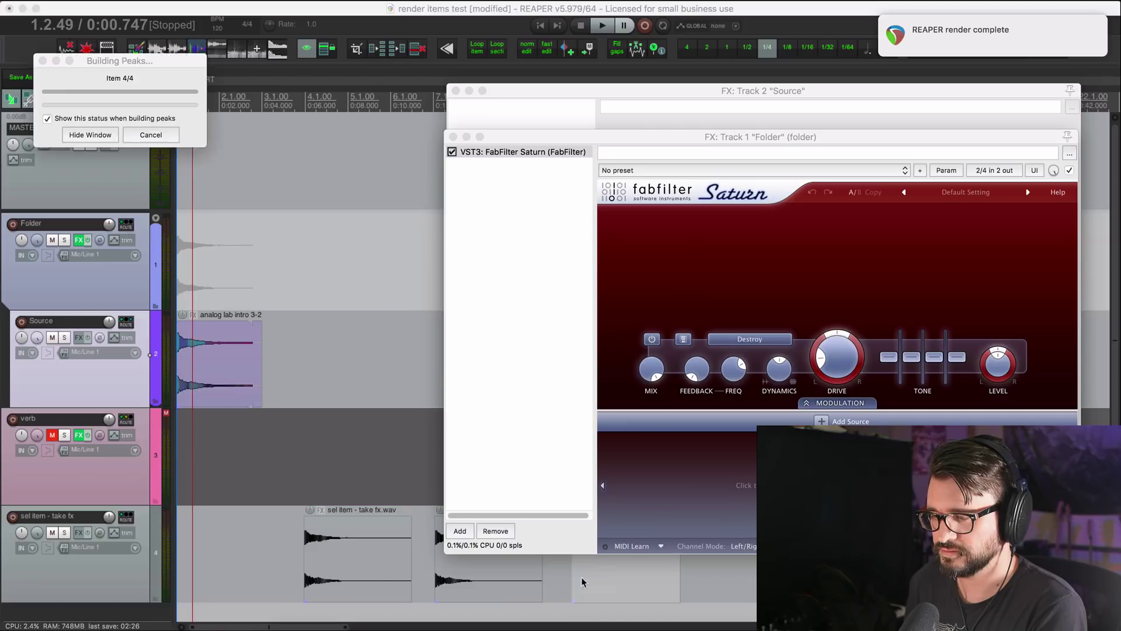
Close the Source track's FX window and move the Folder FX window up.
drag(624, 141, 618, 108)
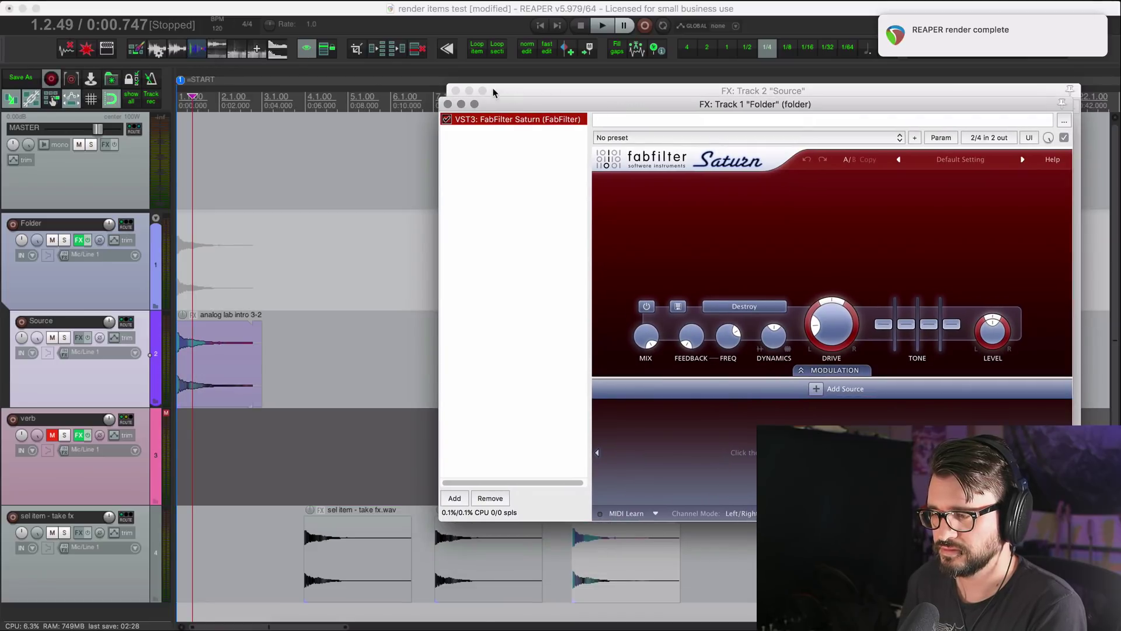
click(455, 90)
drag(518, 108, 527, 42)
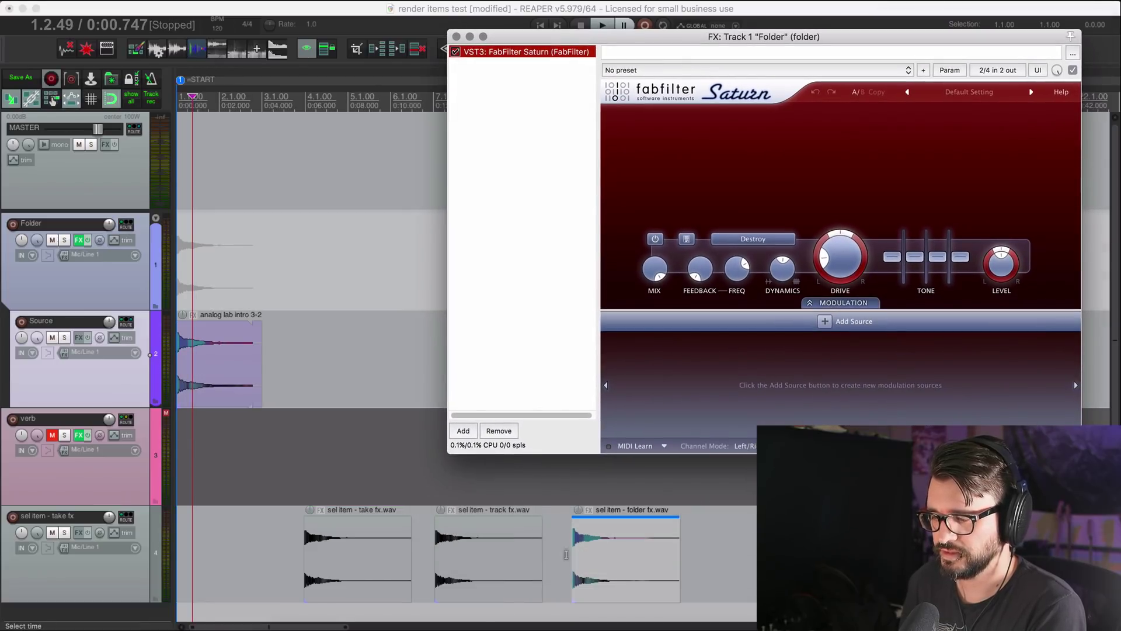
Play the sel item - folder fx render on the comparison track, then scroll up to reveal MASTER.
click(566, 555)
scroll(526, 543, right, 5)
scroll(526, 543, down, 2)
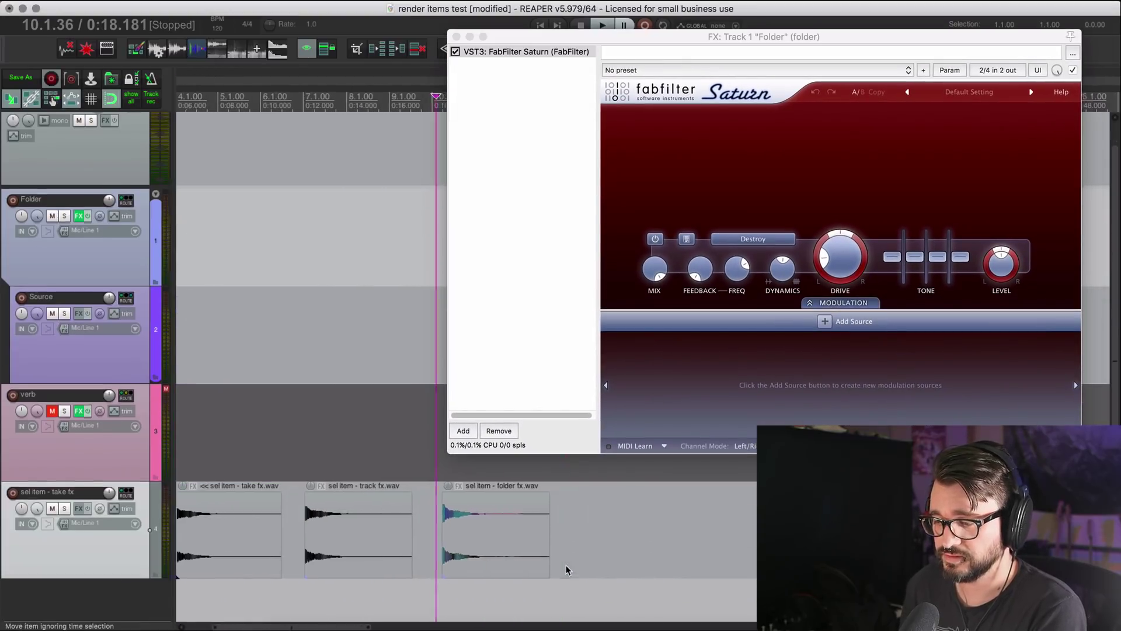
click(488, 536)
key(space)
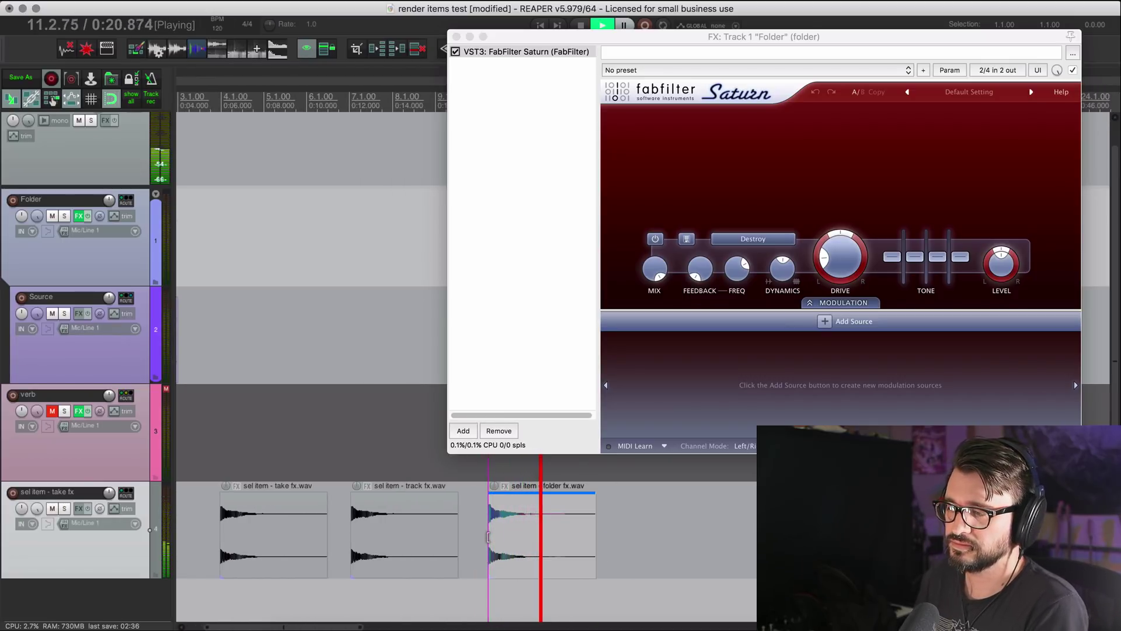
key(space)
scroll(489, 537, left, 3)
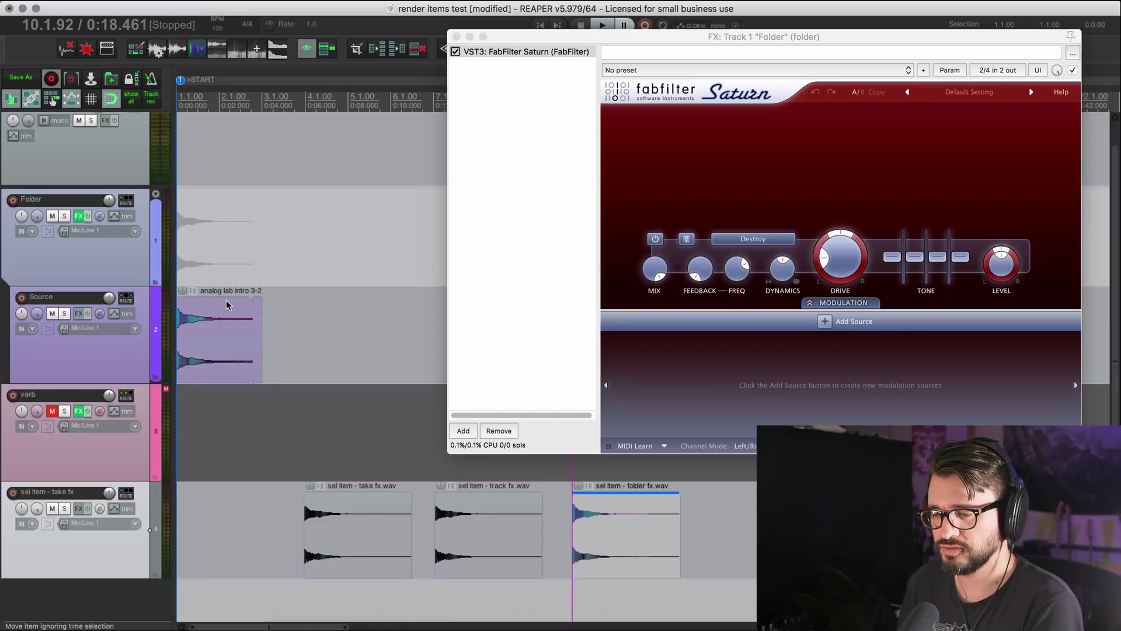
scroll(233, 309, up, 1)
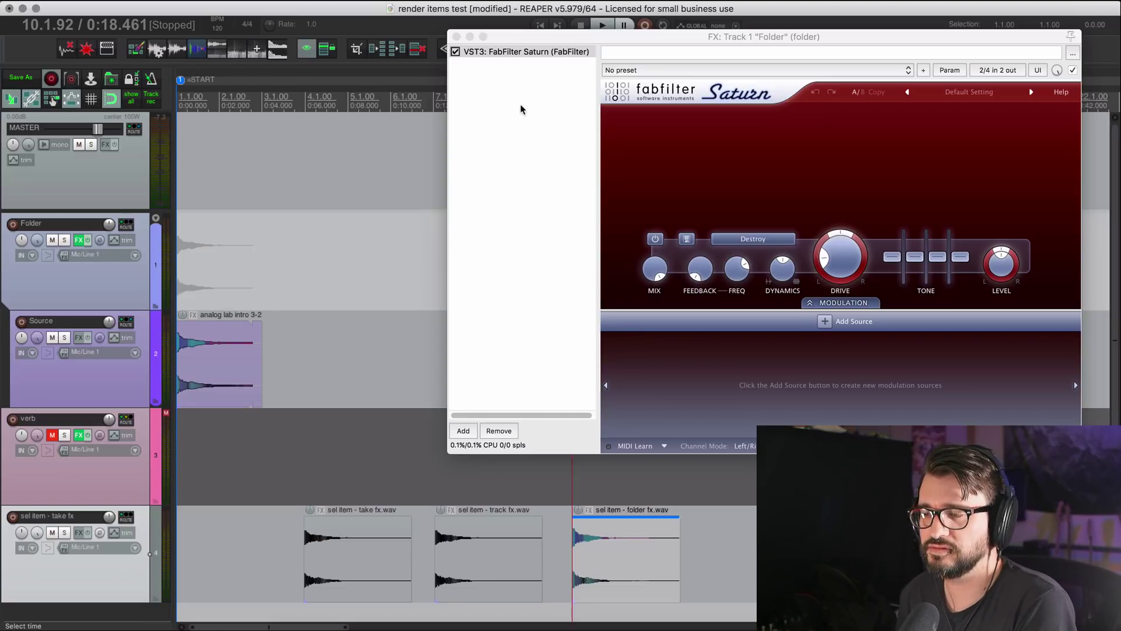
Move FabFilter Saturn from the Folder track onto the master track and close the Folder FX window.
drag(529, 40, 506, 50)
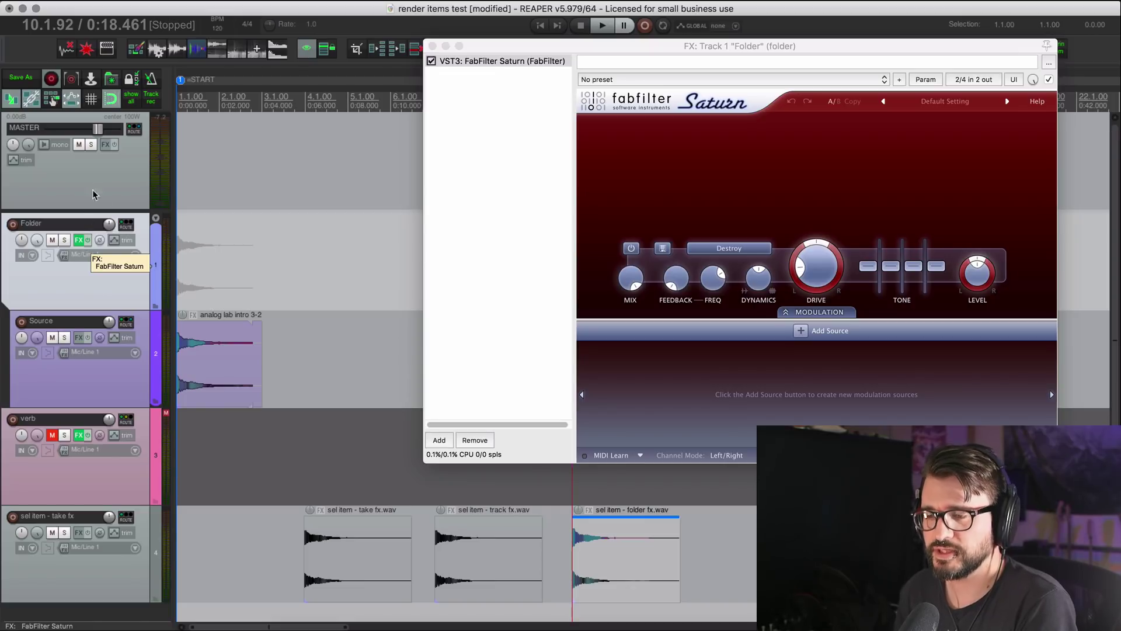
drag(95, 174, 95, 177)
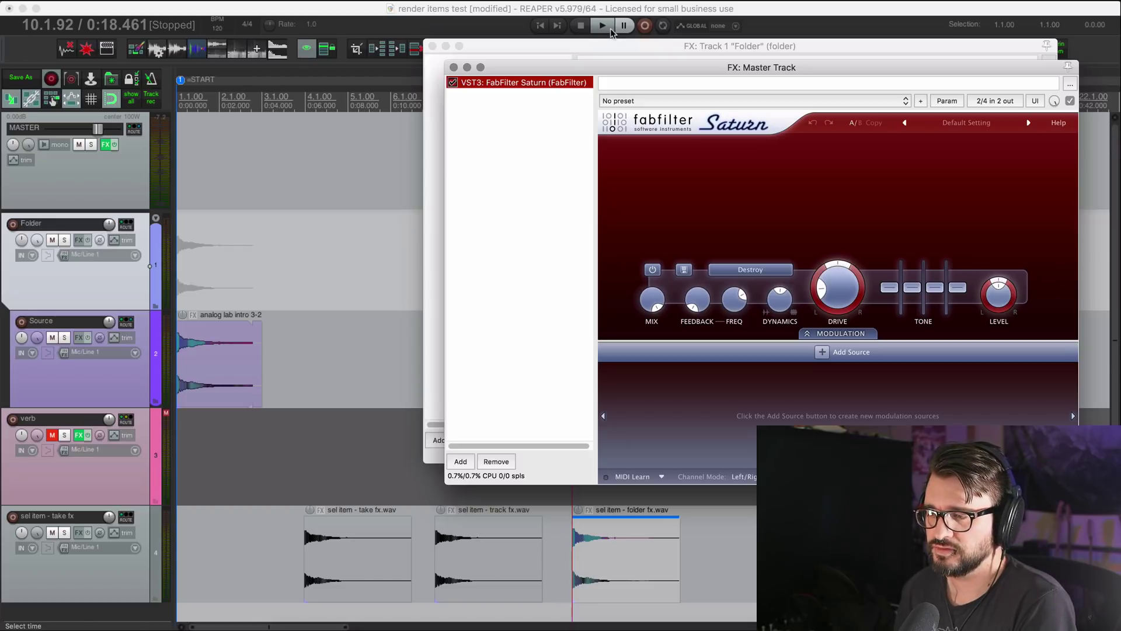
drag(581, 69, 497, 95)
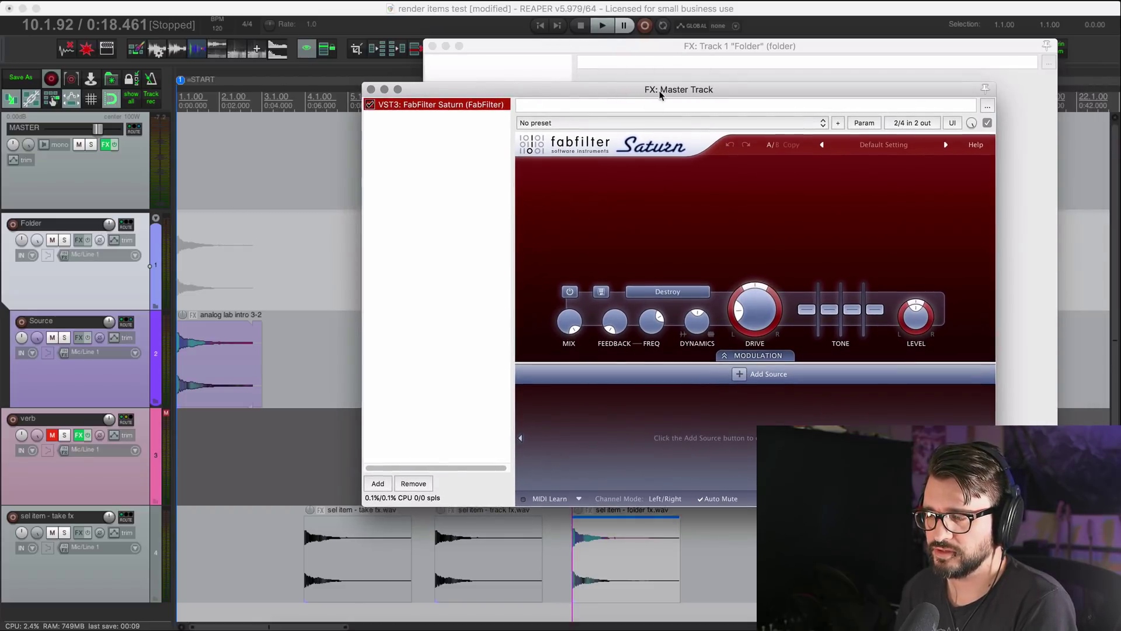
click(432, 46)
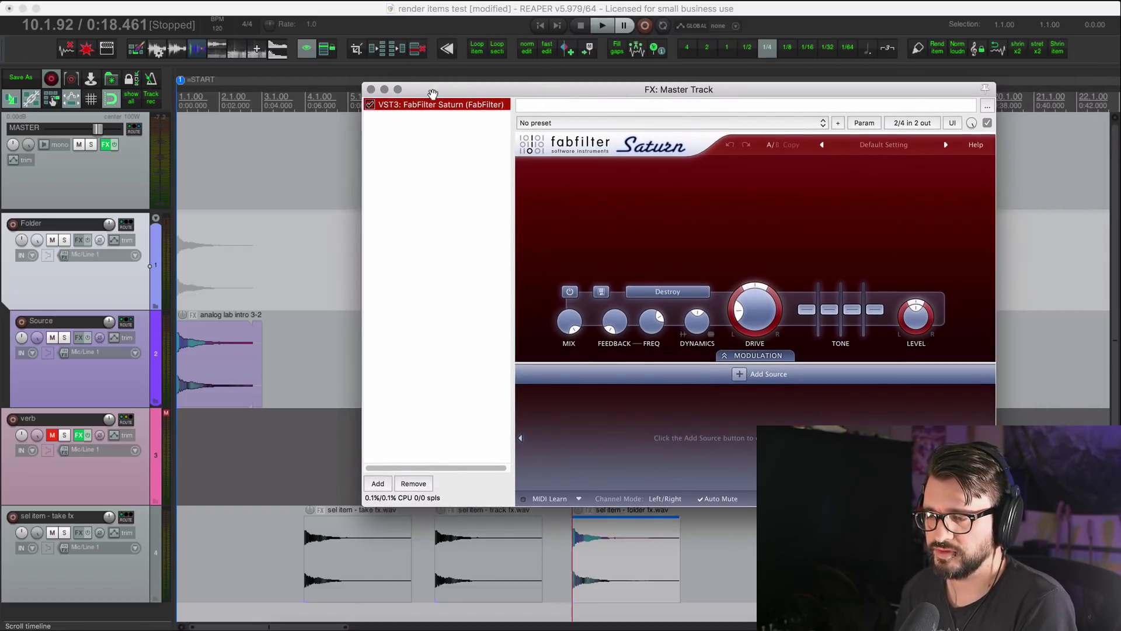
Play the project from the start to hear Saturn on the master.
click(231, 201)
key(Home)
key(space)
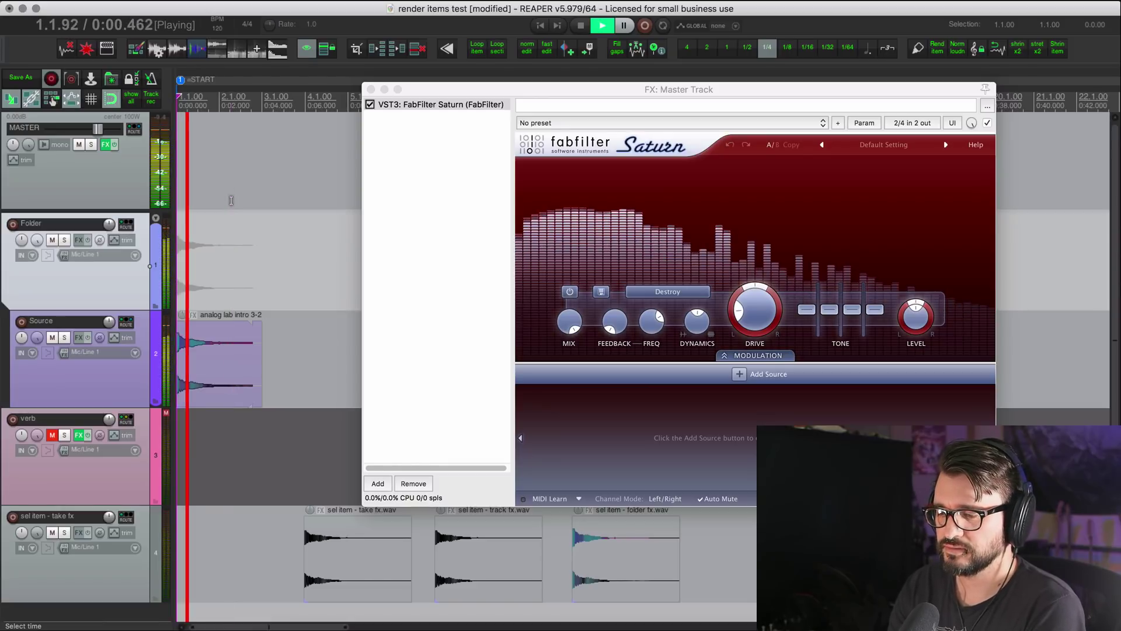
key(space)
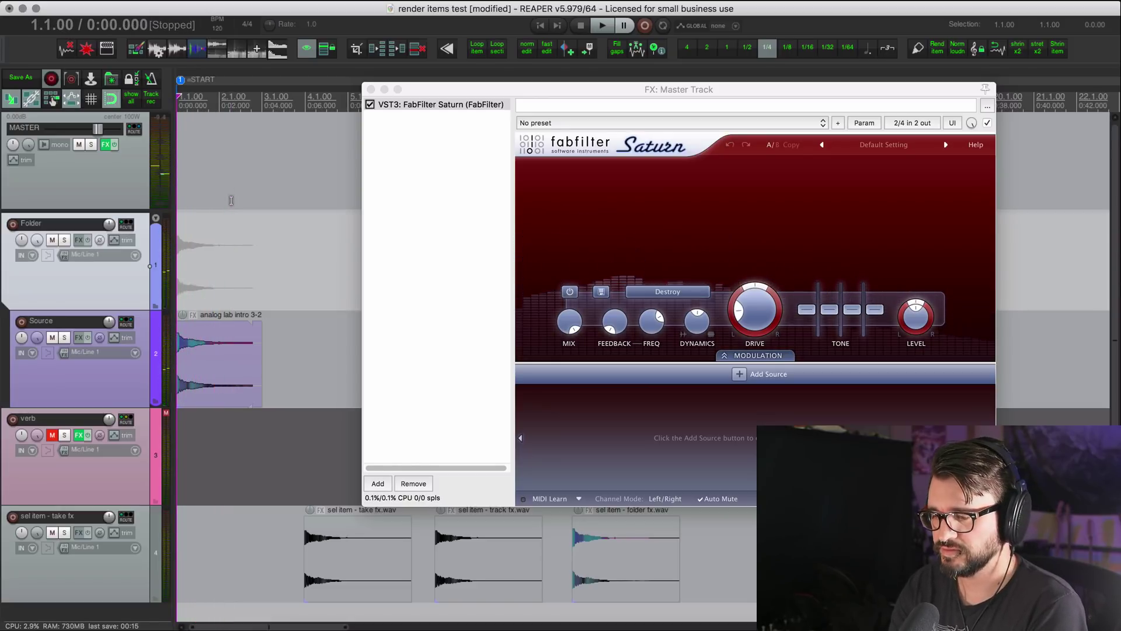
Select the analog lab intro 3-2 item and set the render file name to 'sel item - master fx'.
click(209, 388)
key(super+alt+r)
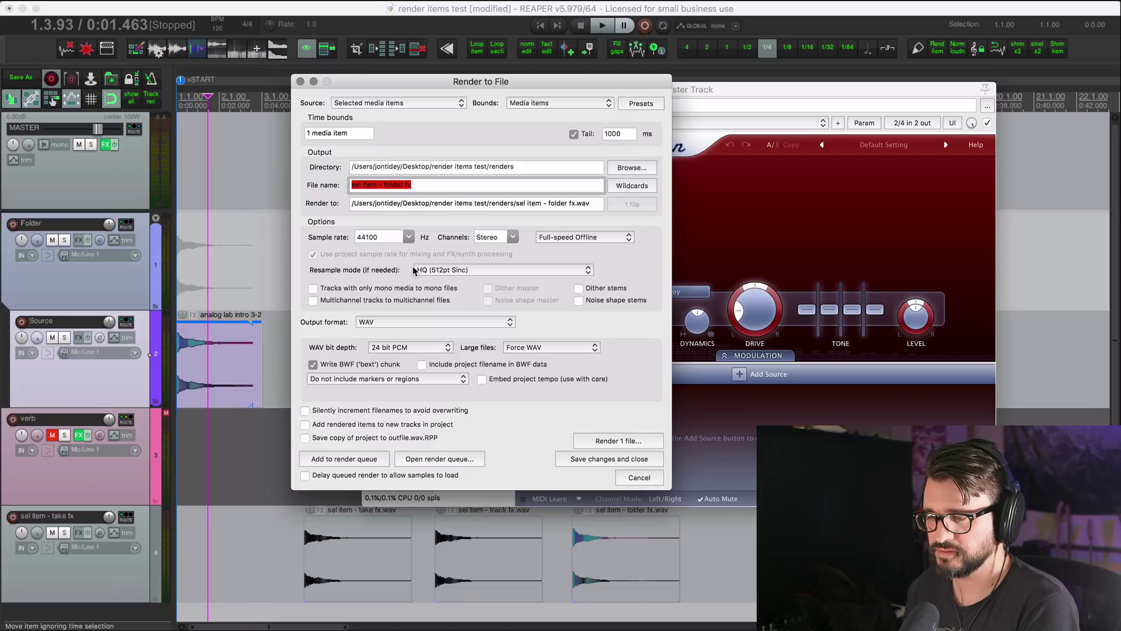
click(394, 188)
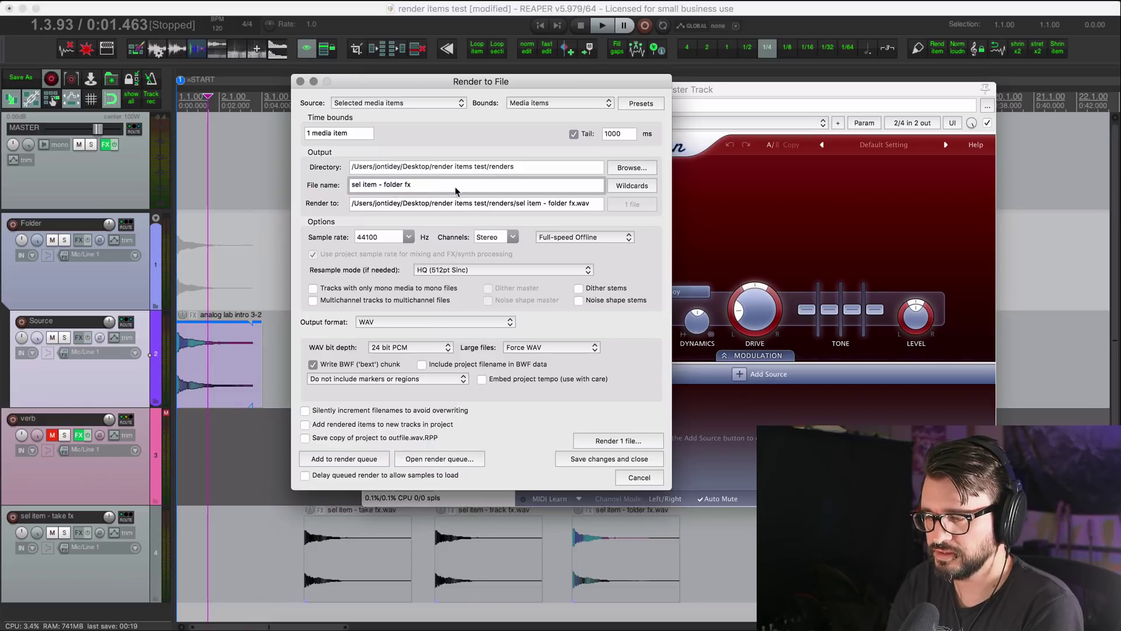
key(BackSpace)
key(BackSpace)
key(BackSpace)
key(BackSpace)
key(BackSpace)
key(BackSpace)
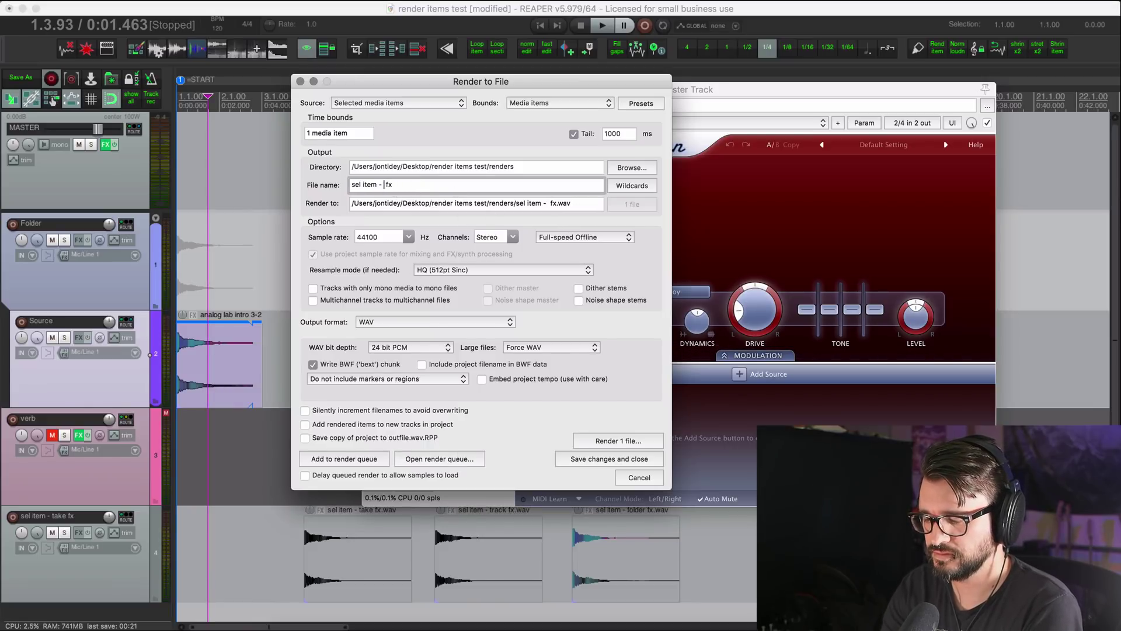
text(master)
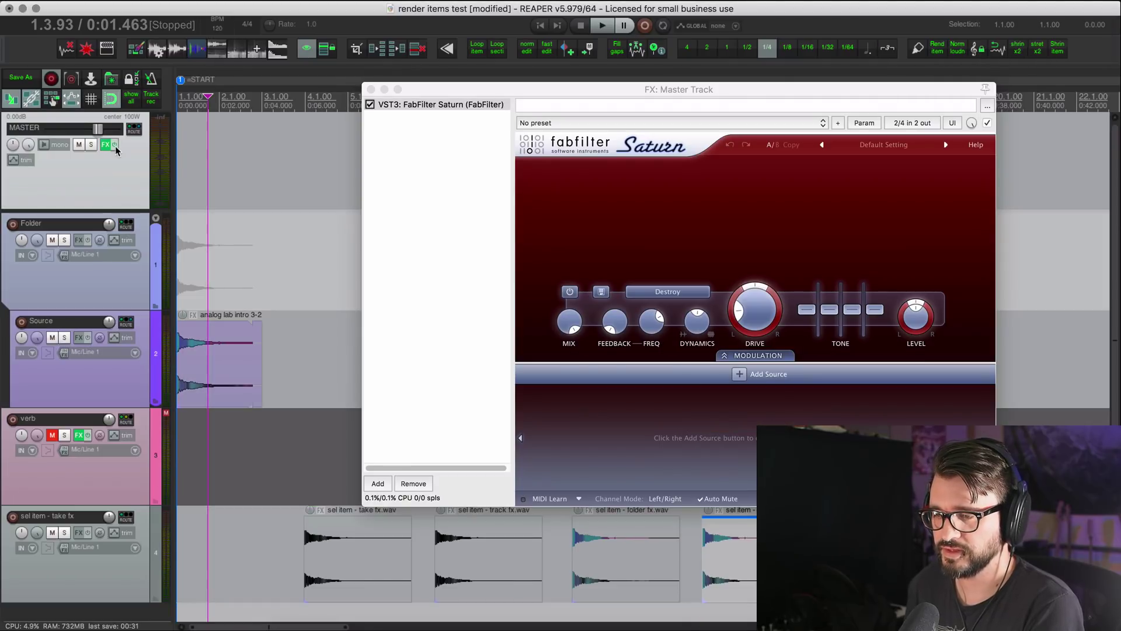
Bypass the master track's FX and play back the newly rendered item.
click(114, 144)
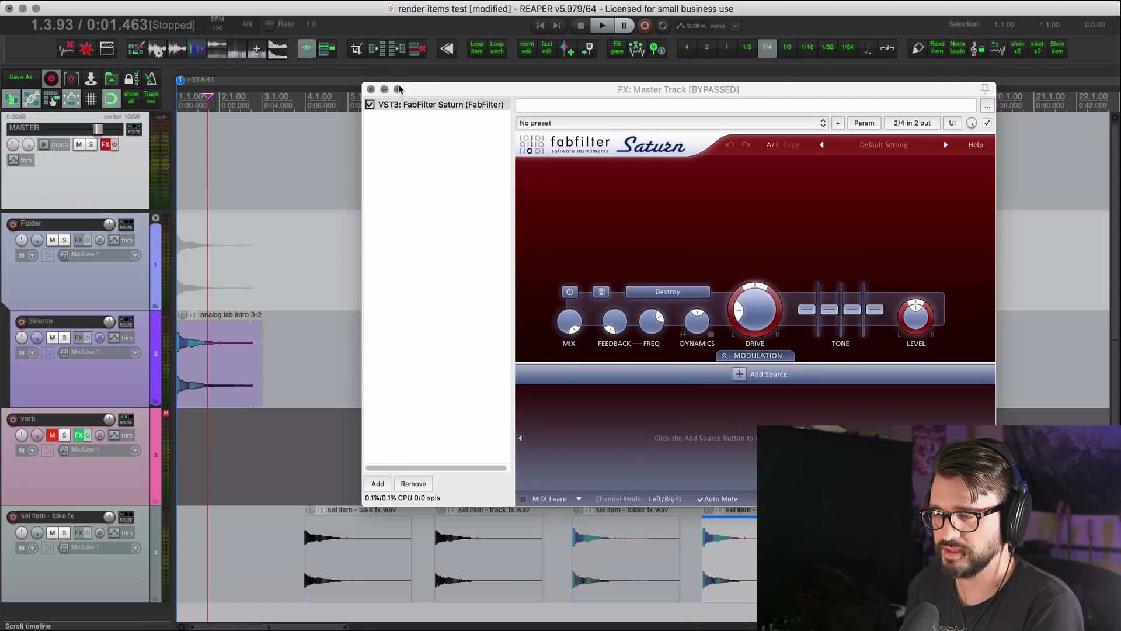
drag(398, 89, 424, 24)
click(697, 551)
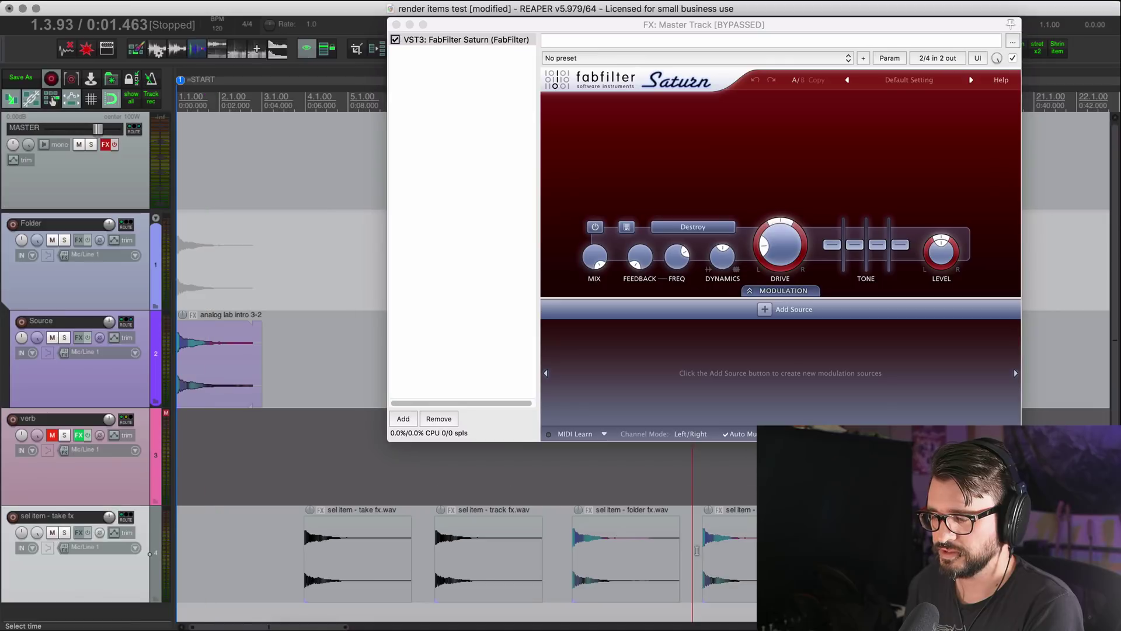
key(space)
click(703, 552)
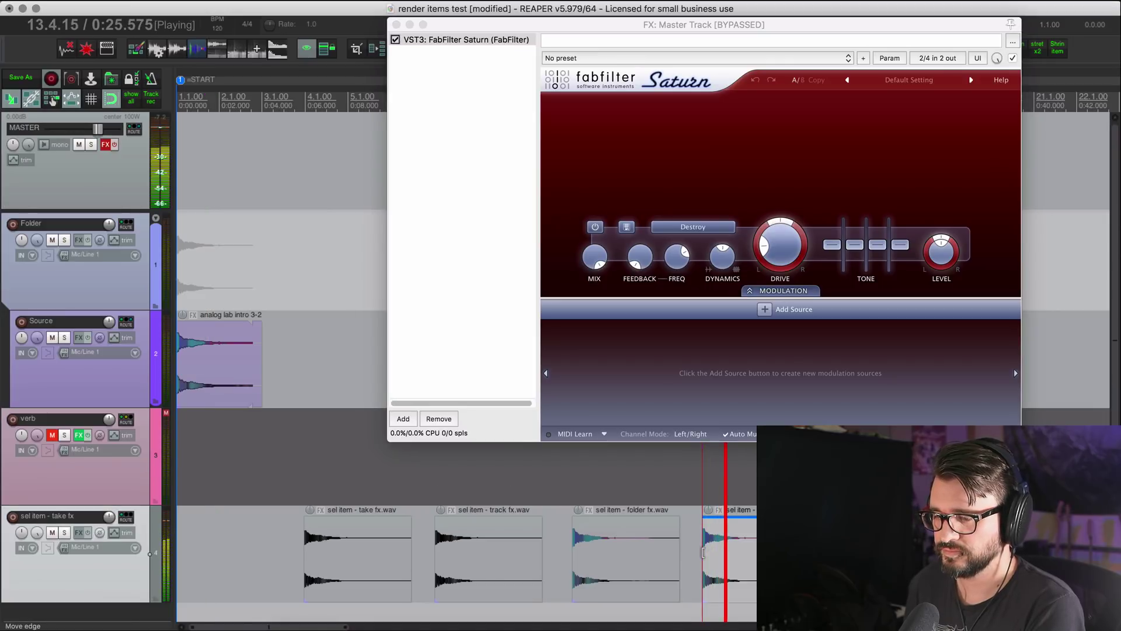
key(space)
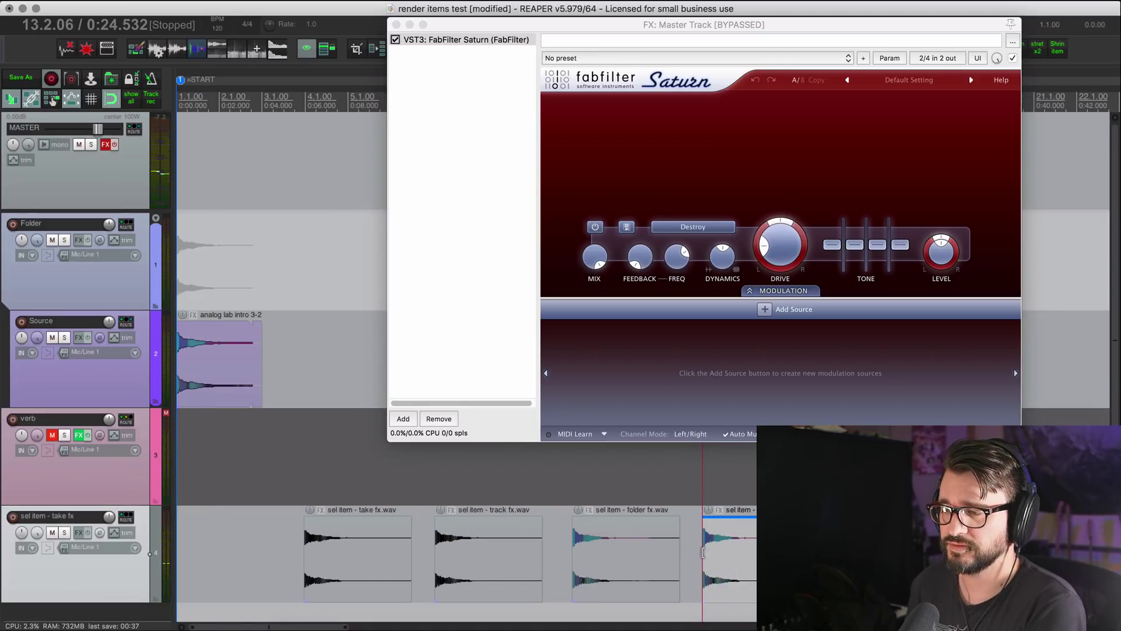
Re-enable the master track's Saturn and bring up Render to File again.
click(119, 152)
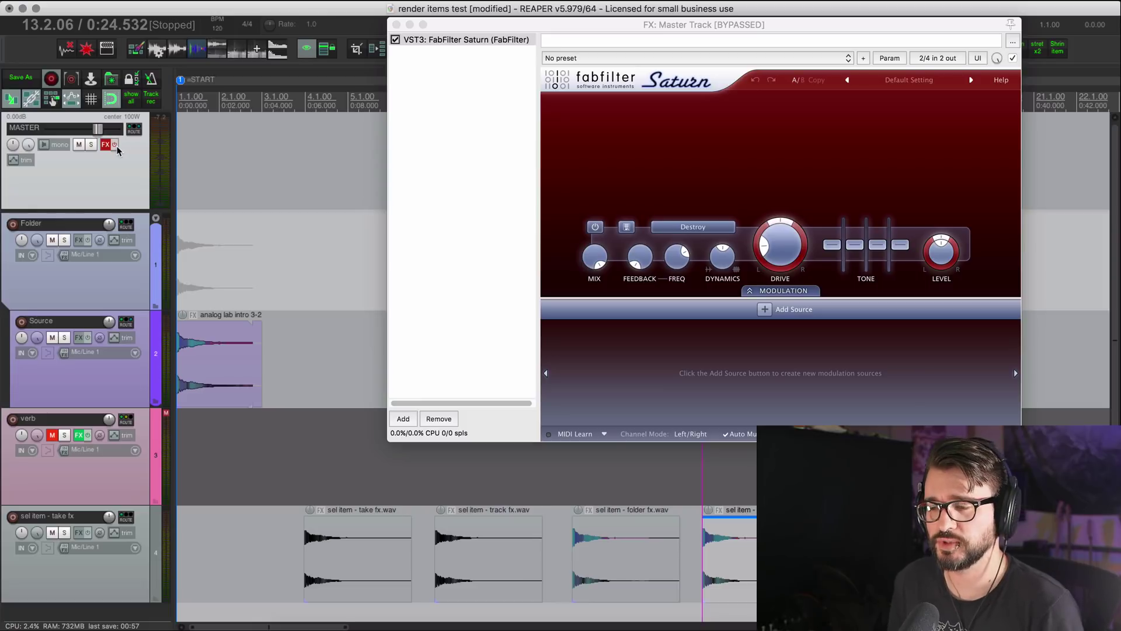
click(115, 146)
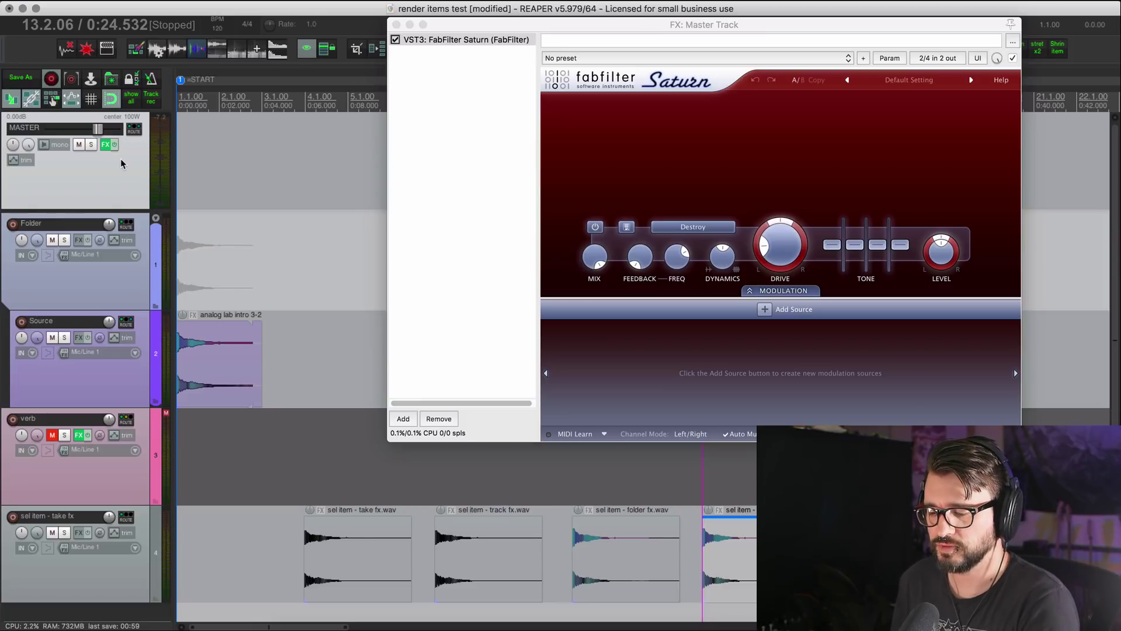
key(super+alt+r)
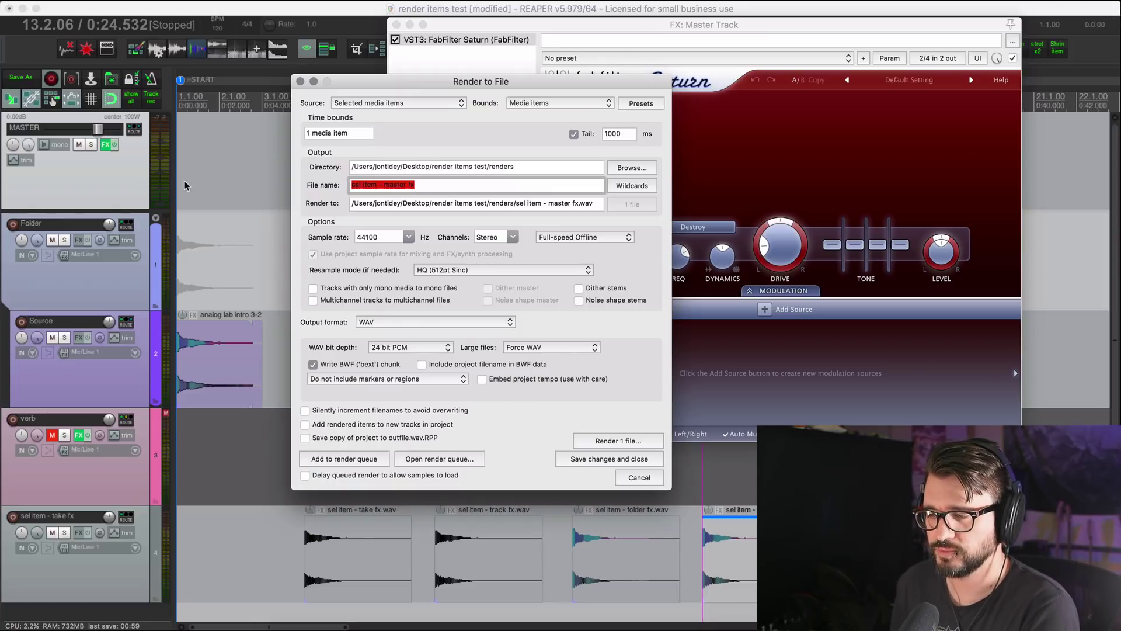
Render the analog lab intro 3-2 item via master as 'sel item via master - master fx'.
click(381, 105)
click(381, 105)
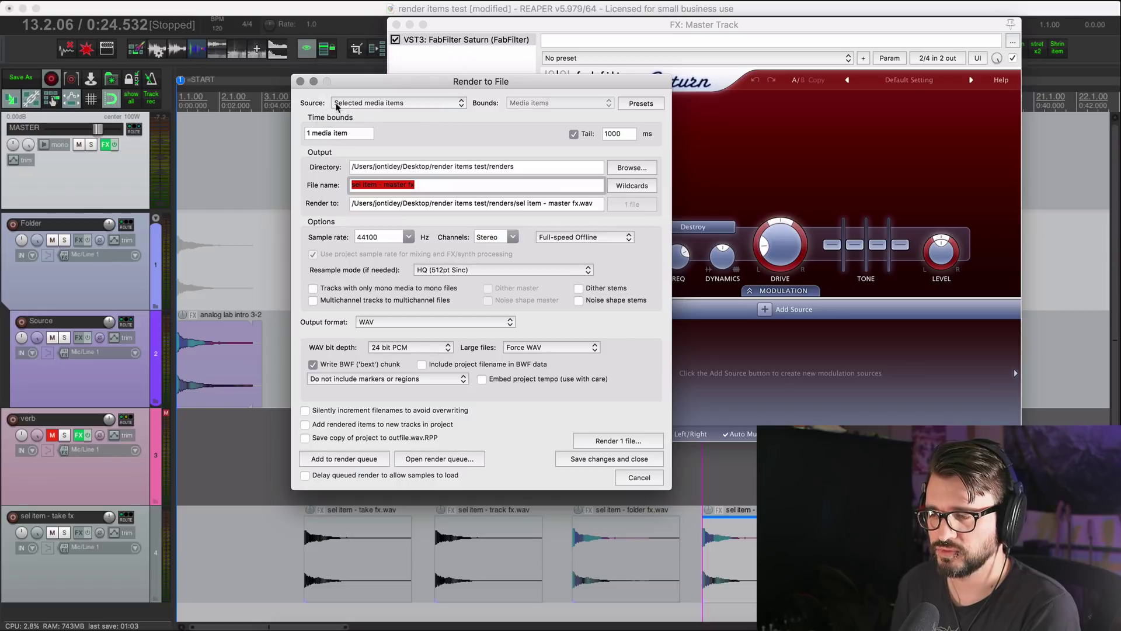
click(387, 107)
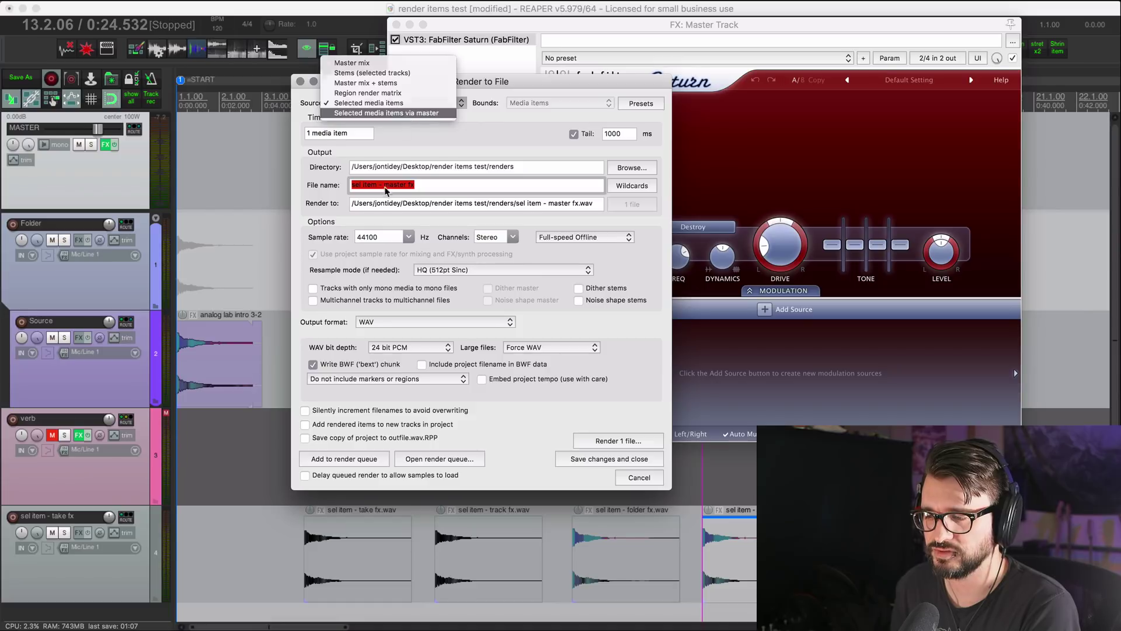
click(407, 117)
click(383, 190)
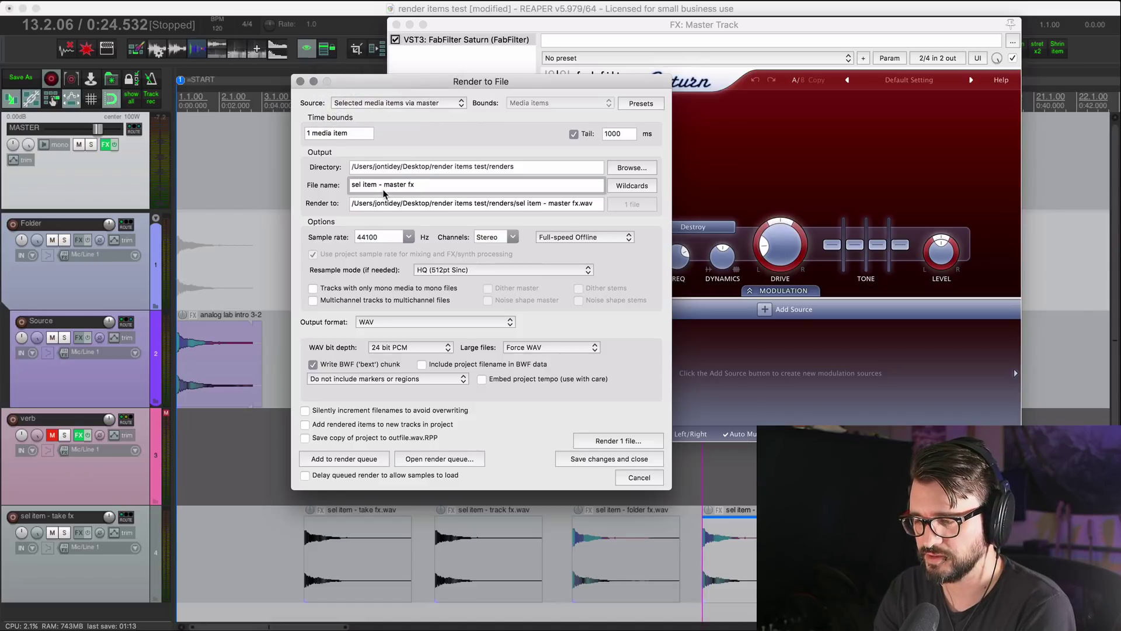
text(via )
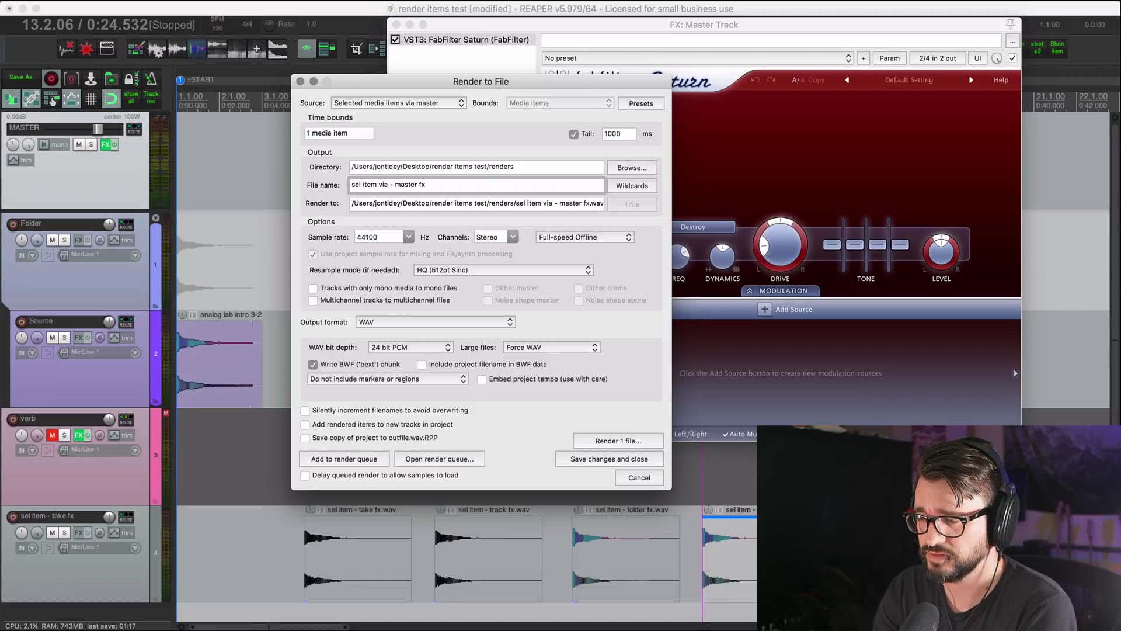
text(master)
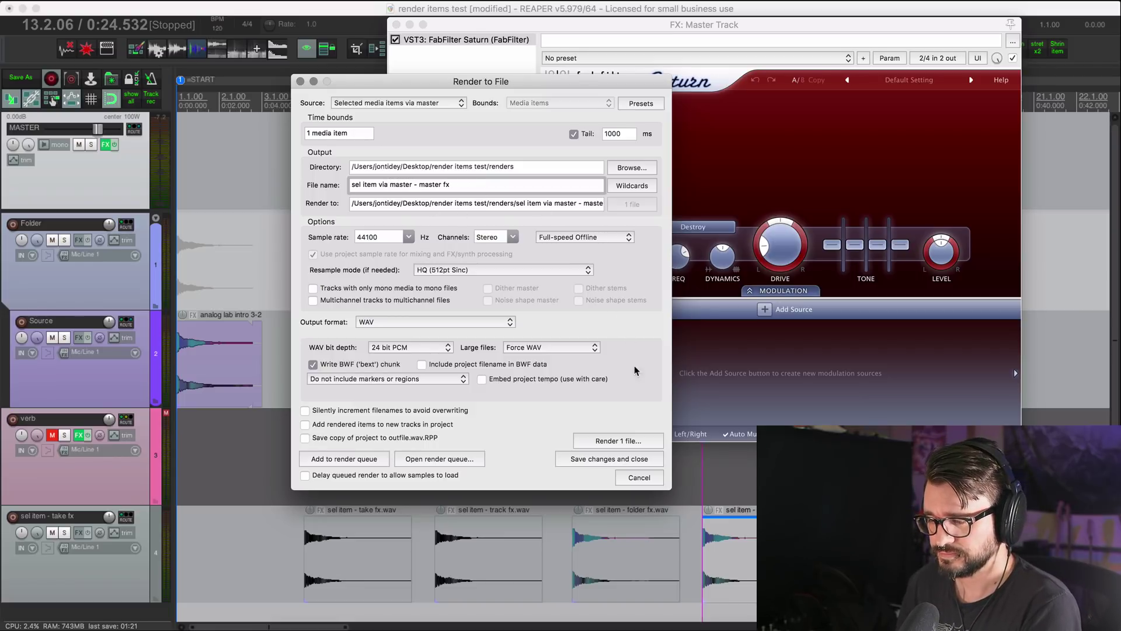
click(215, 358)
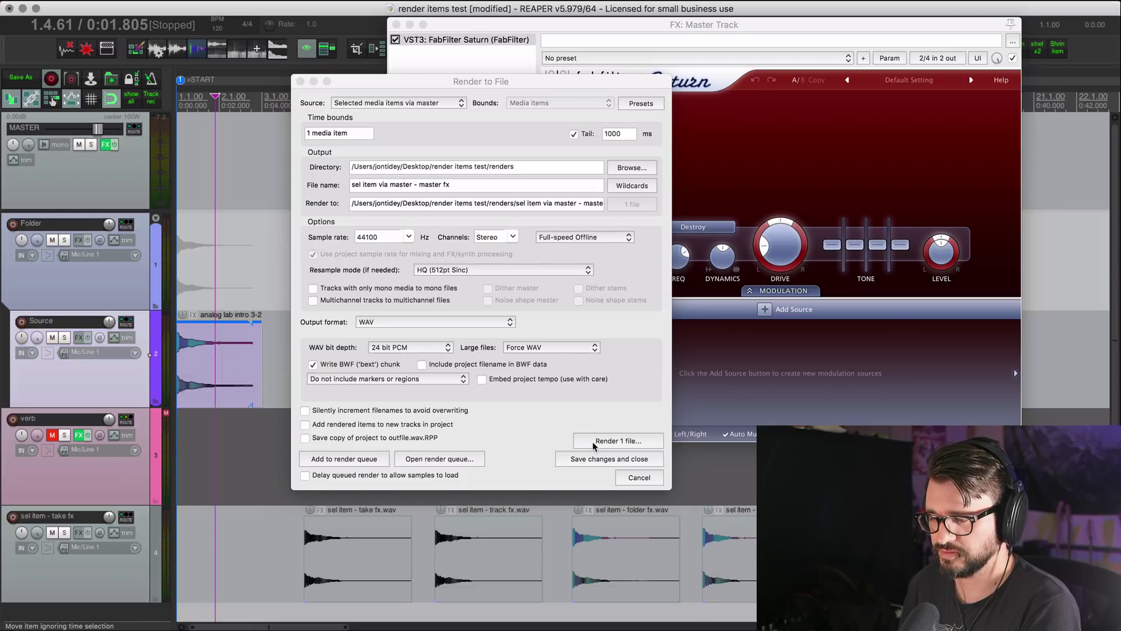
click(613, 443)
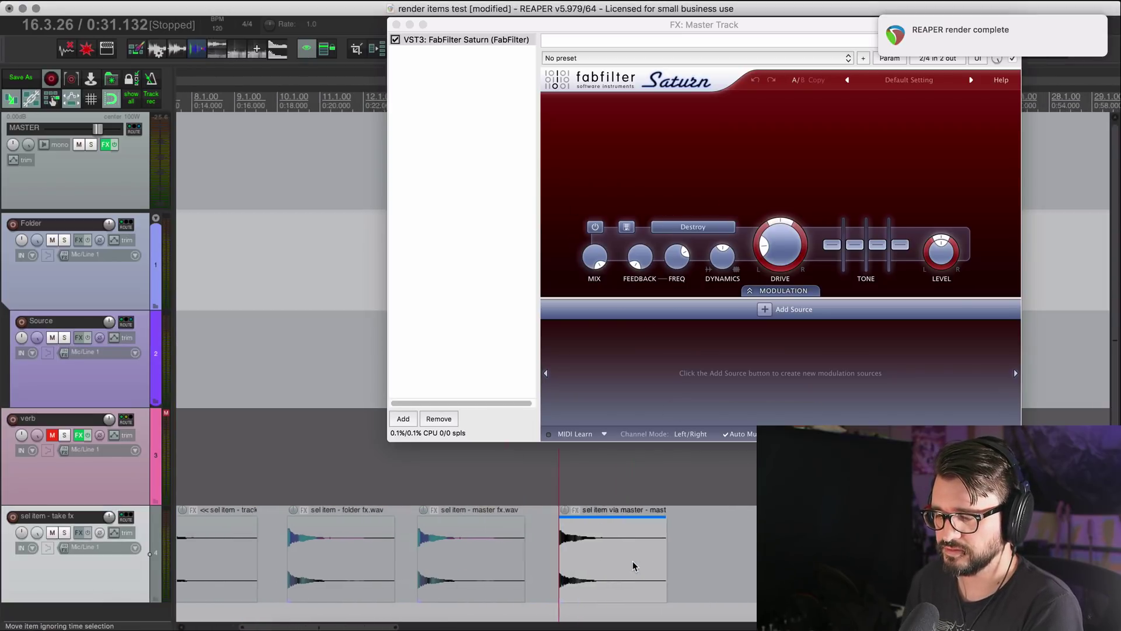
Play the via-master render, then drag Saturn from the master FX back onto the Folder track.
scroll(634, 566, left, 3)
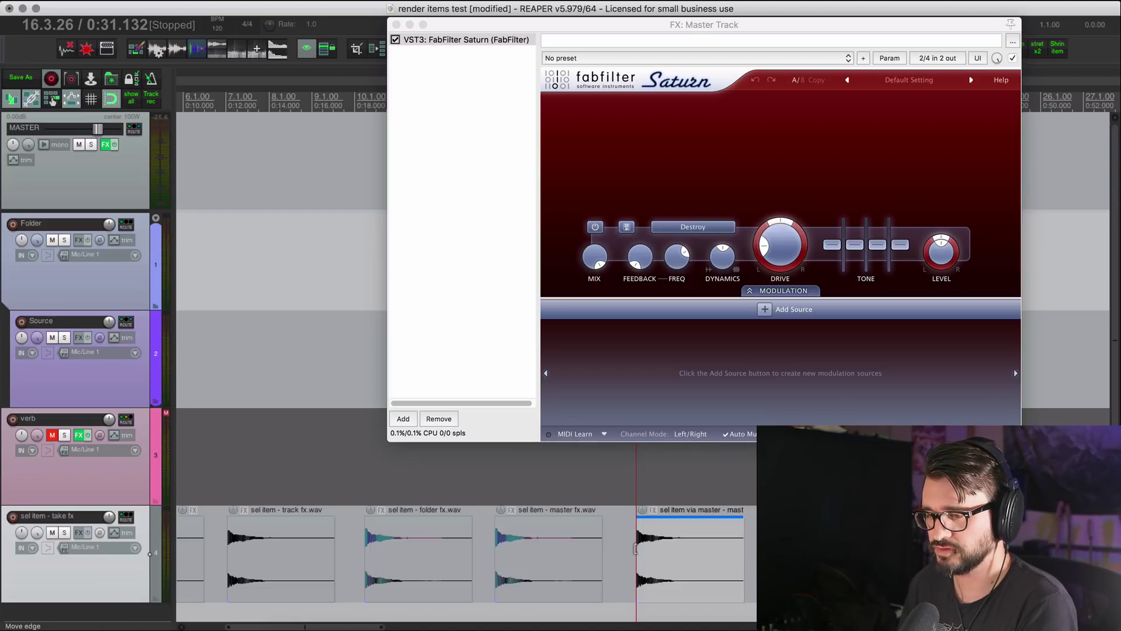
key(space)
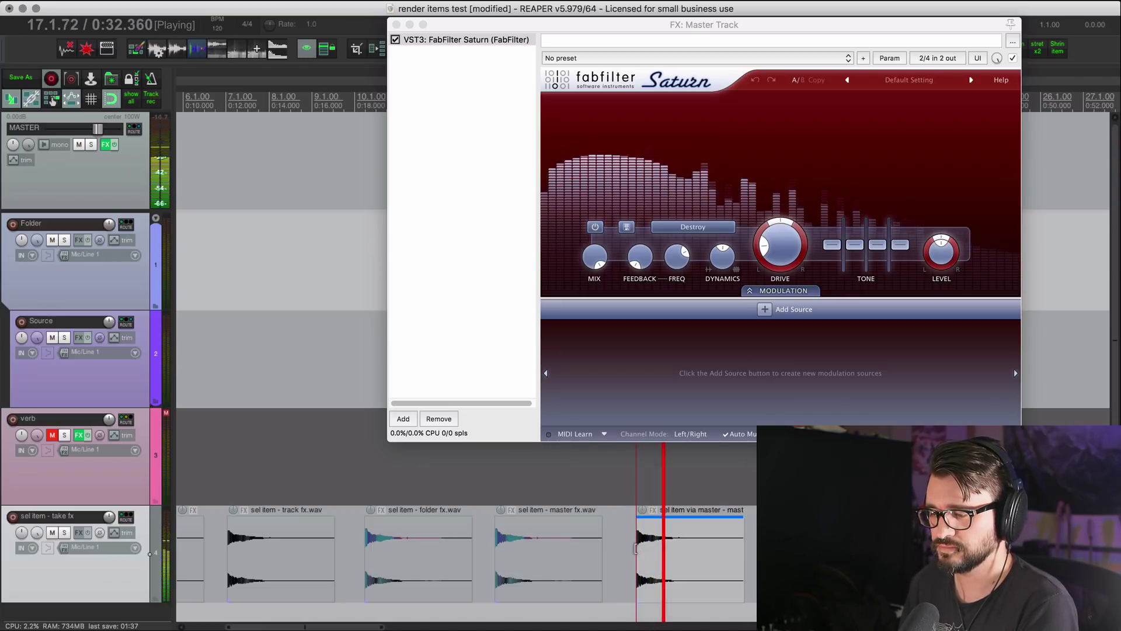
key(space)
drag(462, 39, 108, 287)
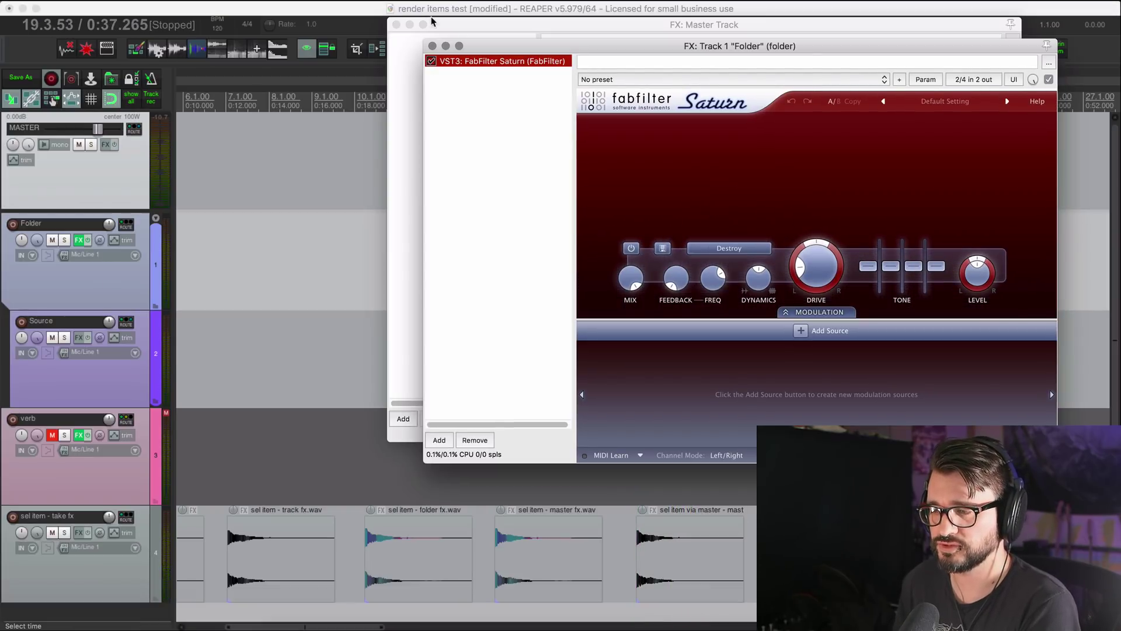
Render the analog item as 'sel item via master - folder fx'.
click(397, 24)
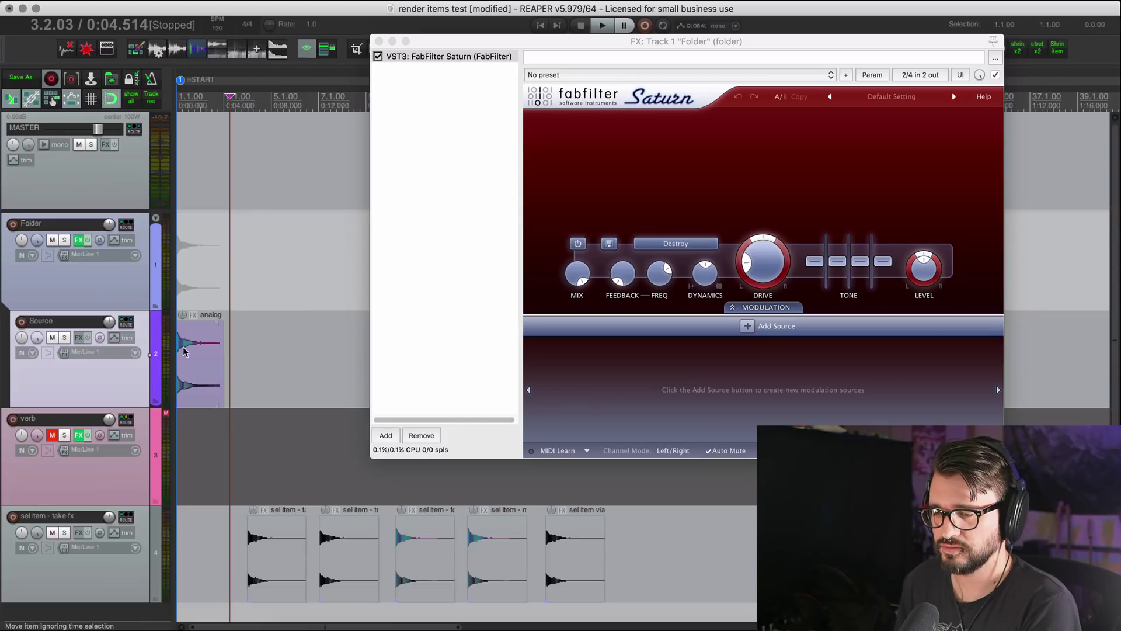
click(183, 351)
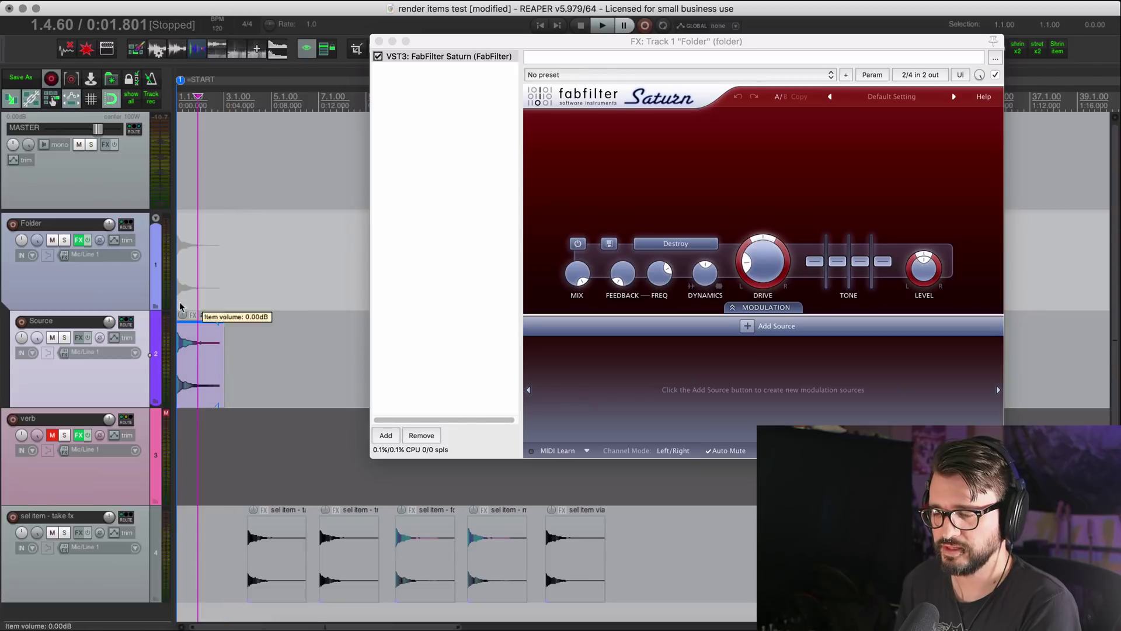
key(super+alt+r)
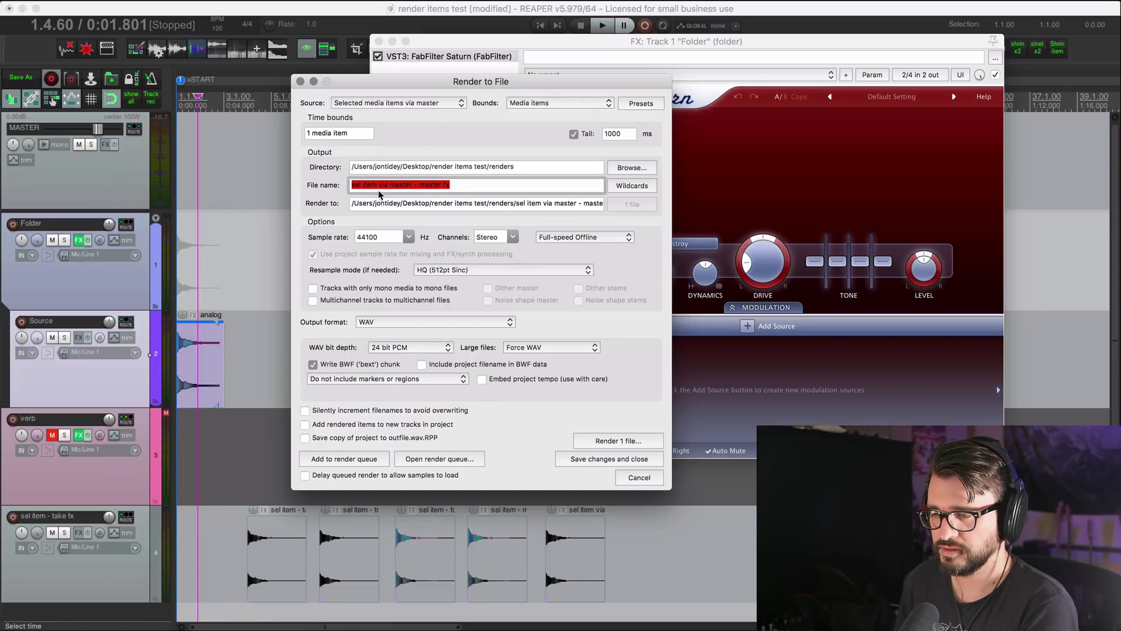
click(442, 187)
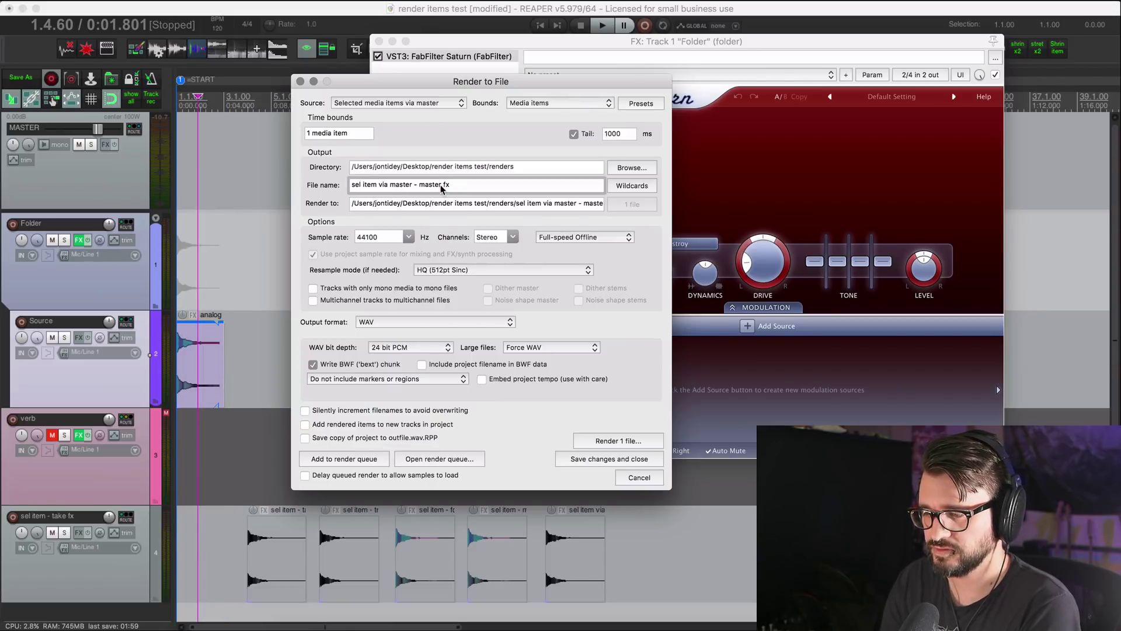
key(BackSpace)
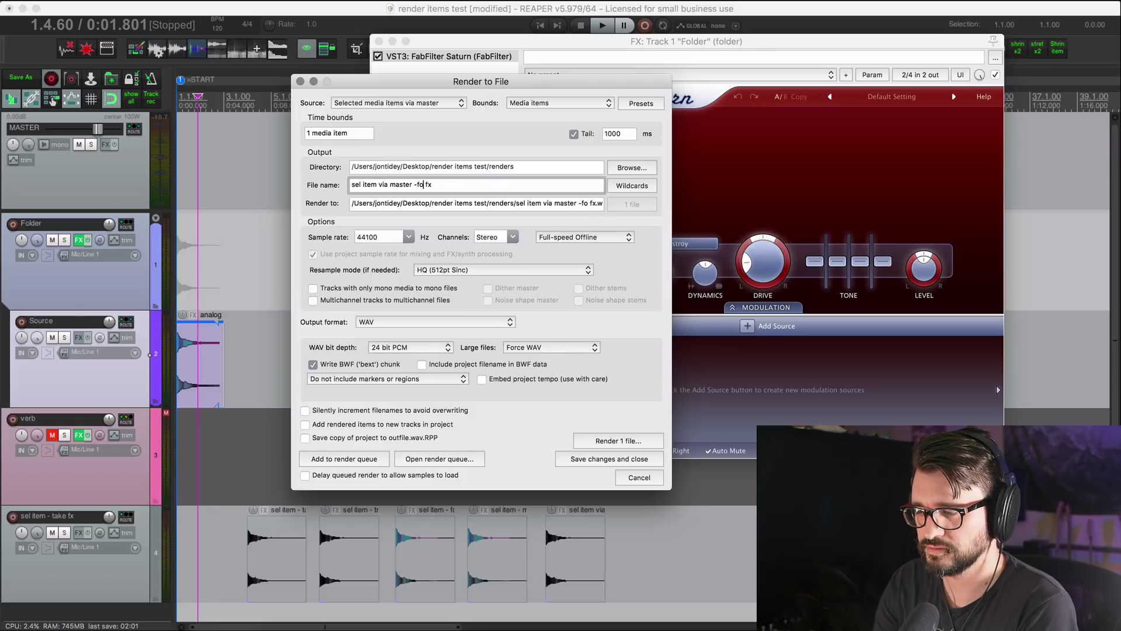
text(fold)
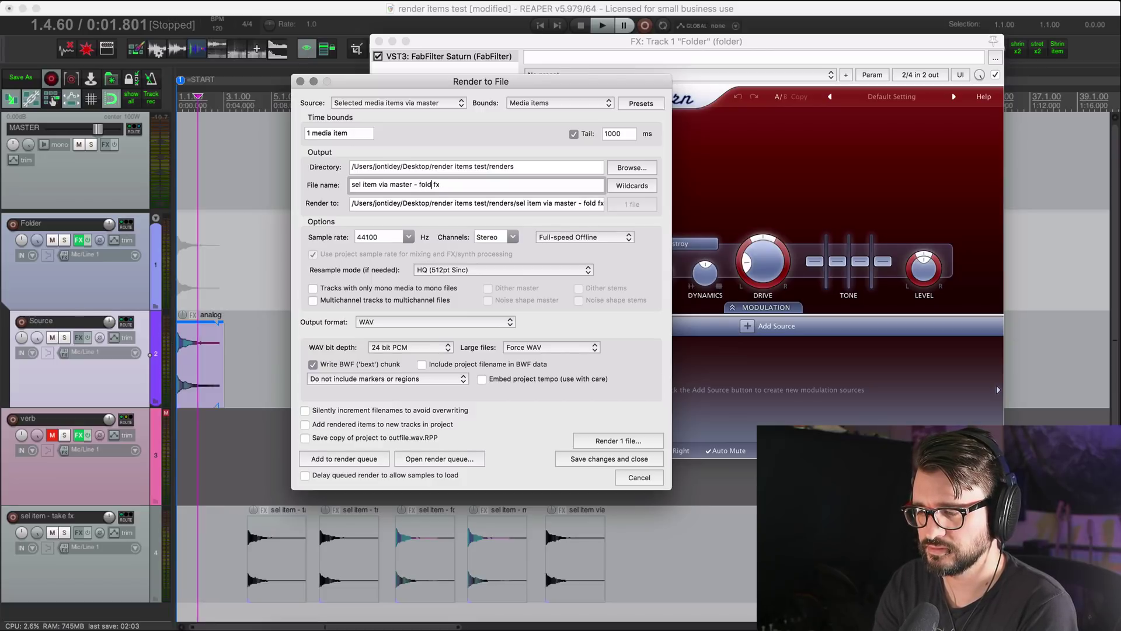
text(er)
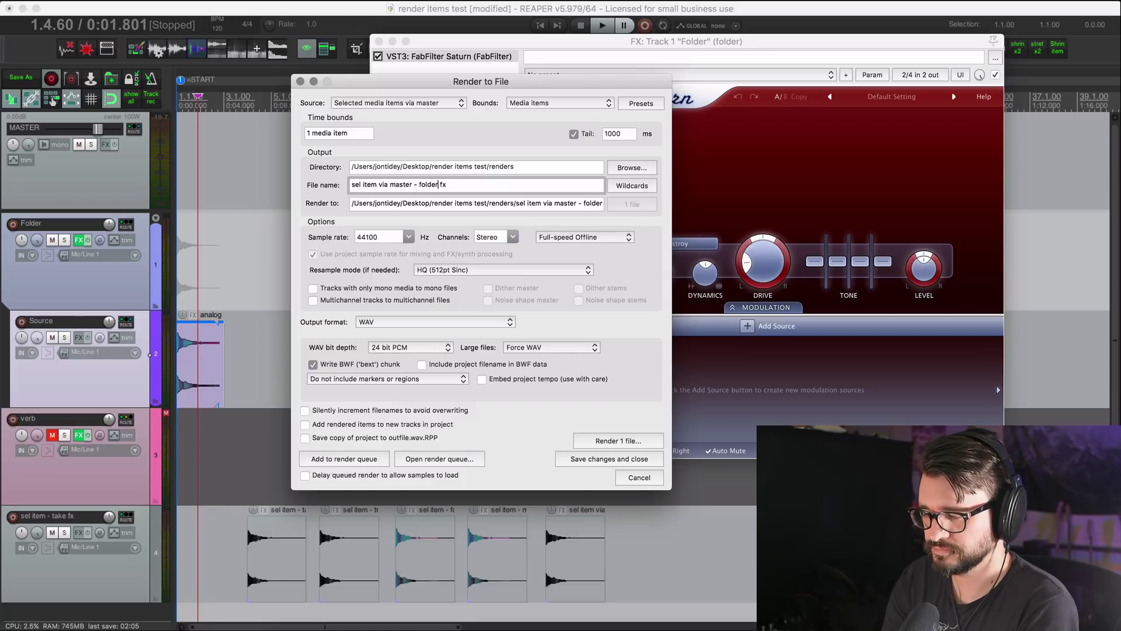
click(629, 441)
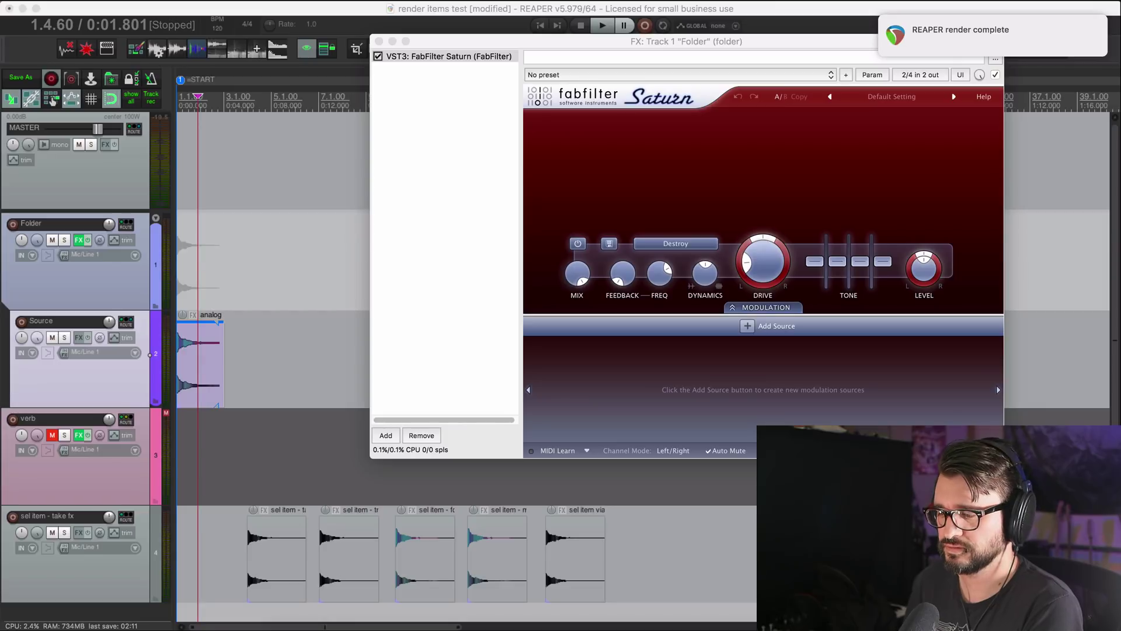
Add the folder fx render to the comparison track and play it back.
drag(757, 461, 630, 556)
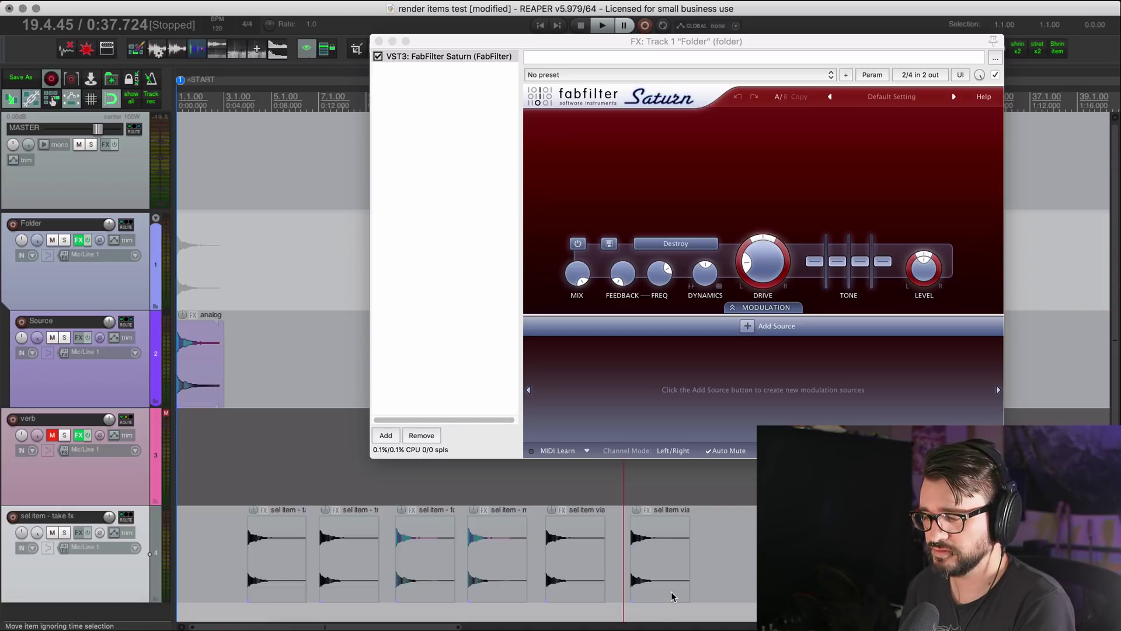
key(space)
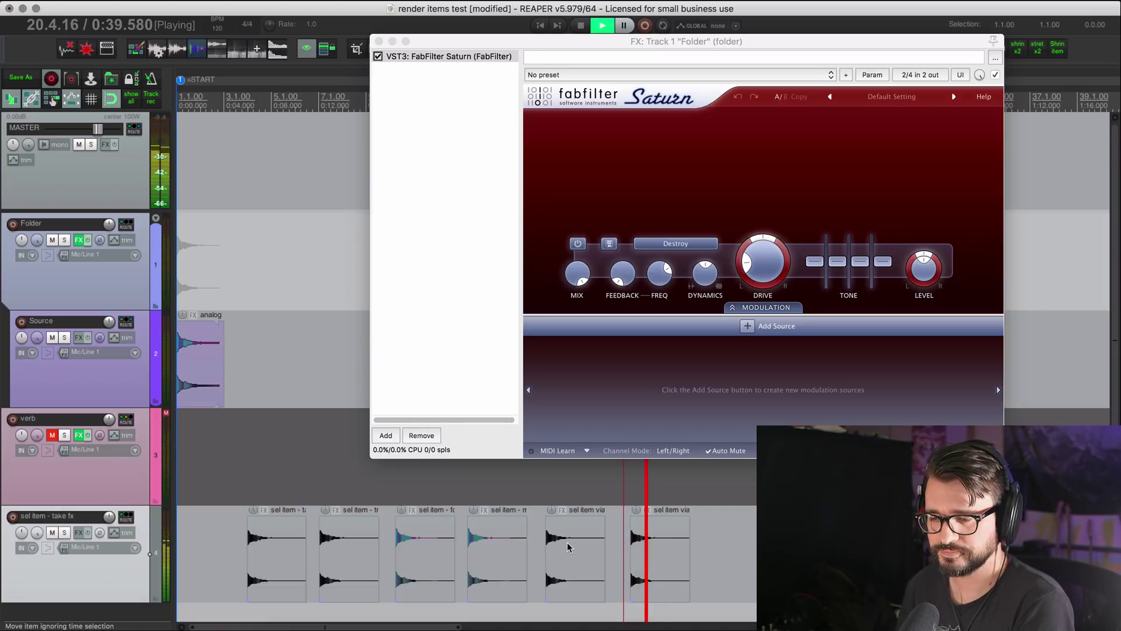
key(space)
Unmute the verb track and open its ValhallaPlate reverb.
scroll(114, 450, down, 1)
click(87, 447)
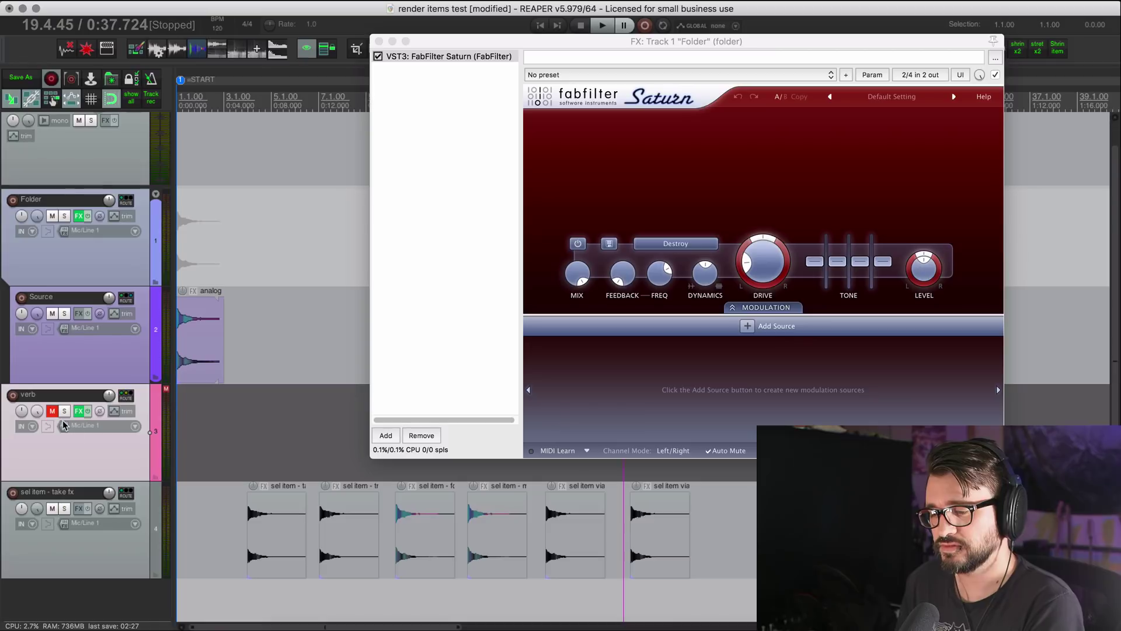
click(54, 413)
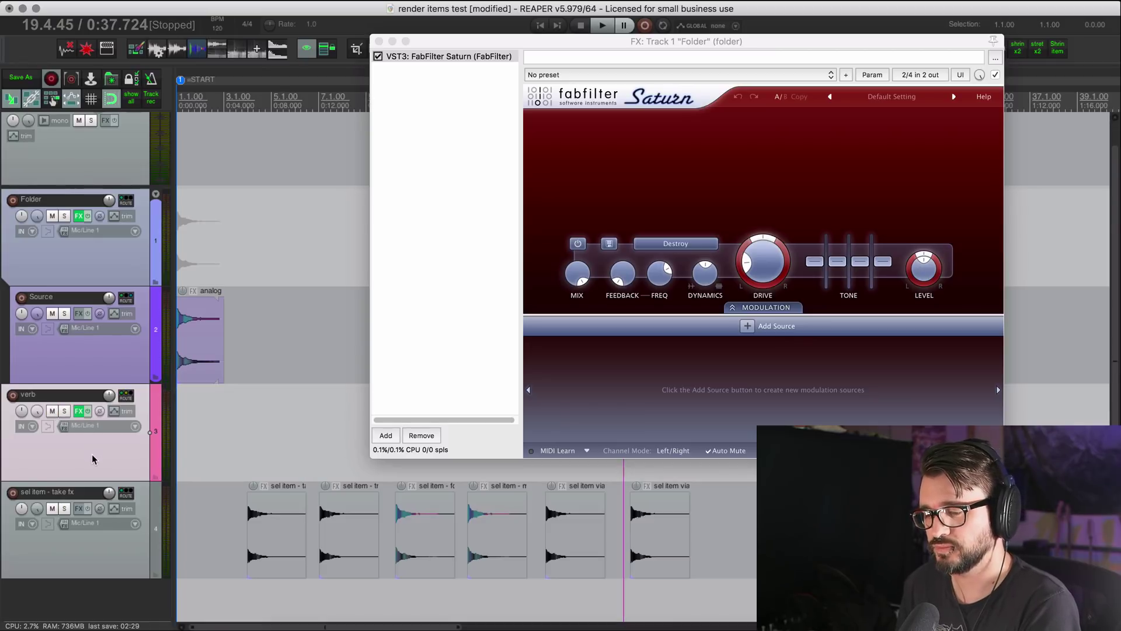
click(79, 411)
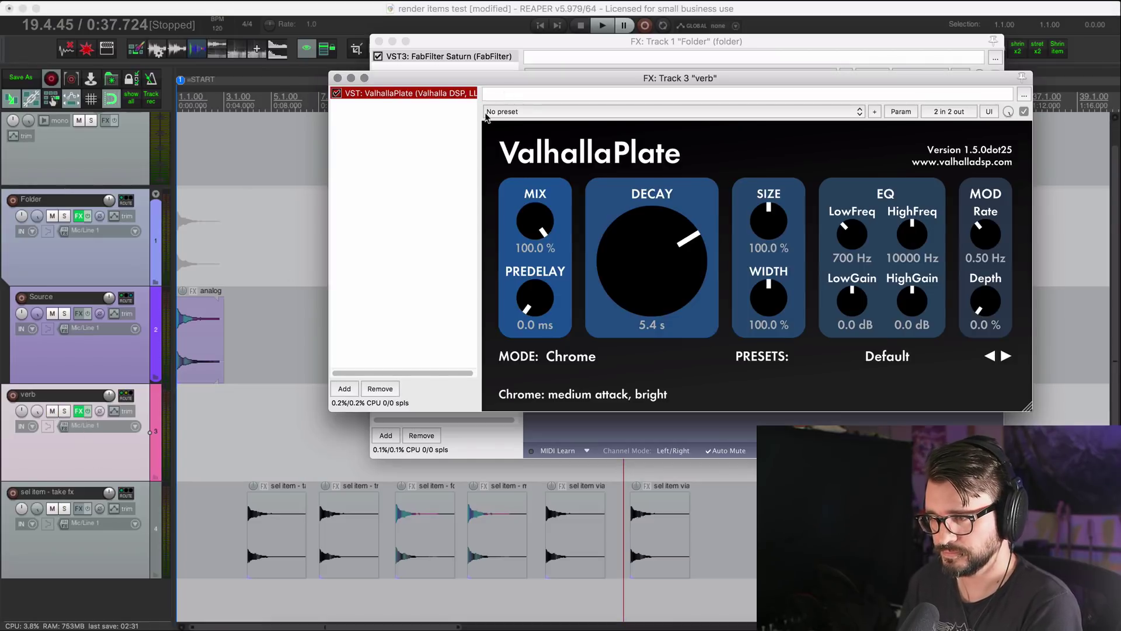
drag(505, 82, 618, 136)
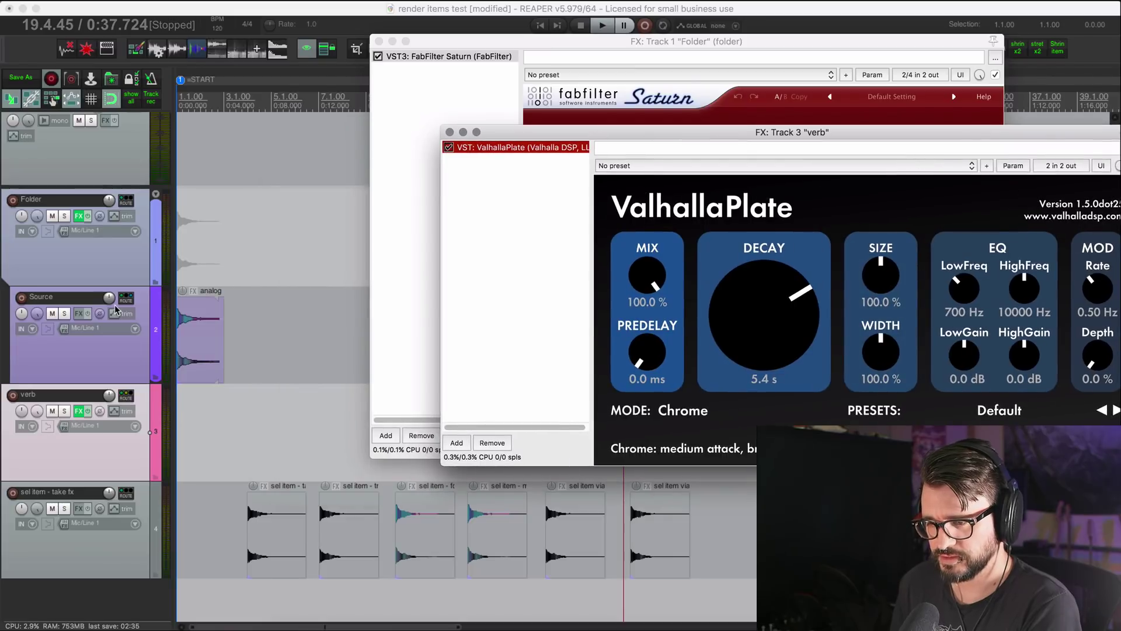
Bypass the Folder track's Saturn and close the Saturn window.
click(87, 218)
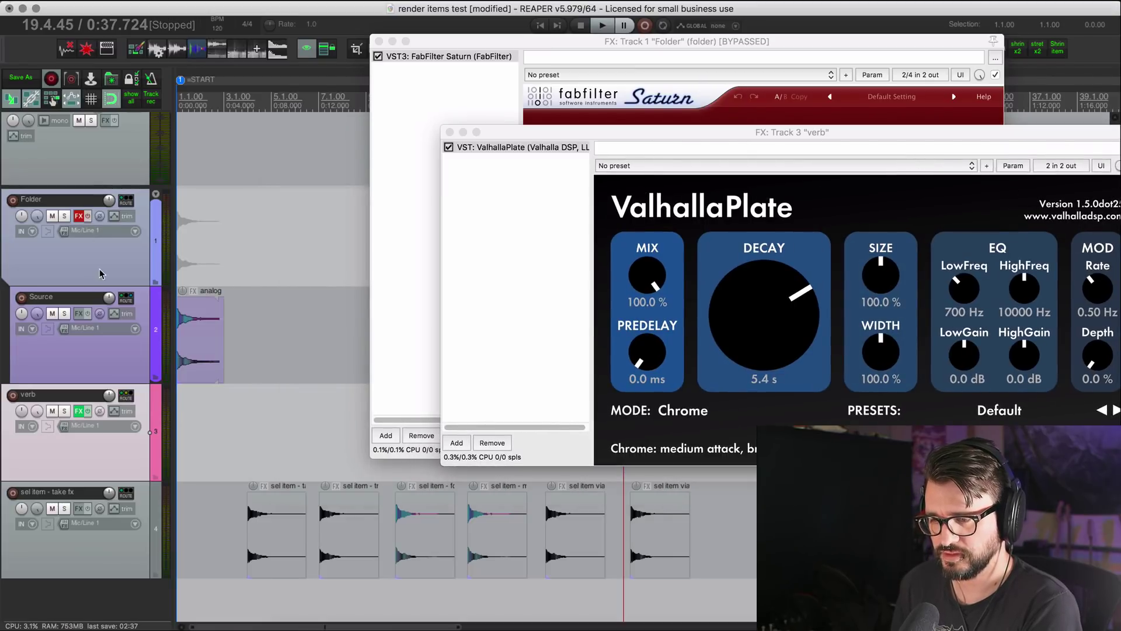
click(198, 260)
key(Home)
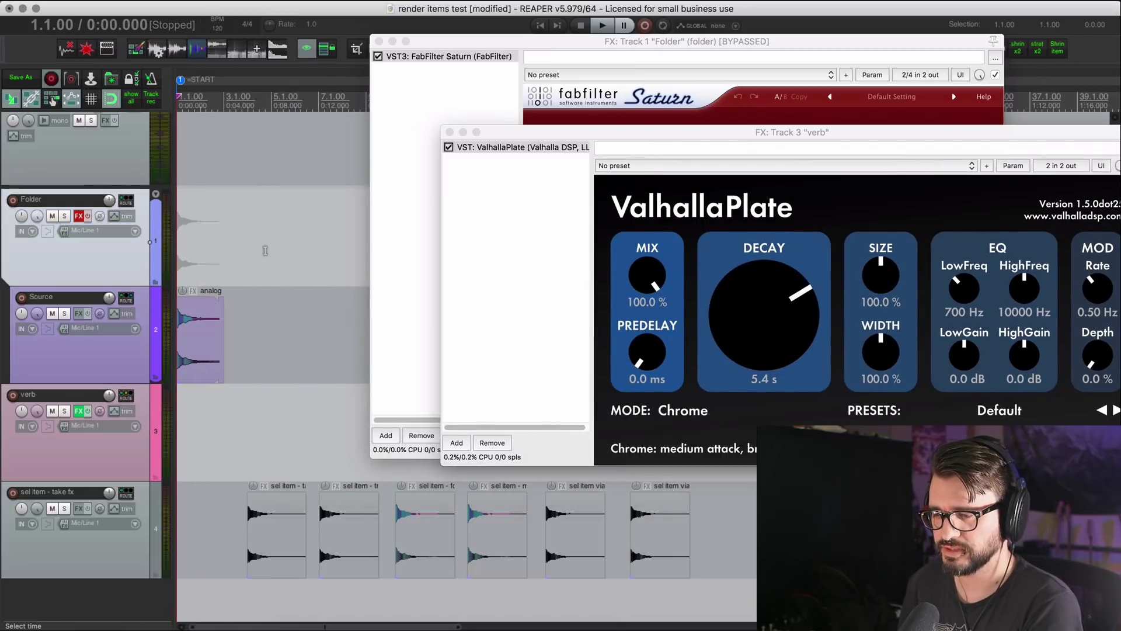
scroll(264, 251, up, 3)
click(379, 41)
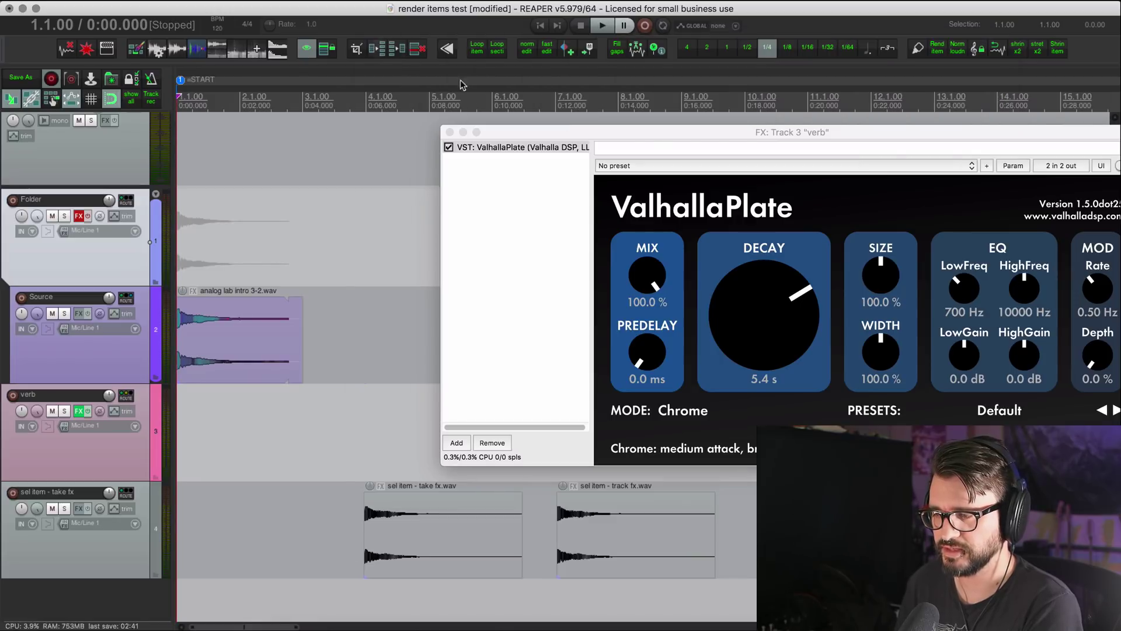
drag(643, 134, 584, 108)
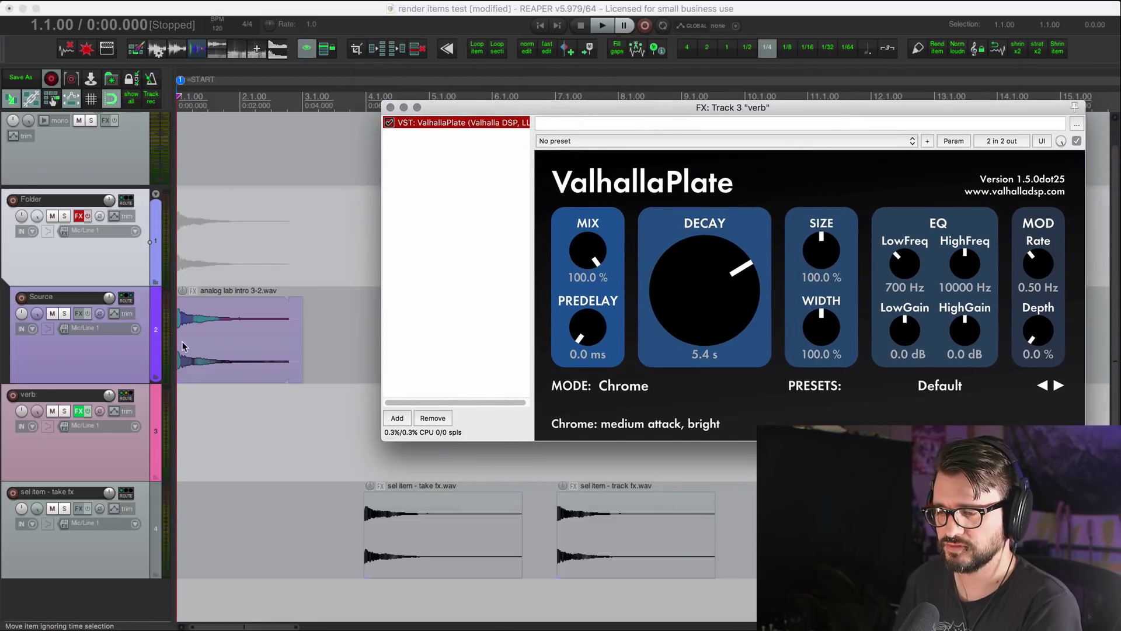
Audition the analog lab intro item with the reverb, then select the verb track.
click(199, 332)
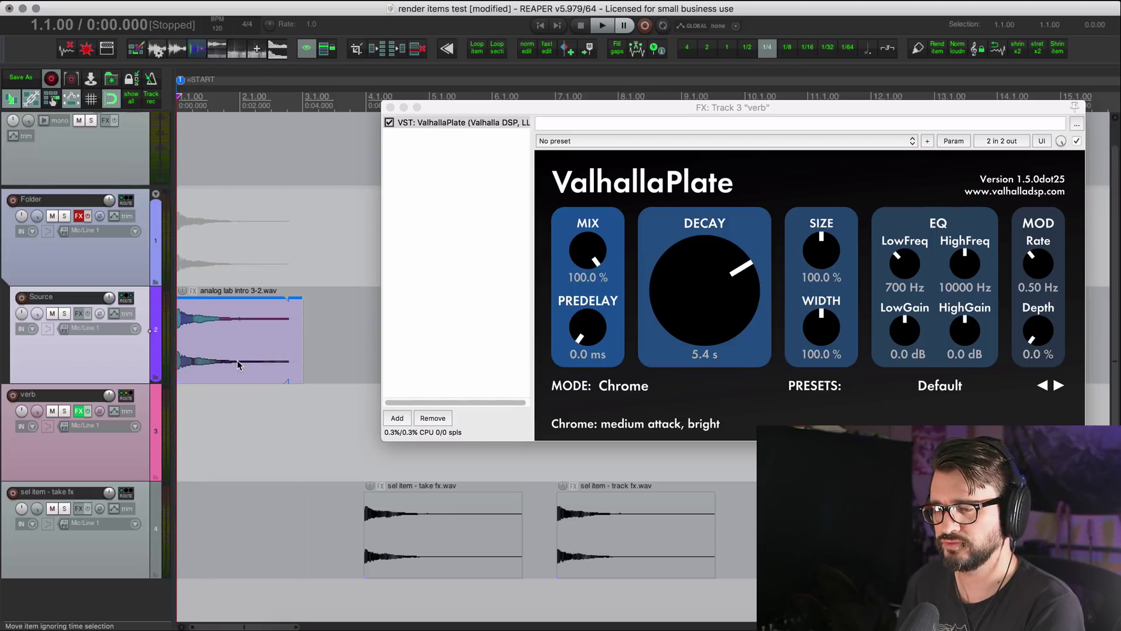
key(space)
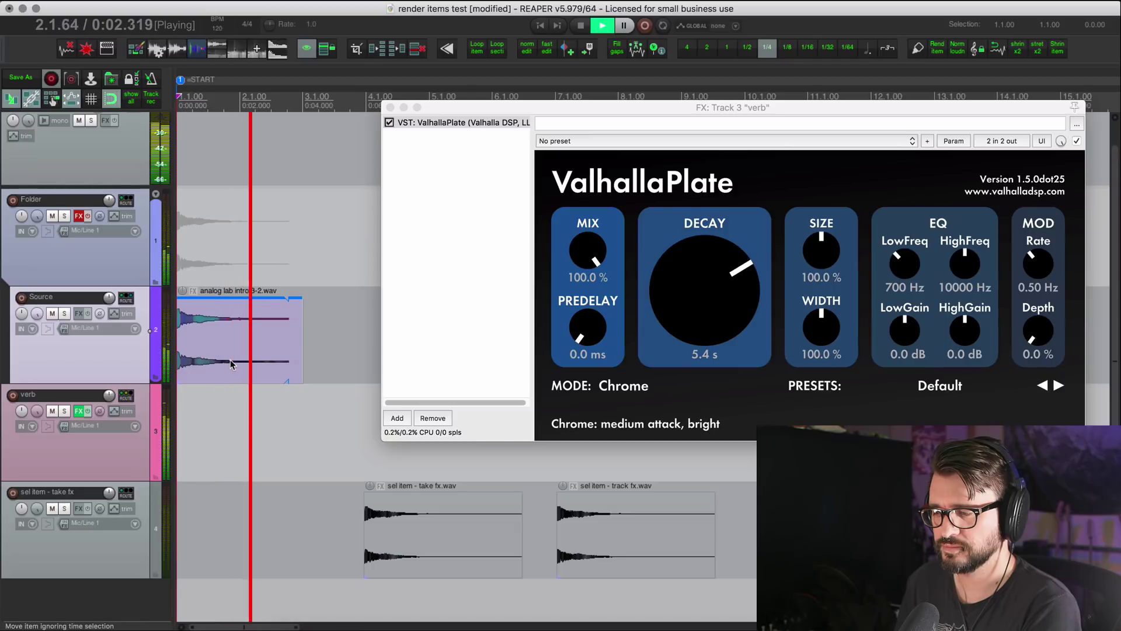
key(space)
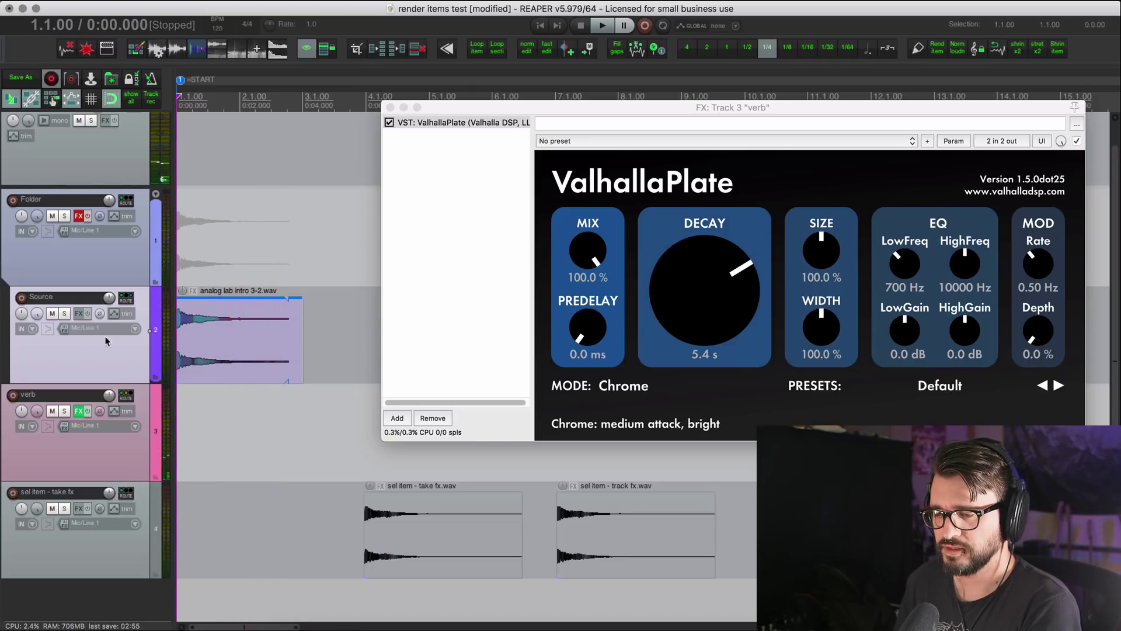
click(83, 445)
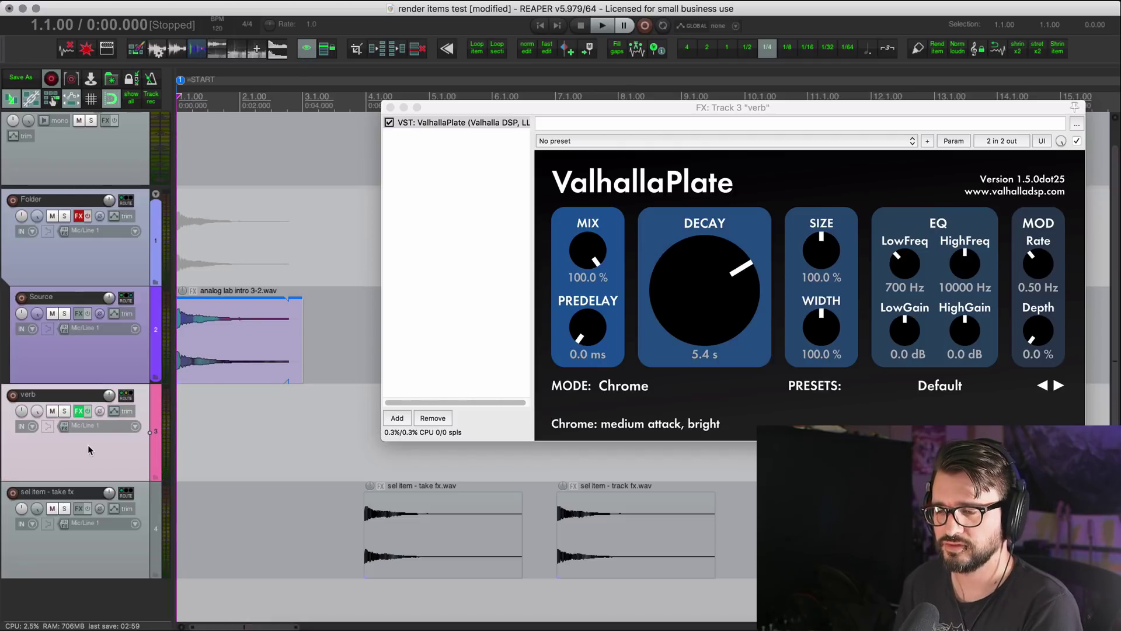
Render the analog lab intro item as selected media items, named 'sel item - send fx'.
click(200, 370)
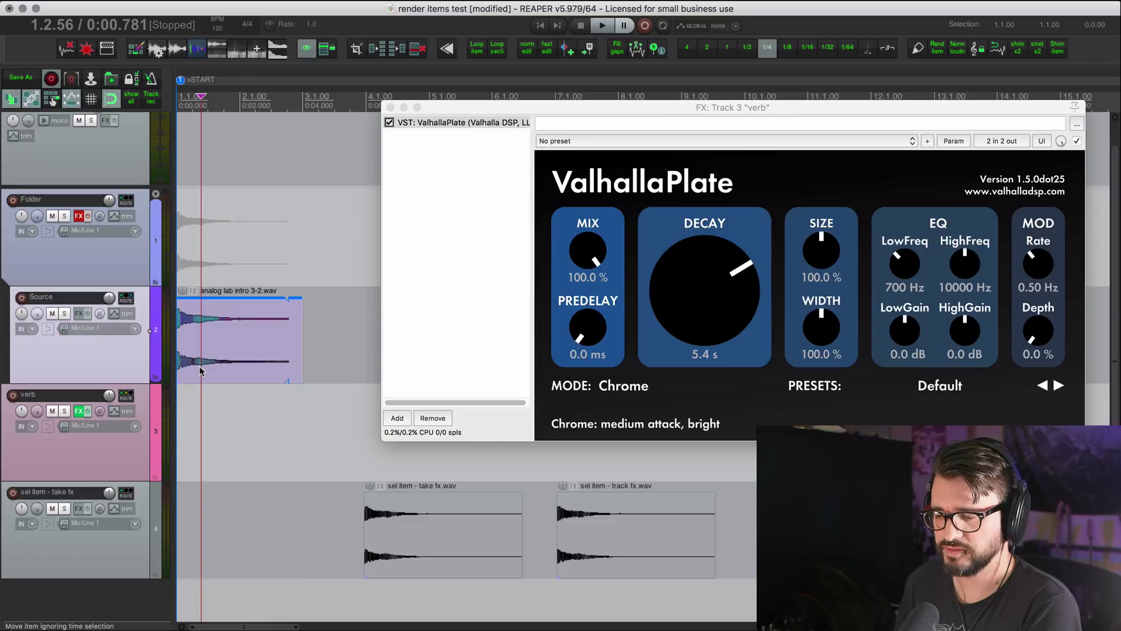
key(super+alt+r)
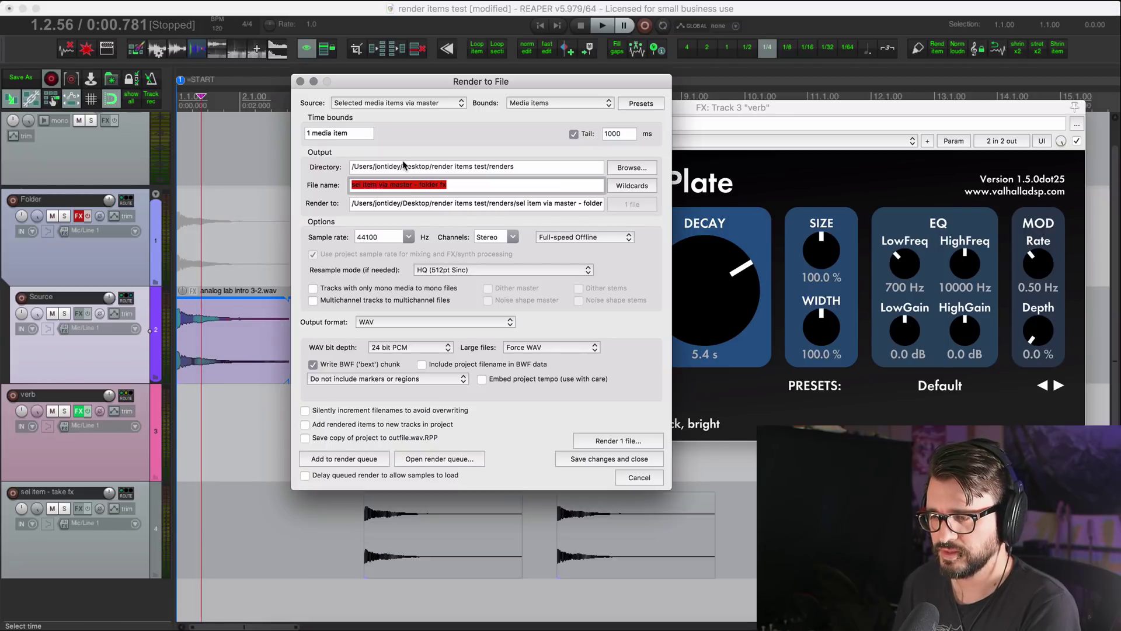
click(394, 103)
click(386, 89)
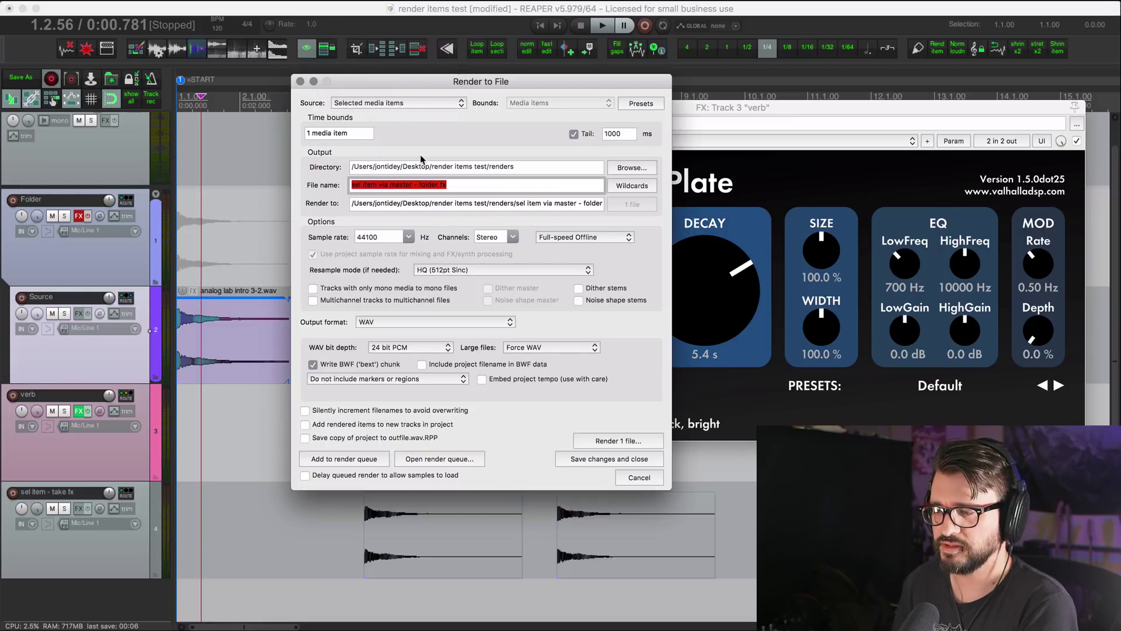
drag(418, 186, 372, 185)
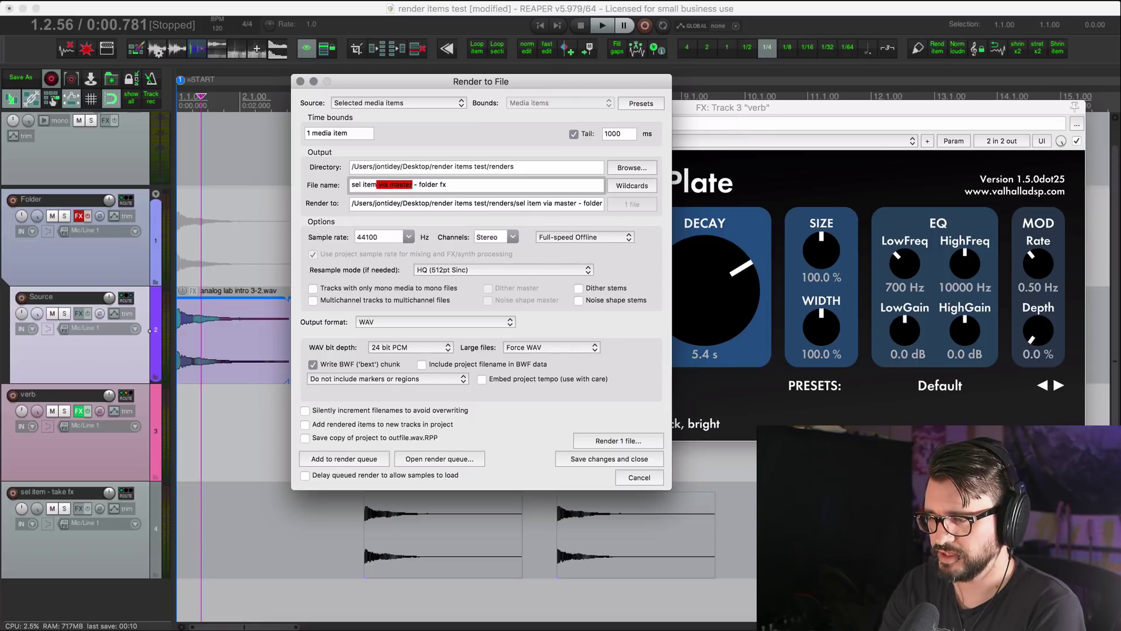
key(BackSpace)
text(m)
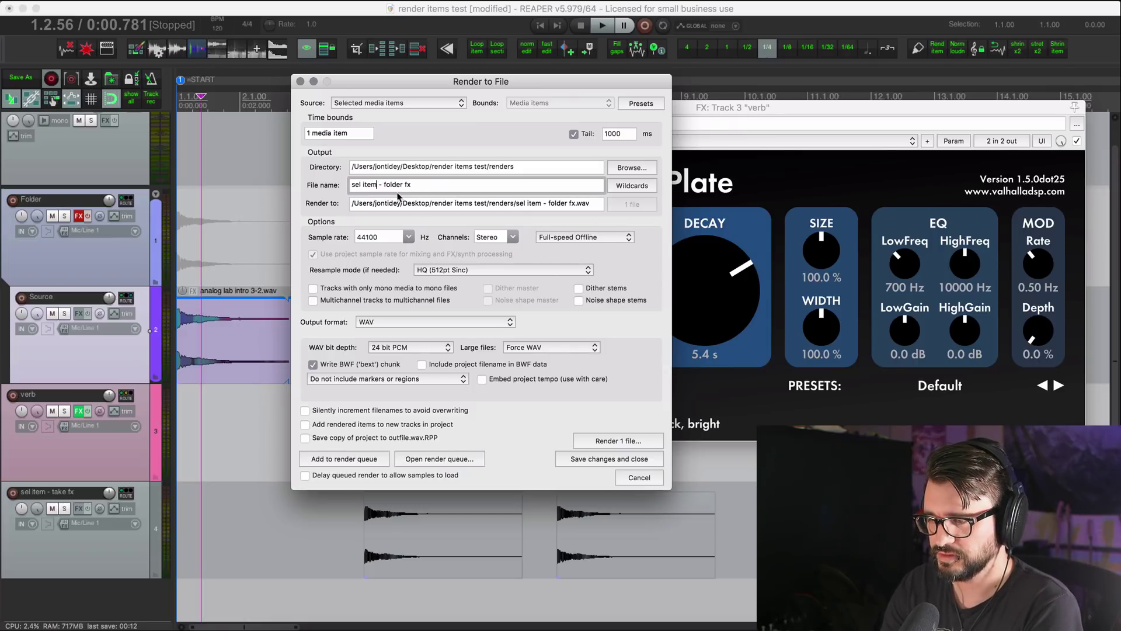
click(403, 185)
key(BackSpace)
key(BackSpace)
key(BackSpace)
key(BackSpace)
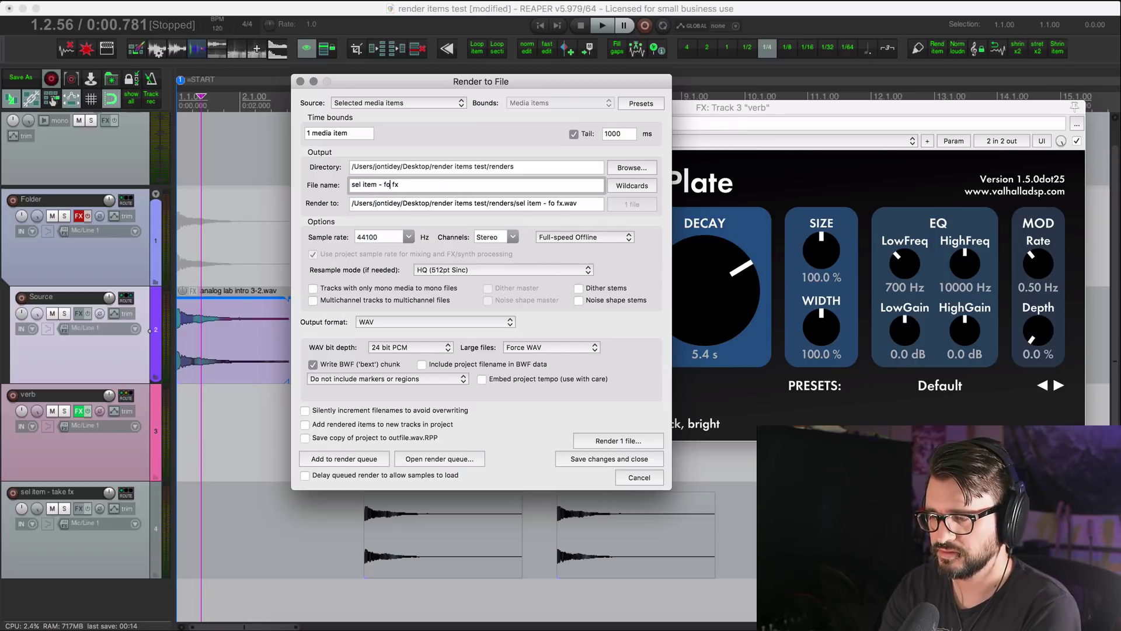
text(send)
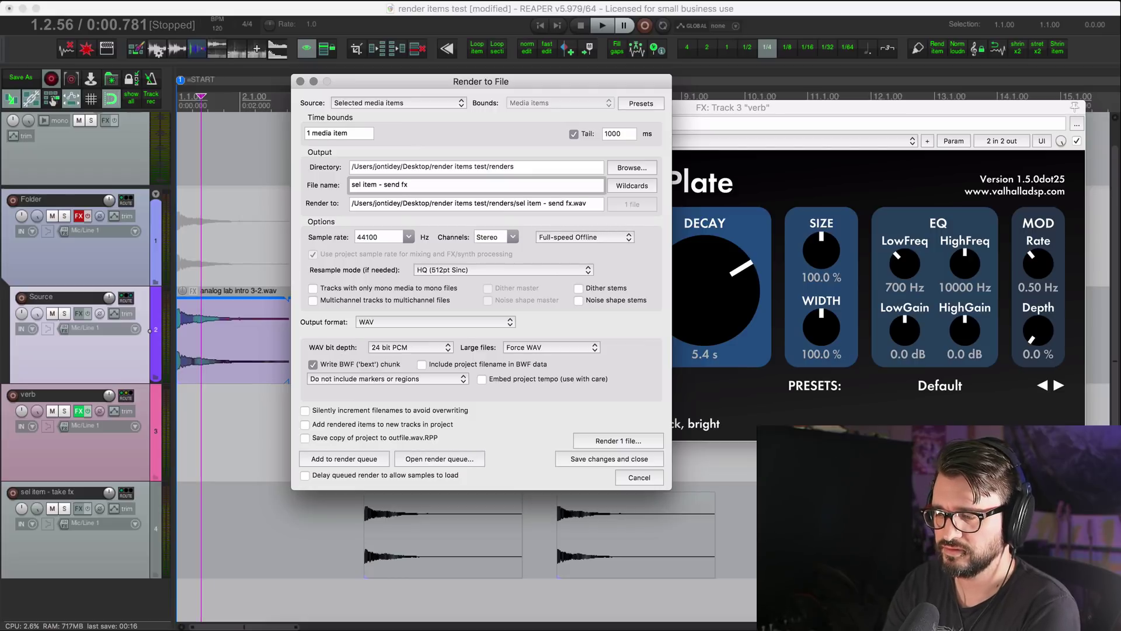
click(627, 442)
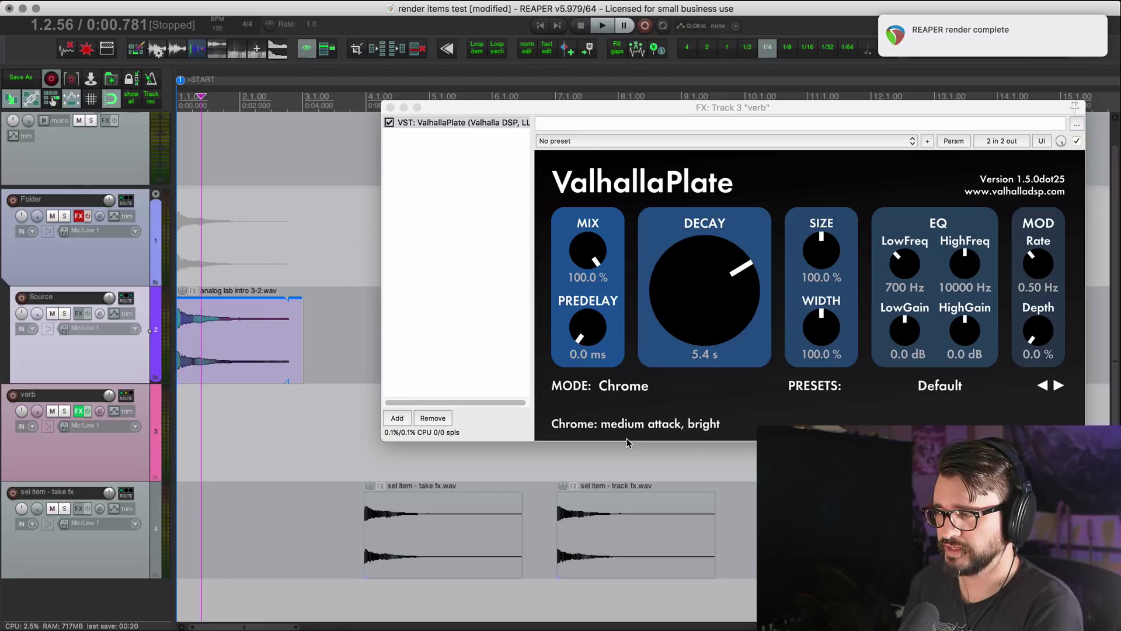
Import the send fx render onto the comparison track, play it, and select the Source track.
scroll(281, 444, down, 5)
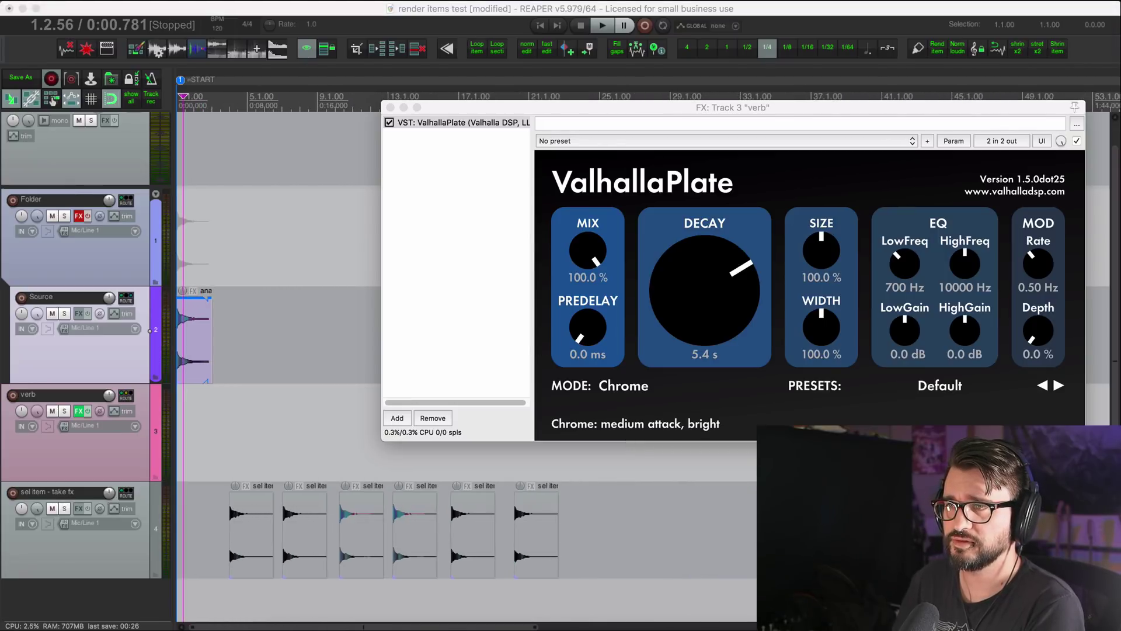
drag(894, 629, 591, 554)
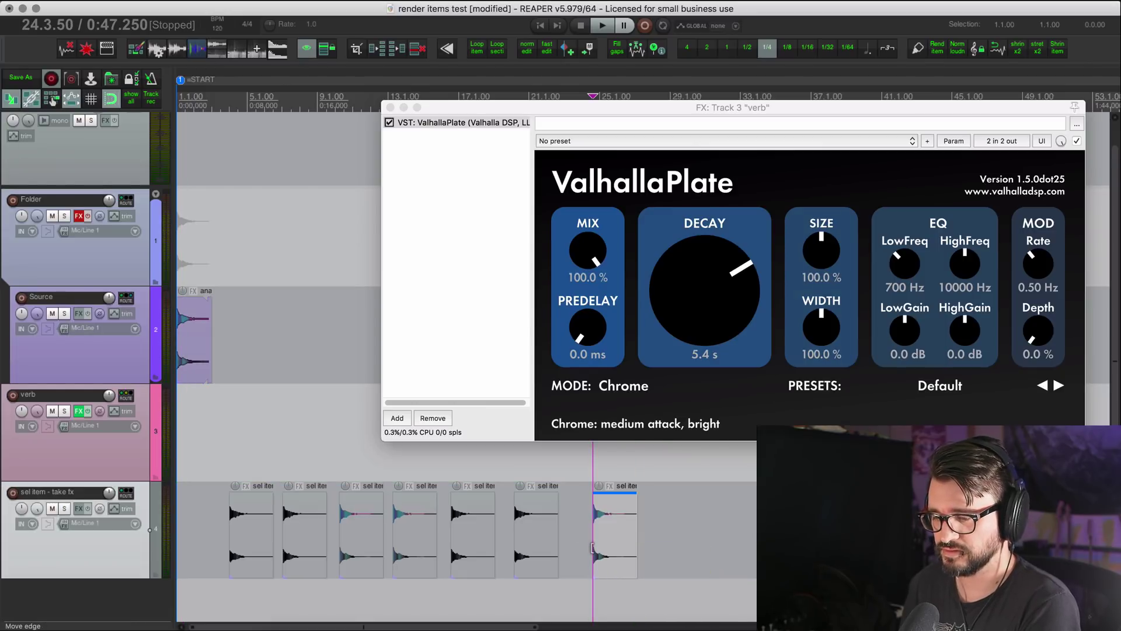
key(space)
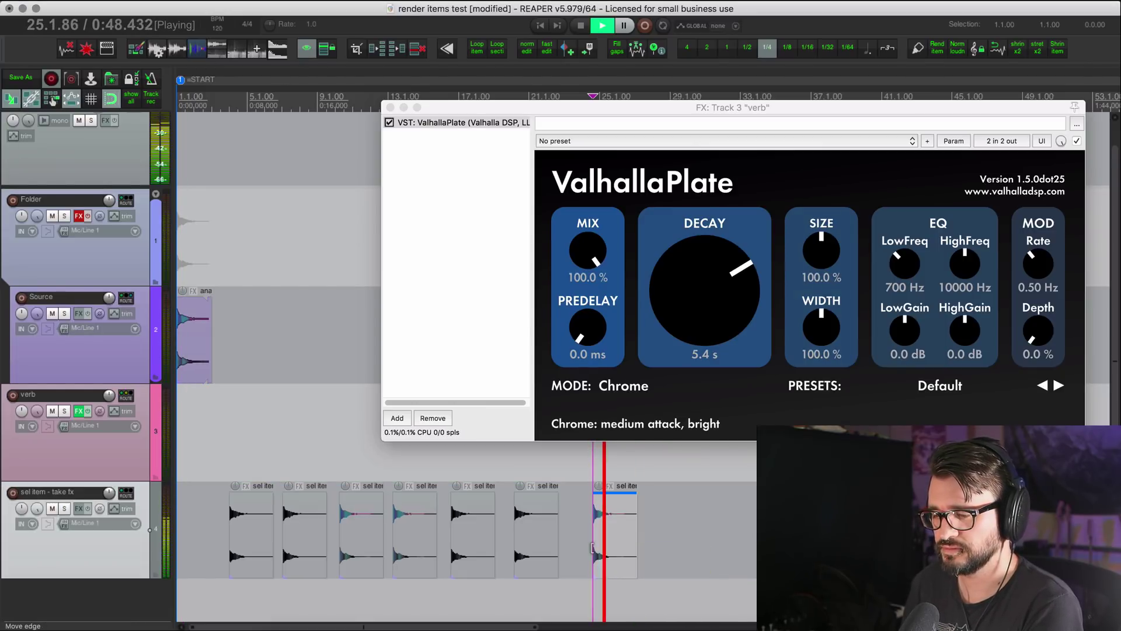
key(space)
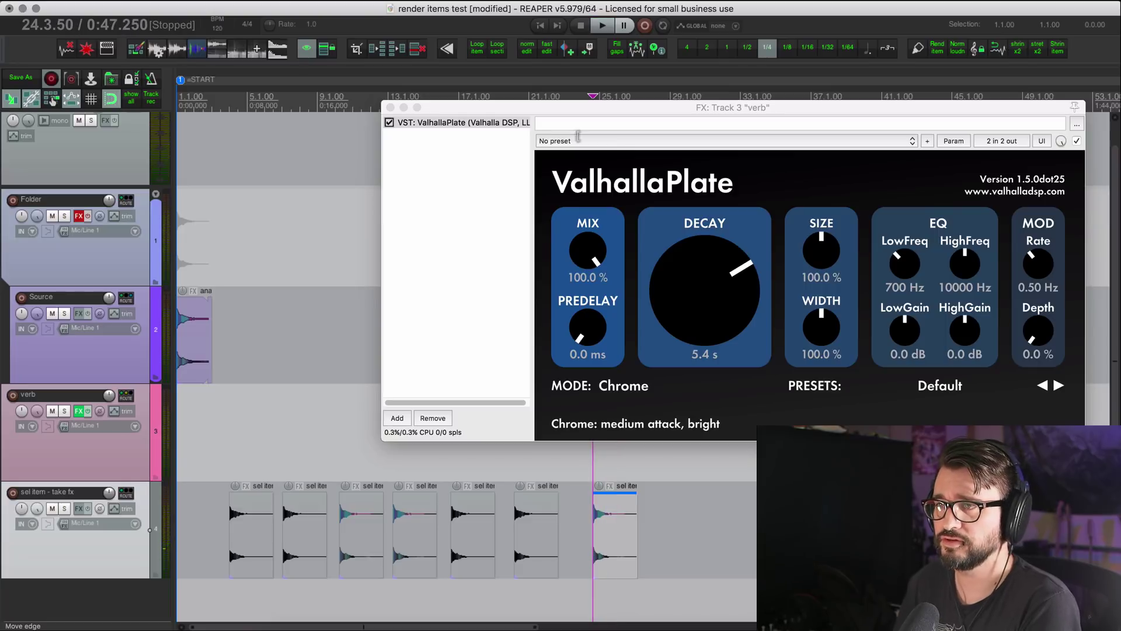
click(112, 370)
Set the render source to selected media items via master and insert 'via master' into the file name.
click(72, 80)
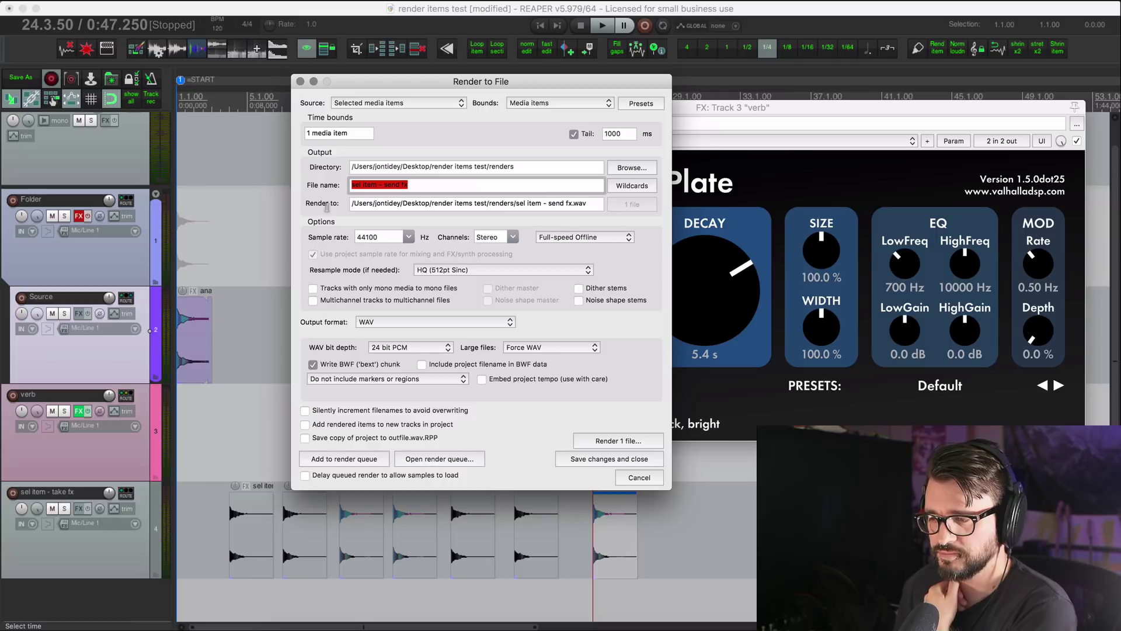
click(373, 103)
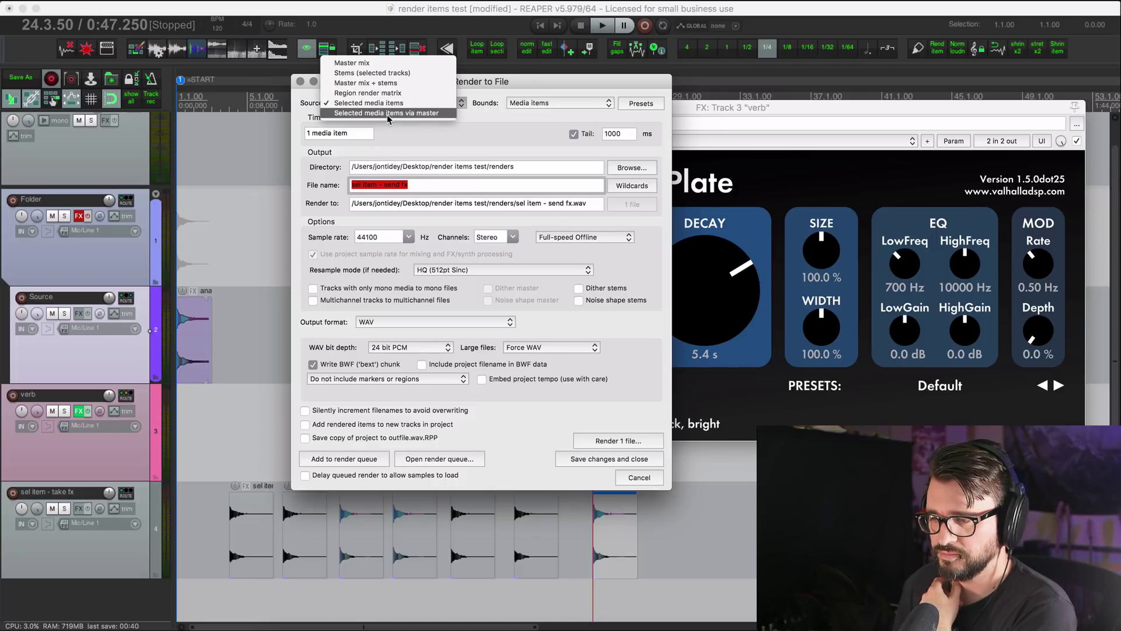
click(388, 114)
click(196, 343)
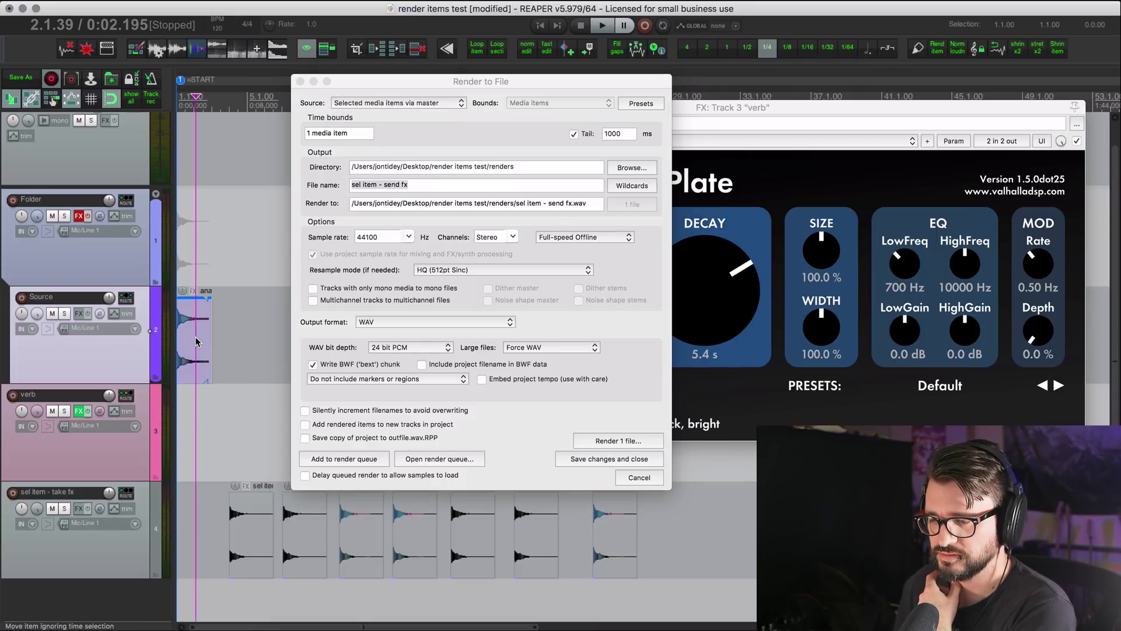
click(384, 186)
click(381, 186)
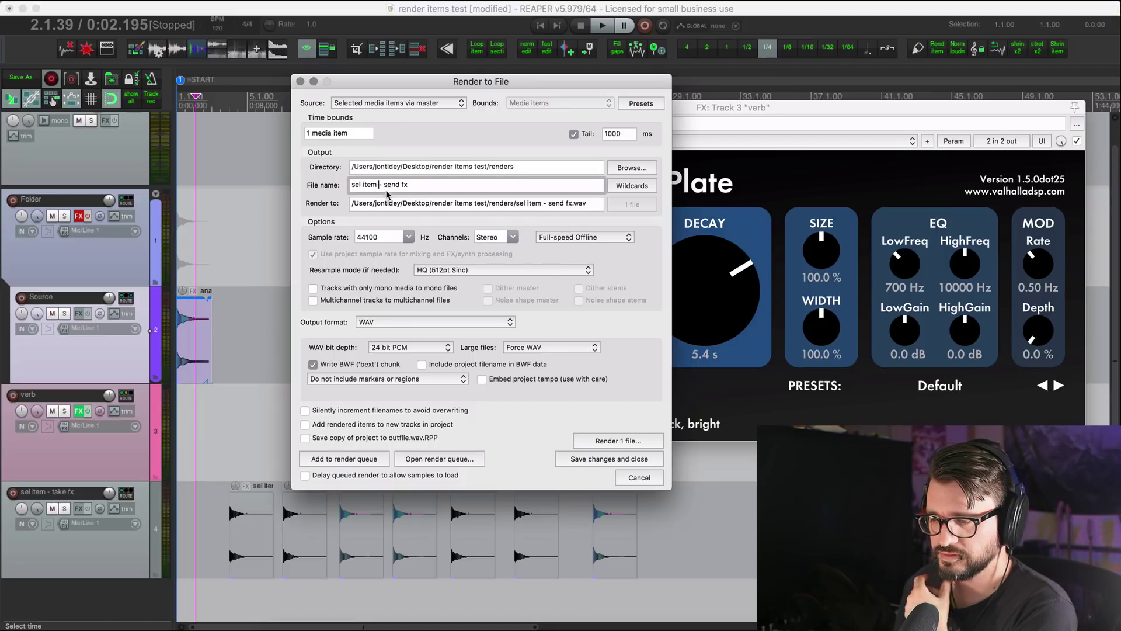
text(via )
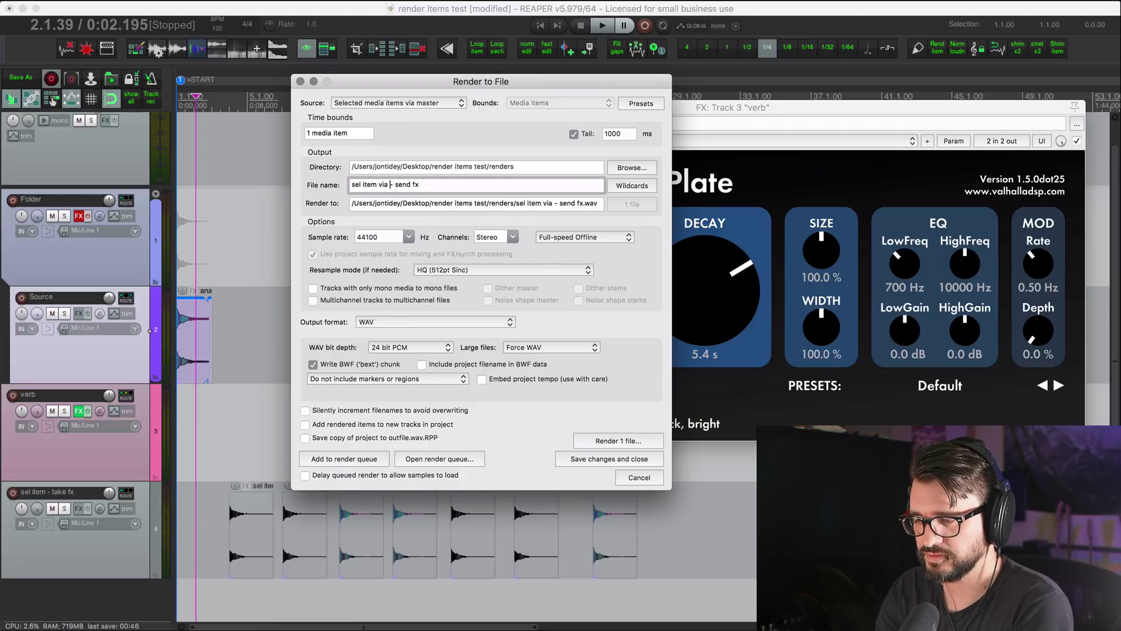
text(master)
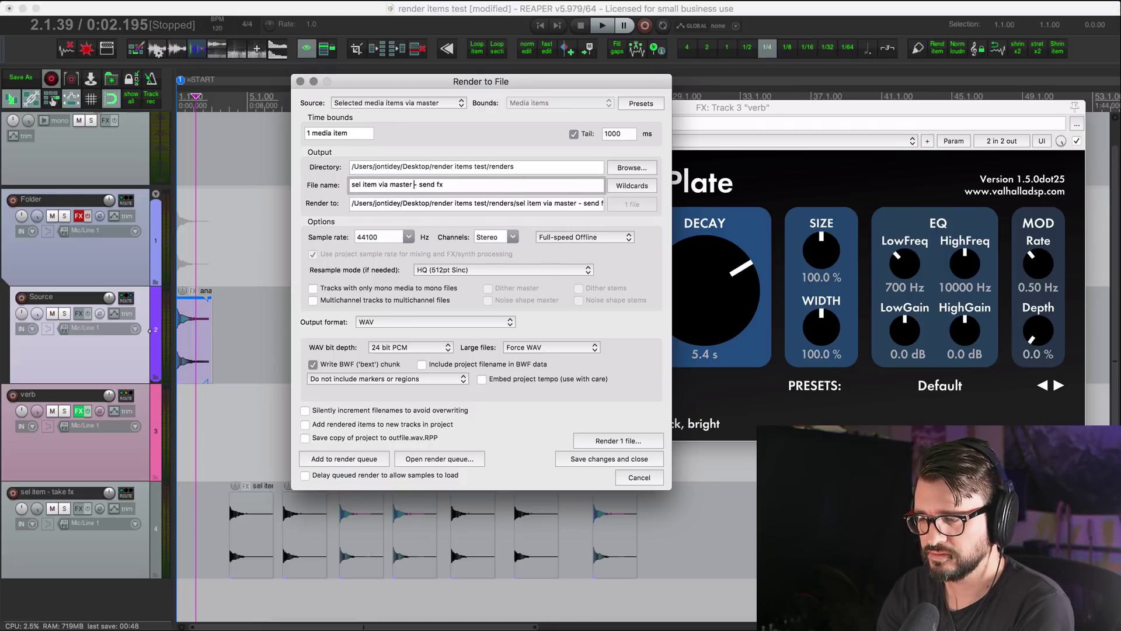
Render 'sel item via master - send fx', add it to the comparison track, and play it.
click(626, 440)
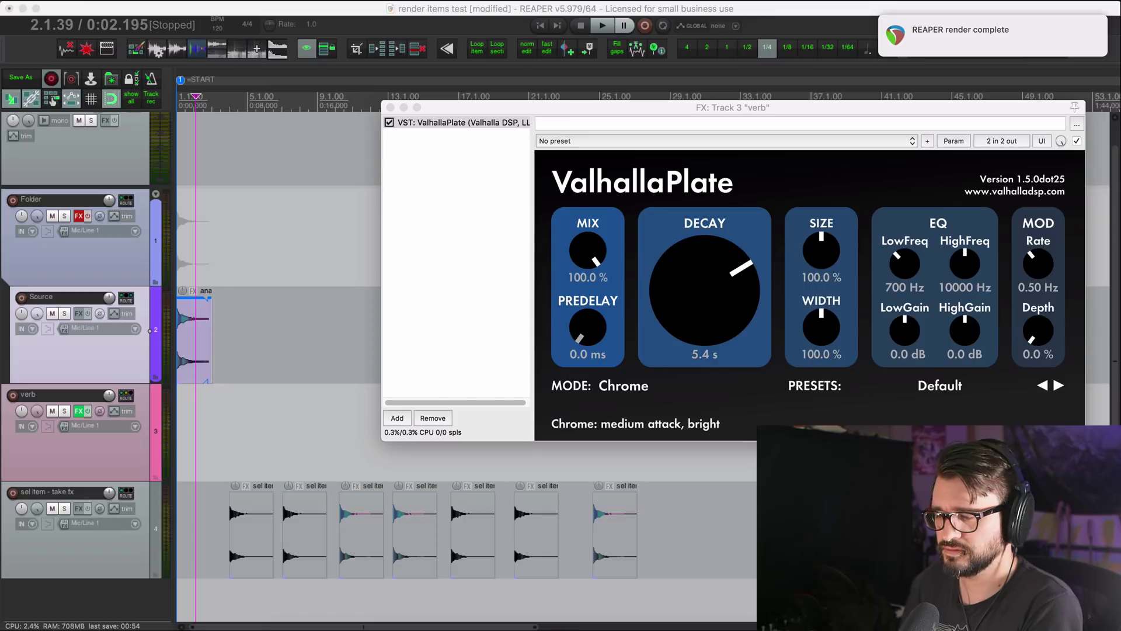
drag(759, 529, 672, 528)
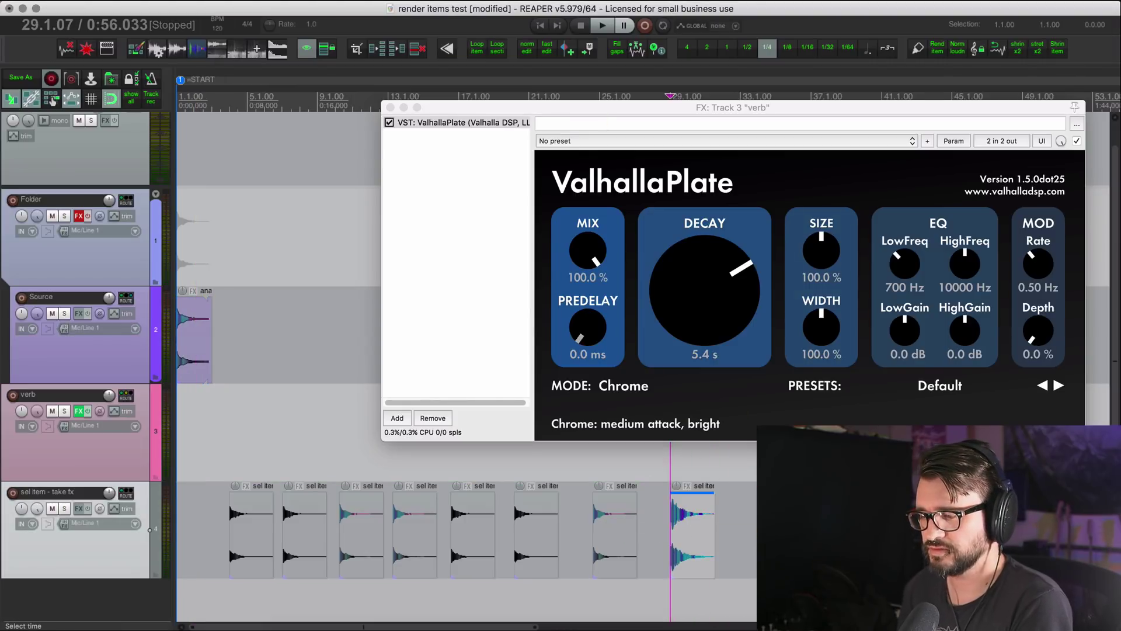
key(space)
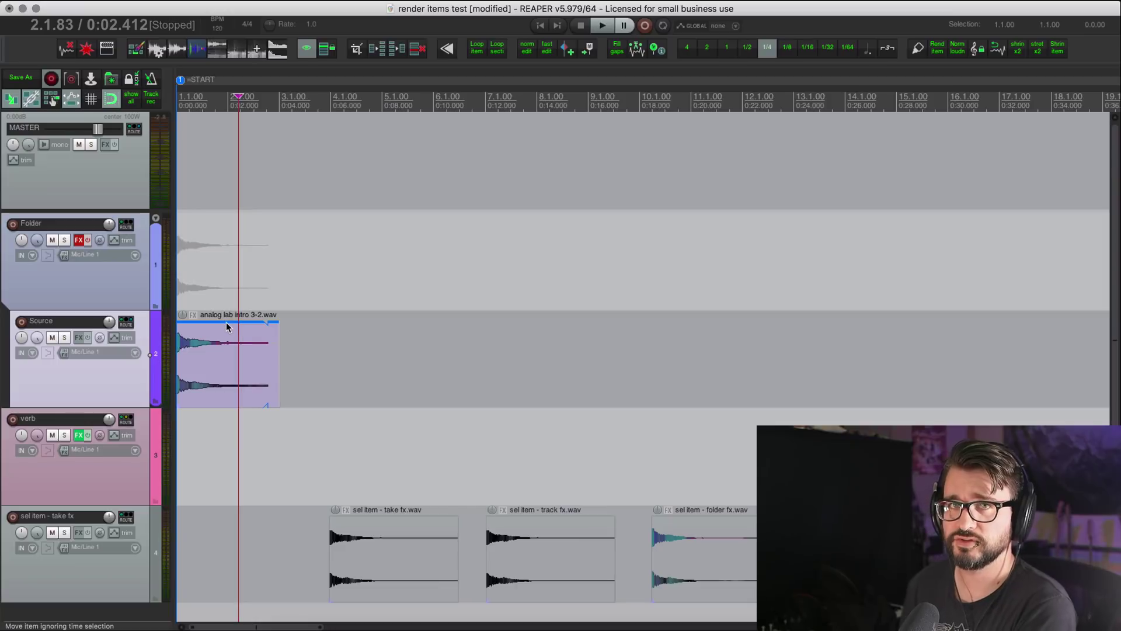
Create a region spanning the source item and solo the Folder track.
click(230, 365)
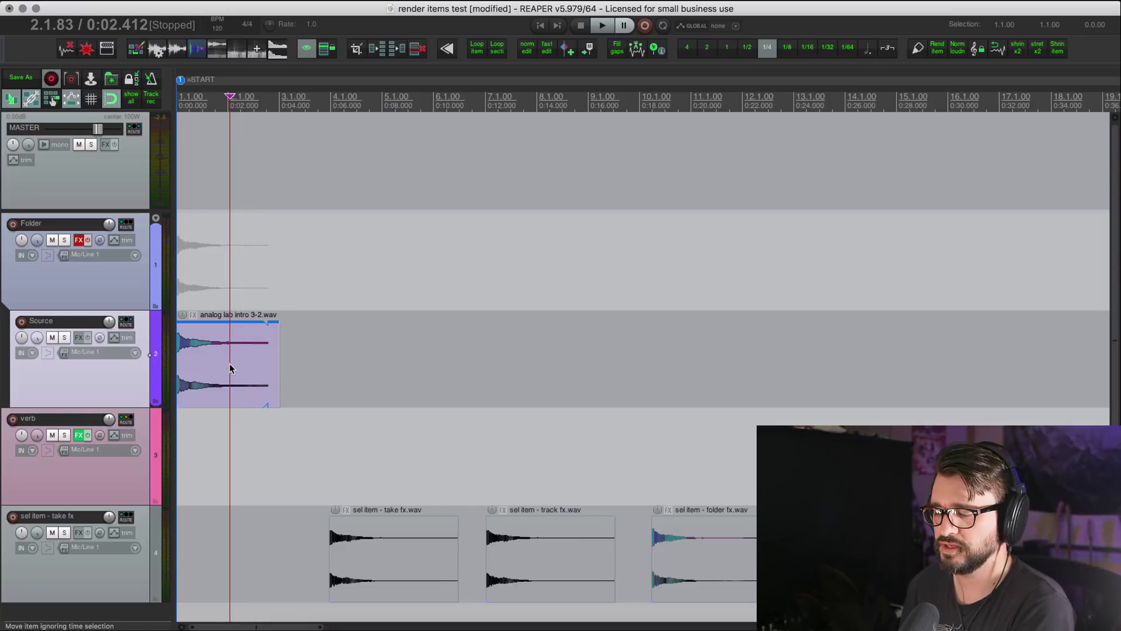
key(shift+t)
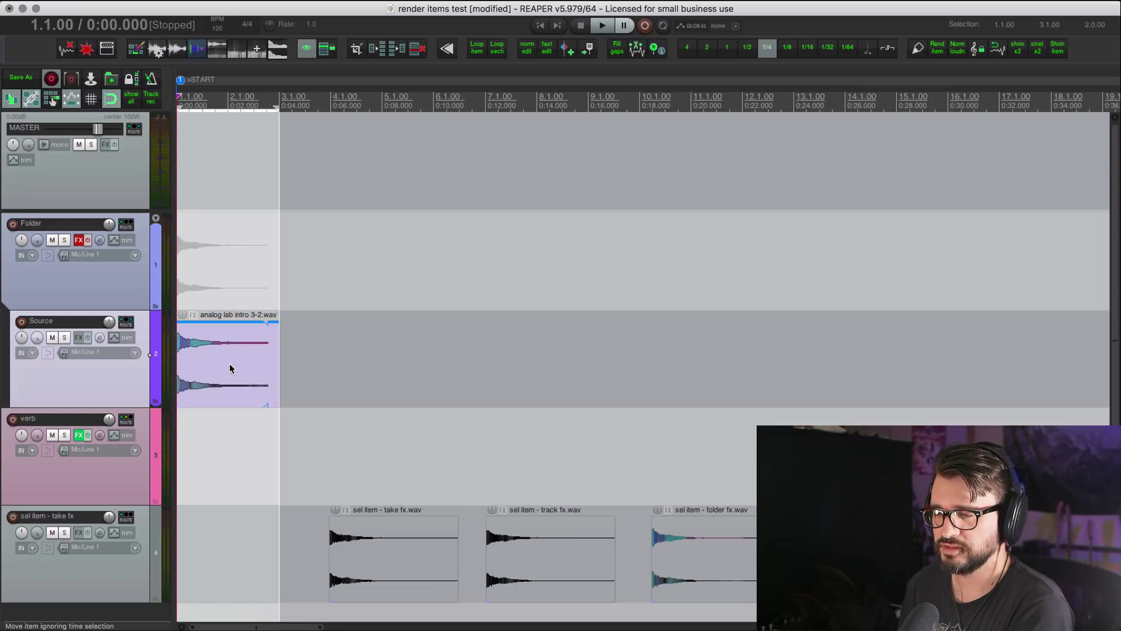
key(shift+r)
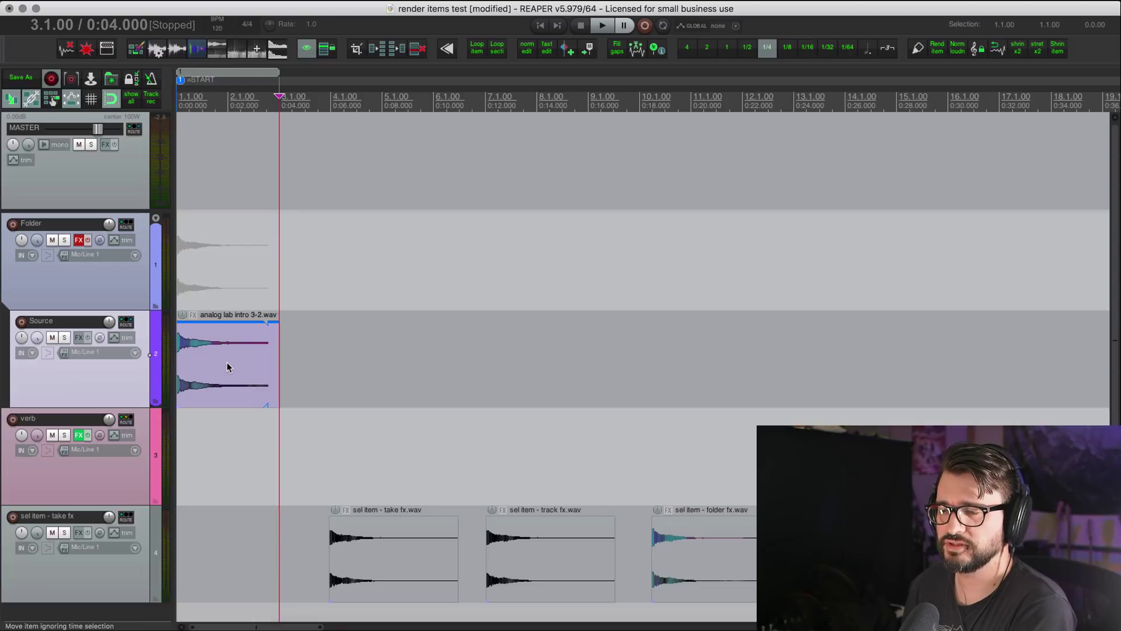
click(65, 242)
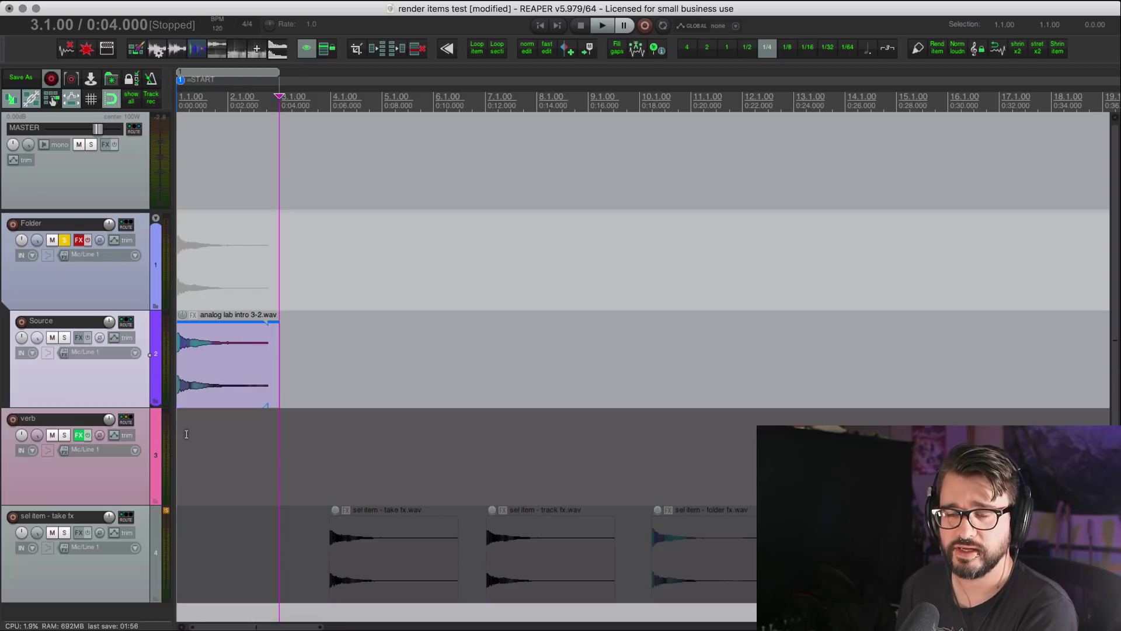
Render the region through the region render matrix, bounded to selected regions.
click(91, 79)
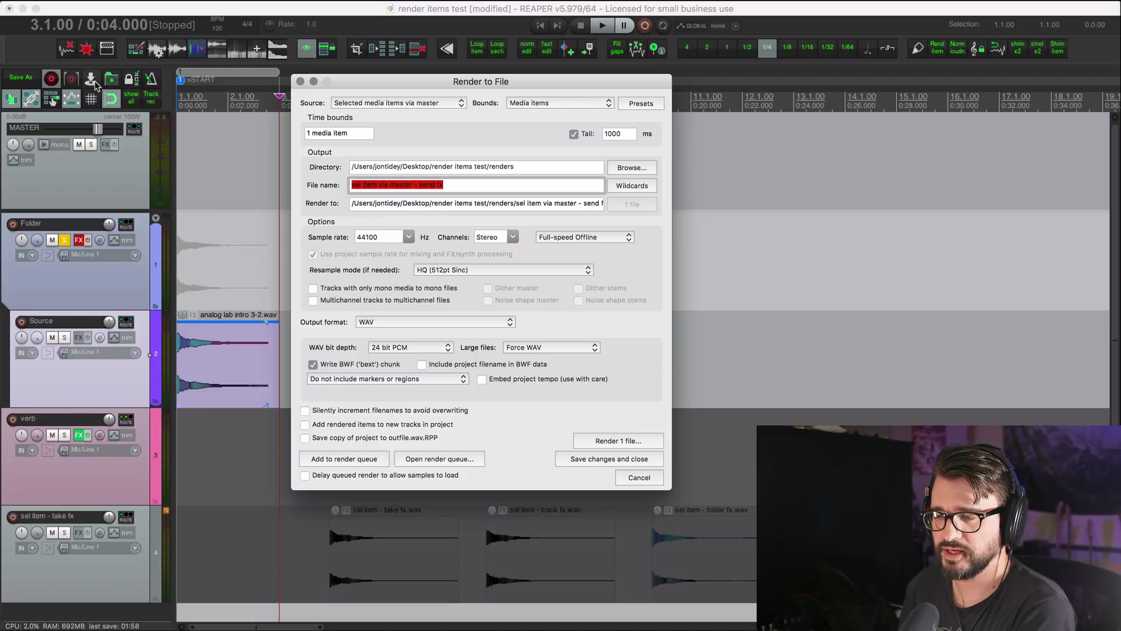
click(381, 104)
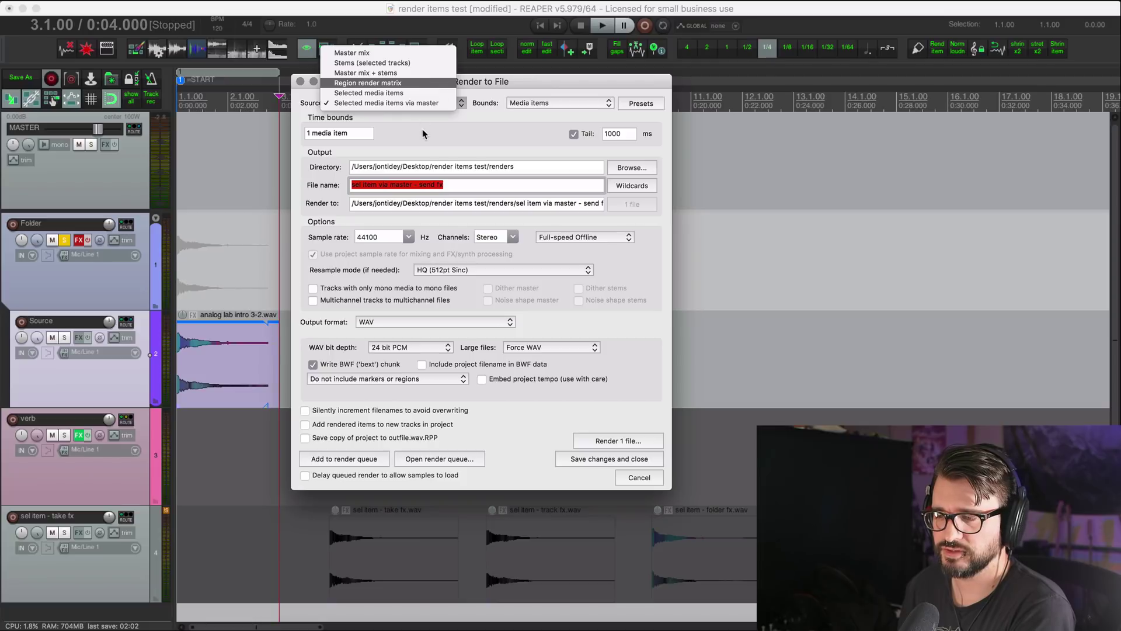
click(379, 83)
click(540, 107)
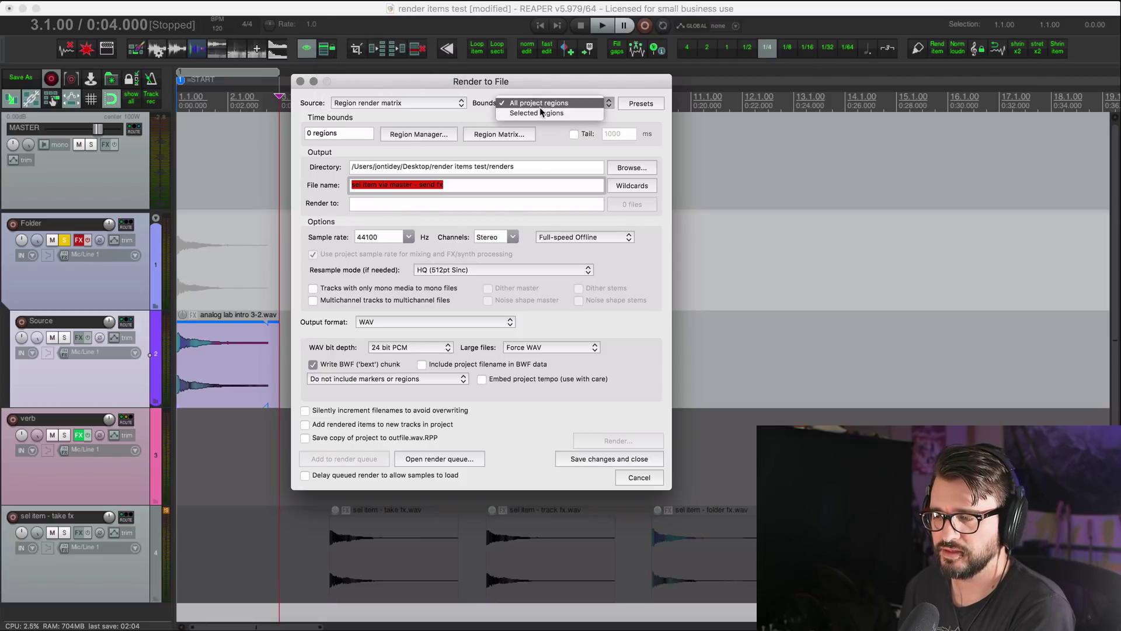
click(541, 113)
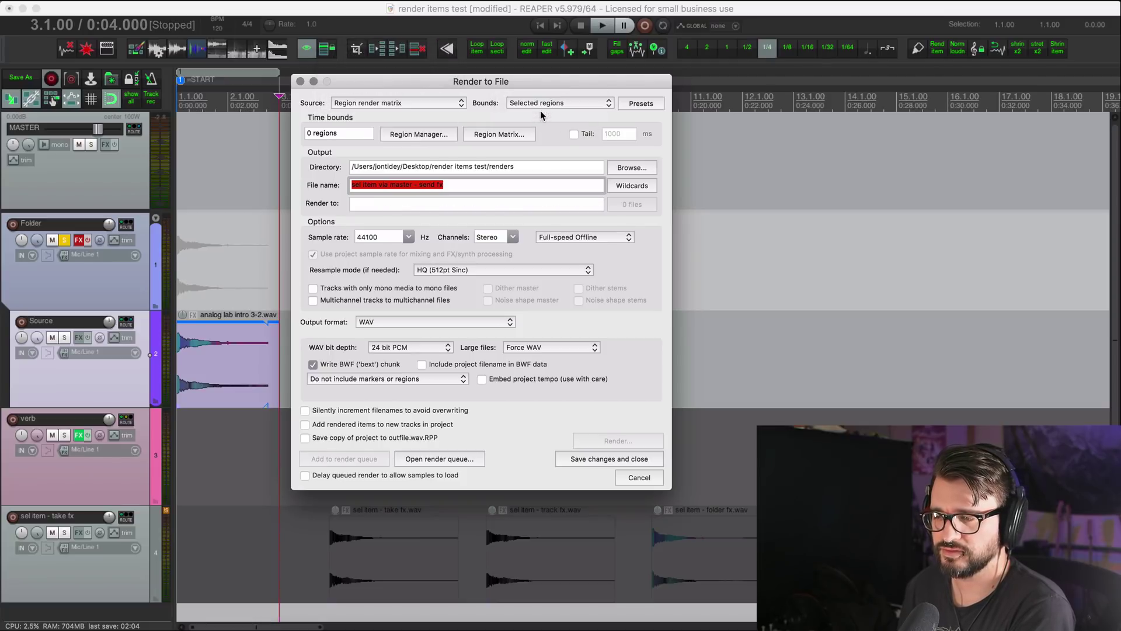
click(480, 134)
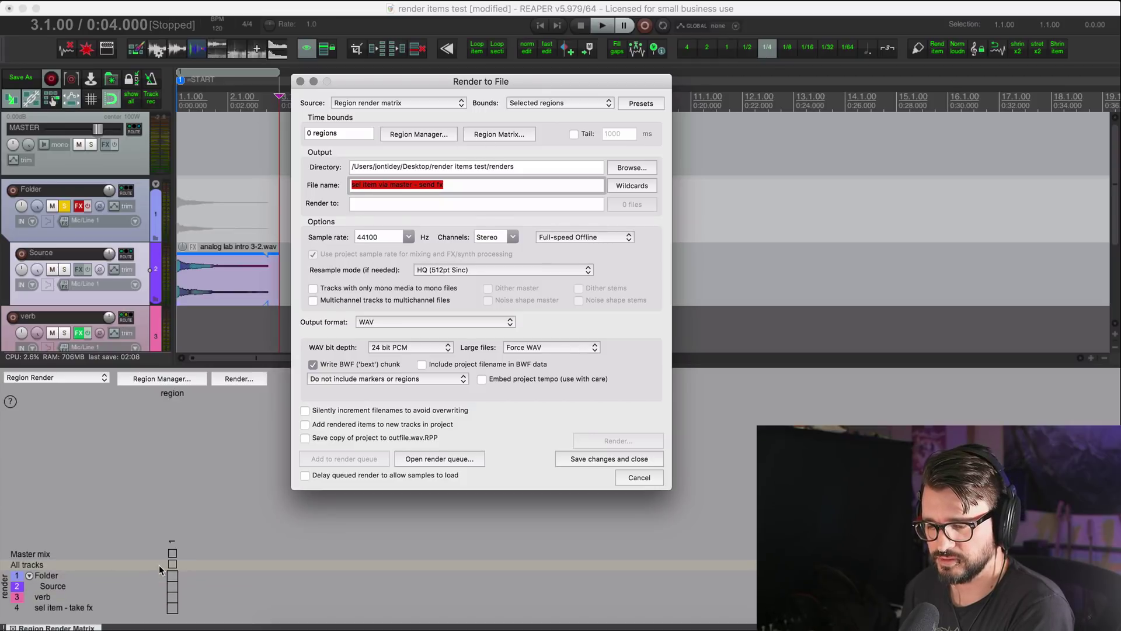
click(171, 554)
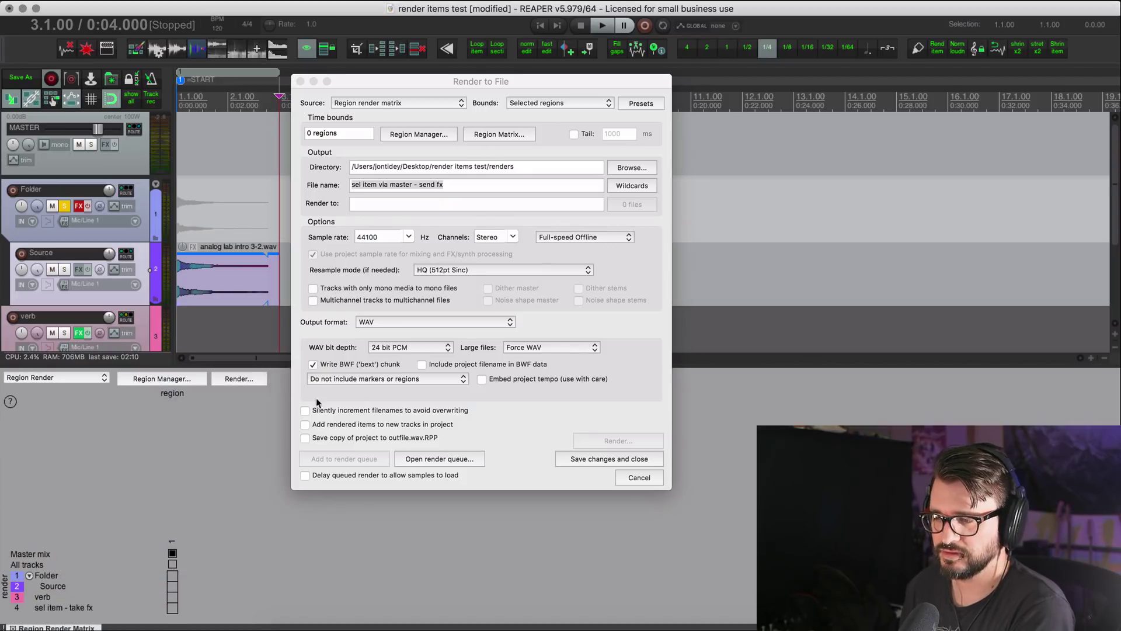
Switch the source back to selected media items via master, then close the matrix and render settings.
drag(415, 82, 448, 67)
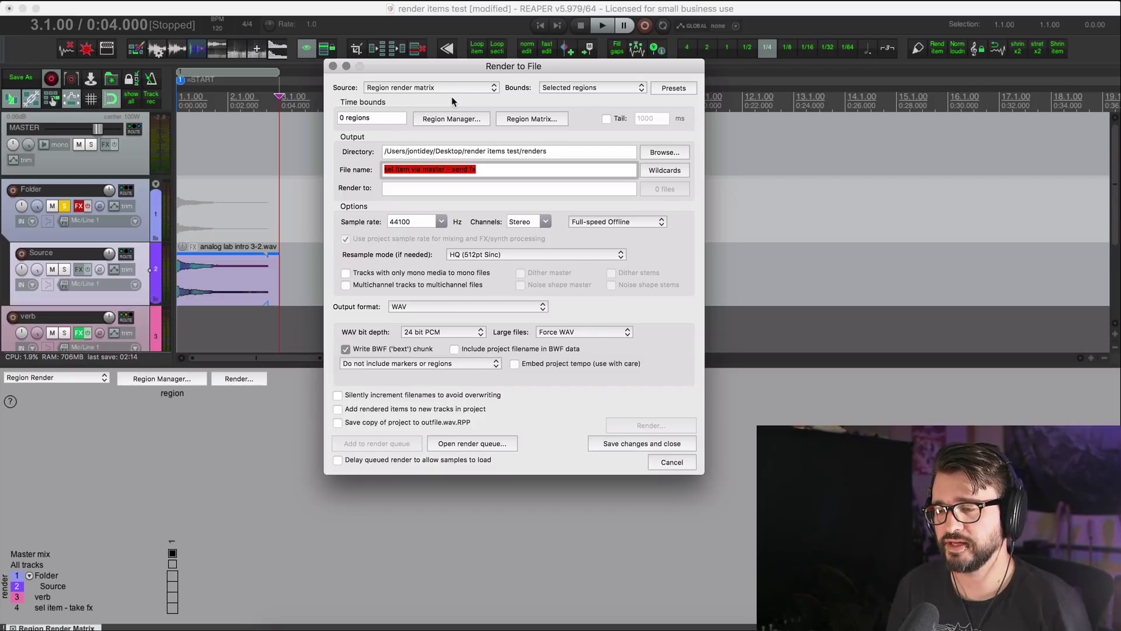
click(432, 88)
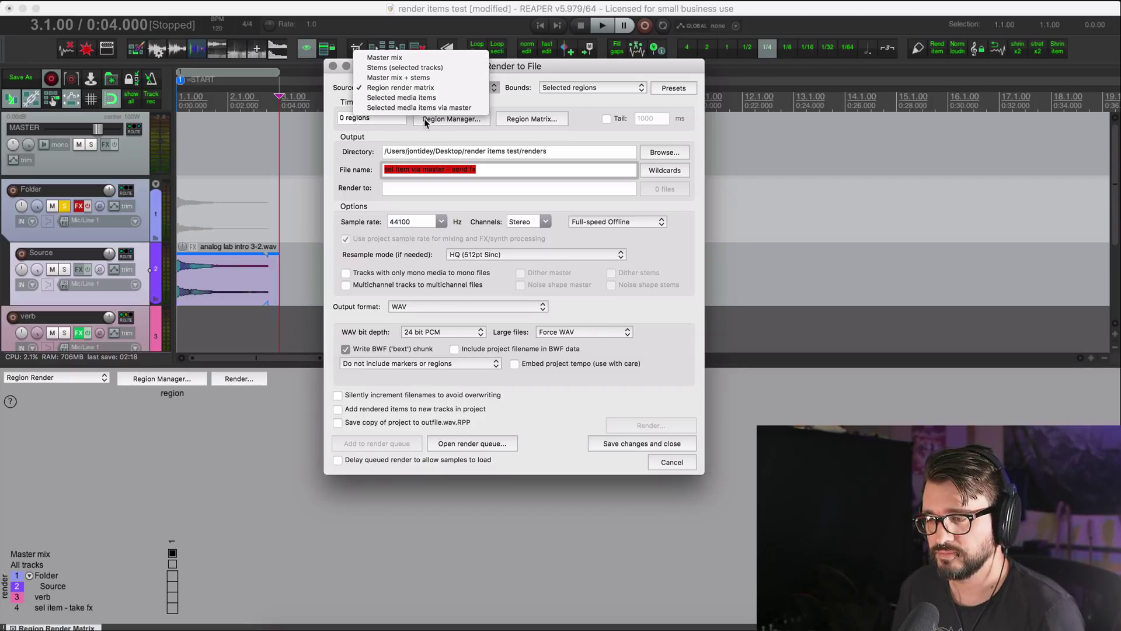
click(431, 111)
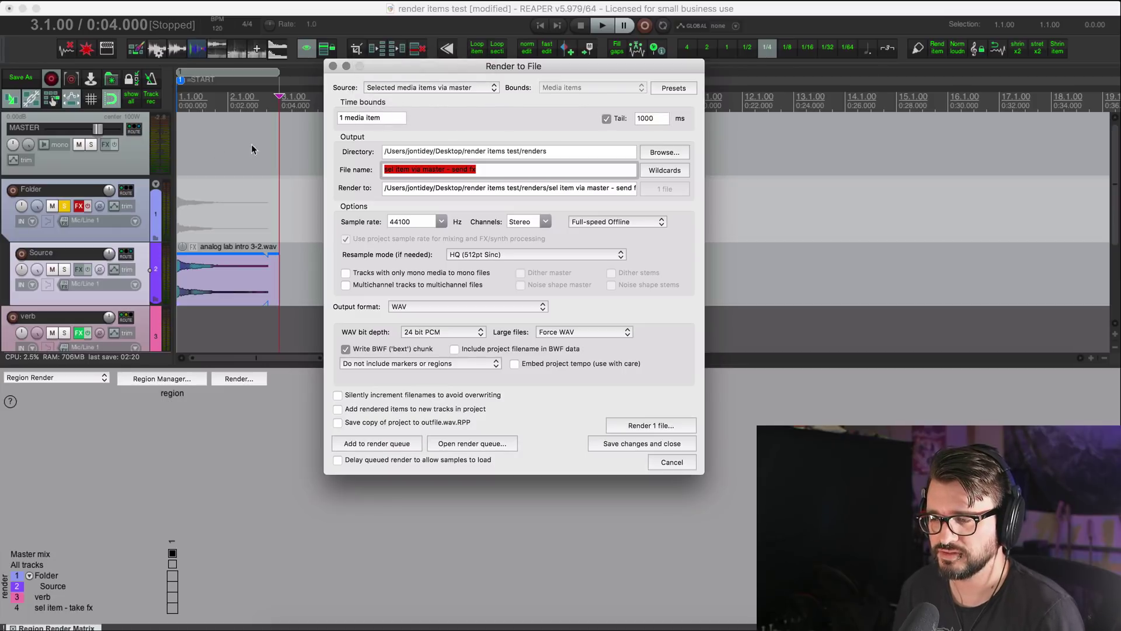
click(14, 627)
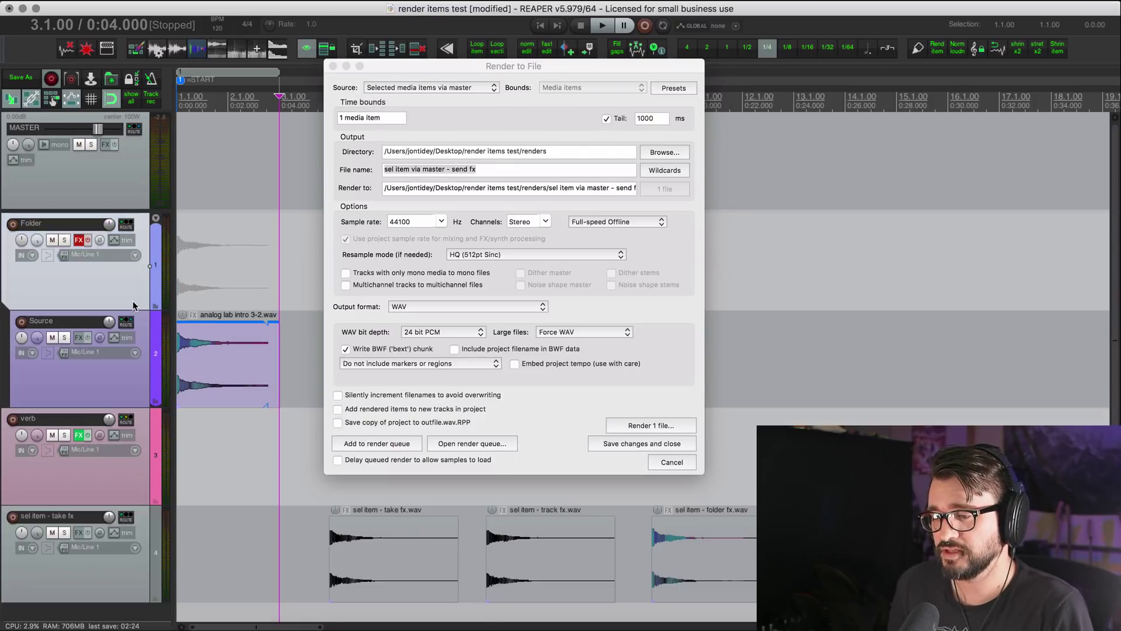
click(214, 362)
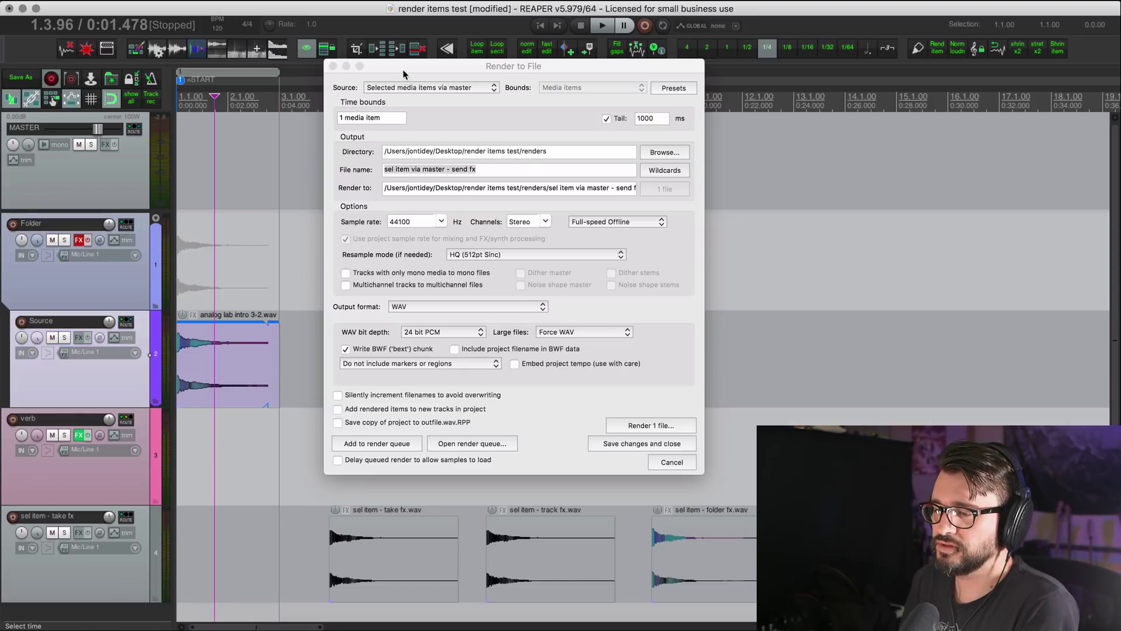
drag(403, 74, 688, 83)
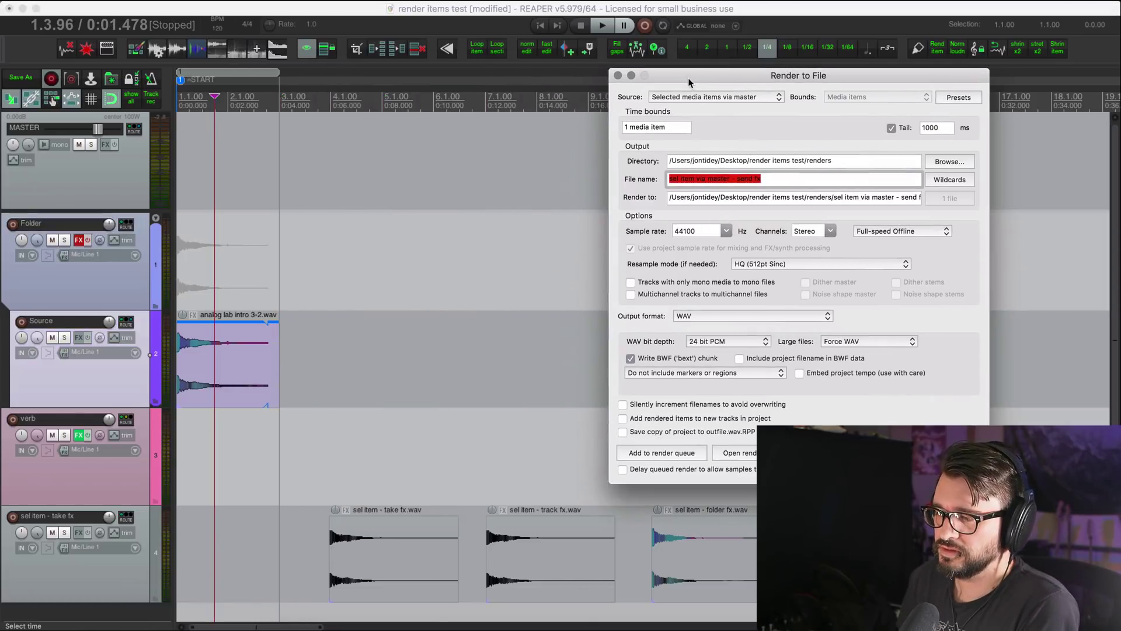
click(618, 76)
scroll(418, 333, down, 5)
Duplicate the analog lab item with Ctrl+D to 15 copies and reopen Render to File.
click(187, 368)
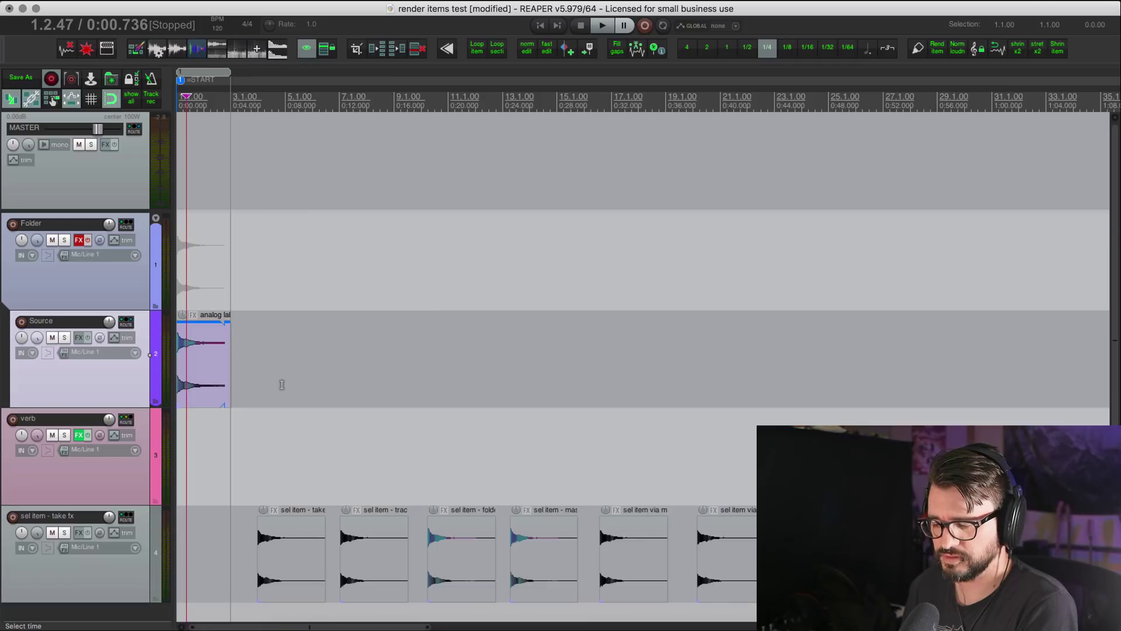
key(ctrl+d)
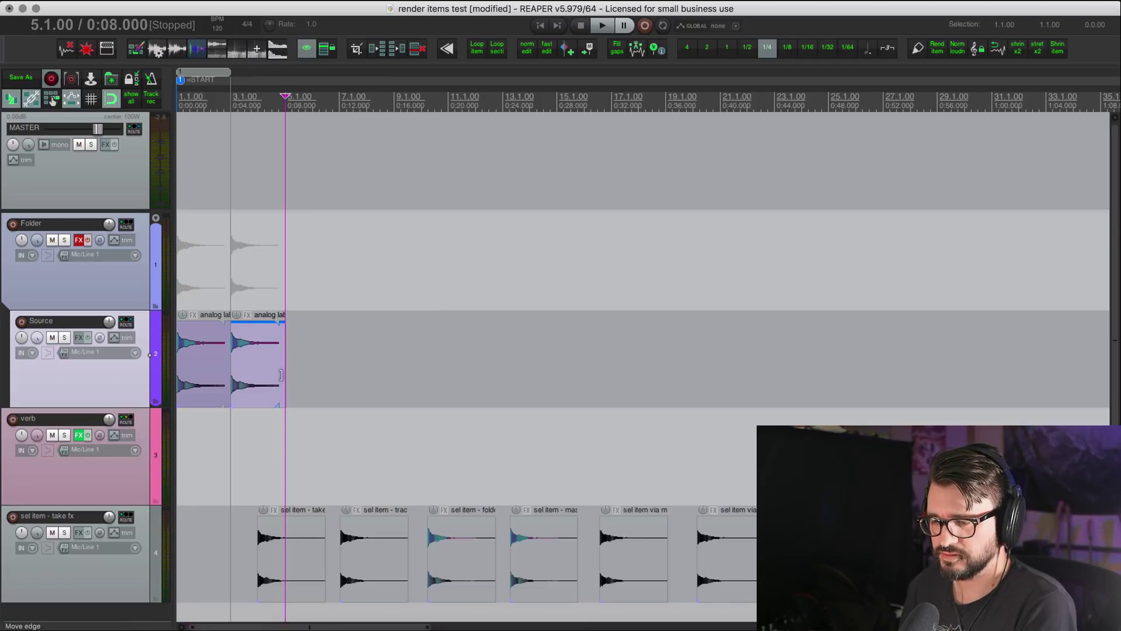
key(ctrl+d)
key(ctrl+d)
key(ctrl+d)
key(ctrl+d)
key(ctrl+d)
key(ctrl+d)
key(ctrl+d)
key(ctrl+d)
key(ctrl+d)
key(ctrl+d)
key(ctrl+d)
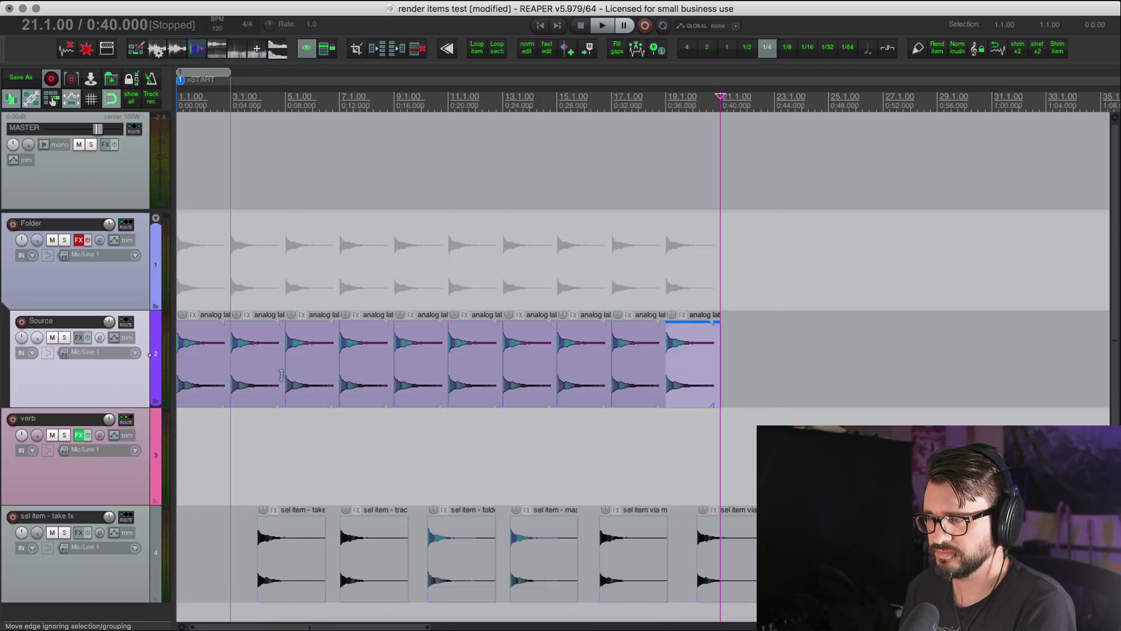
key(ctrl+d)
key(ctrl+d)
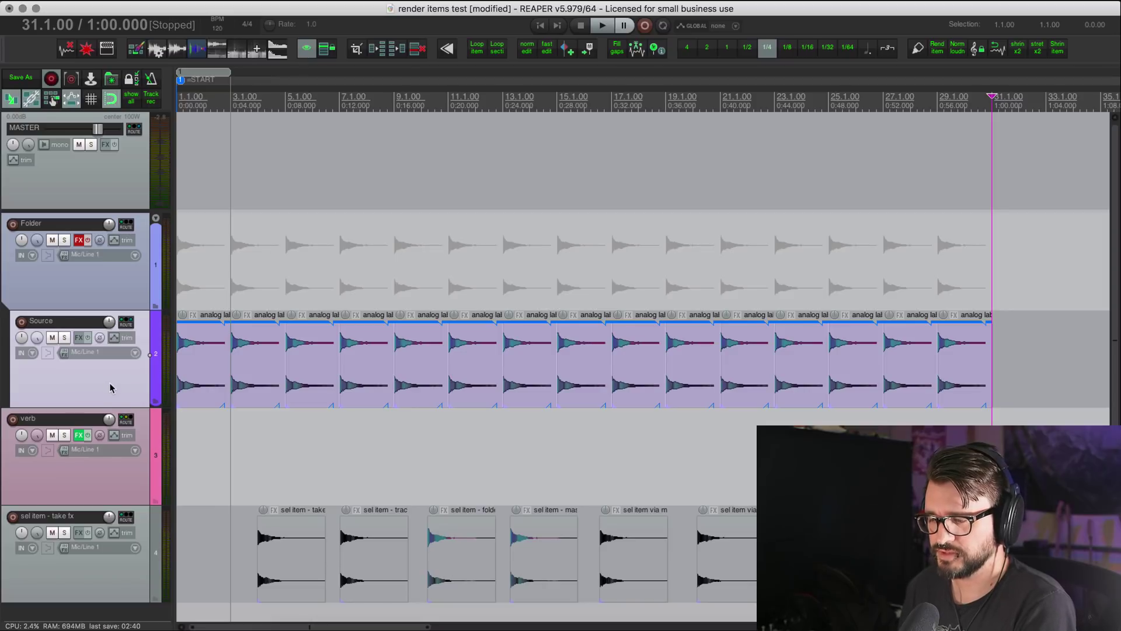
click(91, 80)
drag(756, 82, 414, 88)
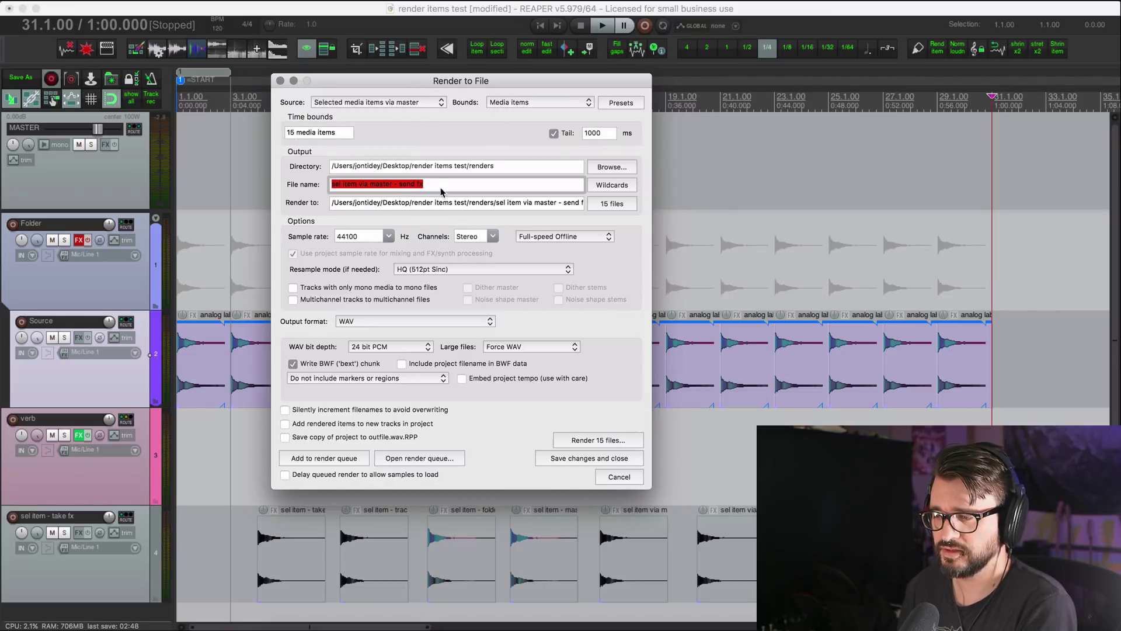
Name the files '$item_$timelineorder' and render the 15 items as separate WAVs.
text($item_)
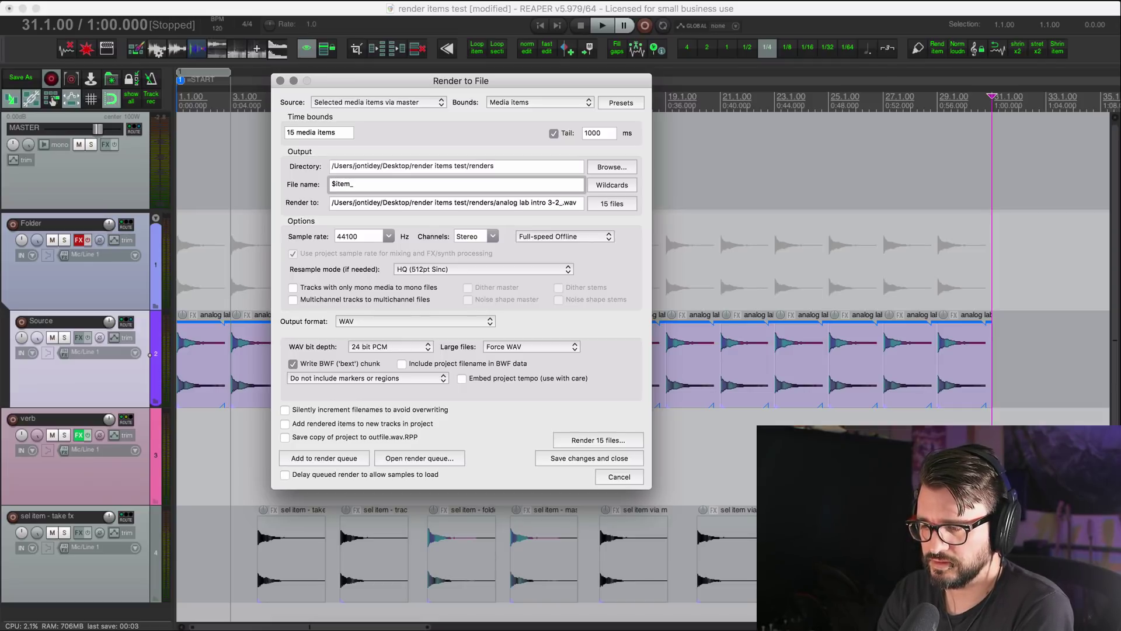
click(612, 185)
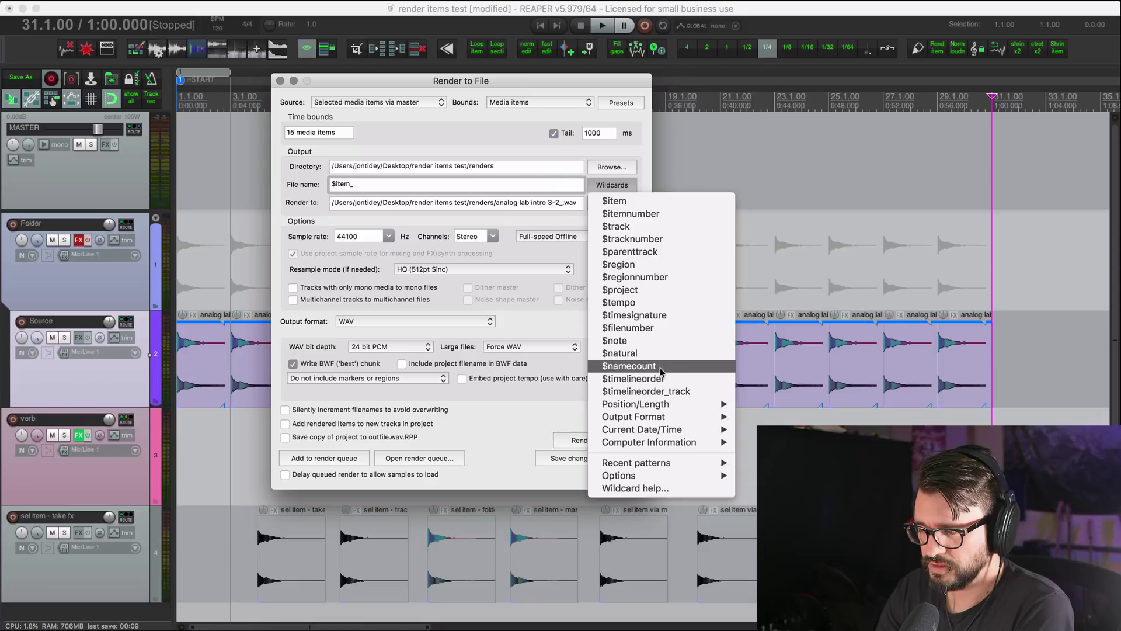
click(676, 378)
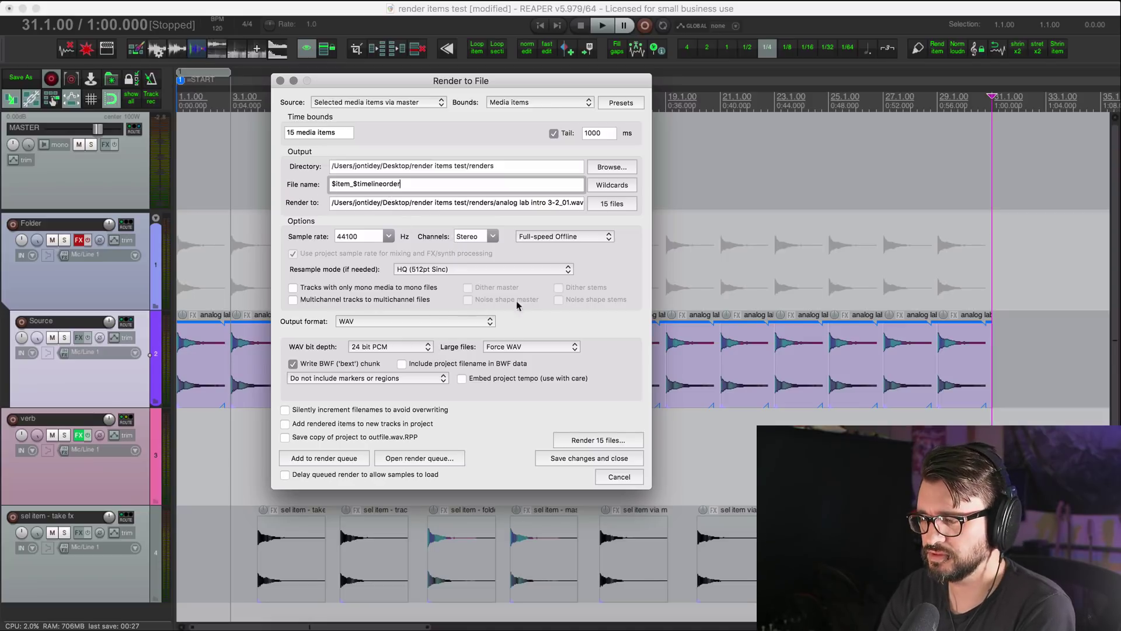
click(604, 442)
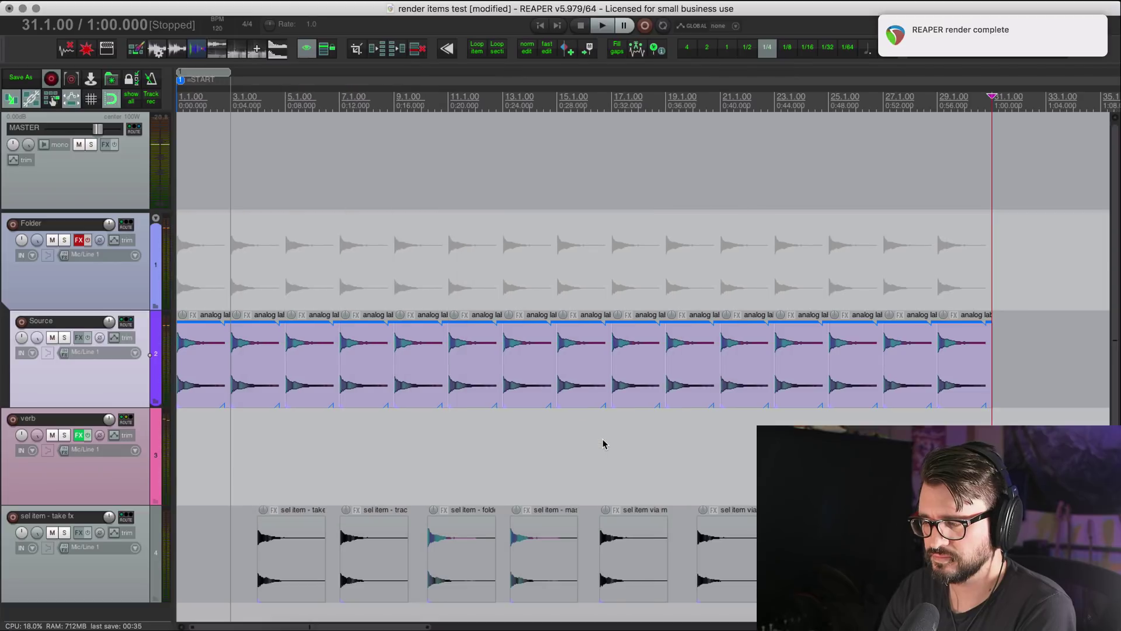
click(797, 455)
Set the edit position after the items, then select renders _01 through _15 in Finder's renders folder.
scroll(606, 459, down, 3)
click(652, 461)
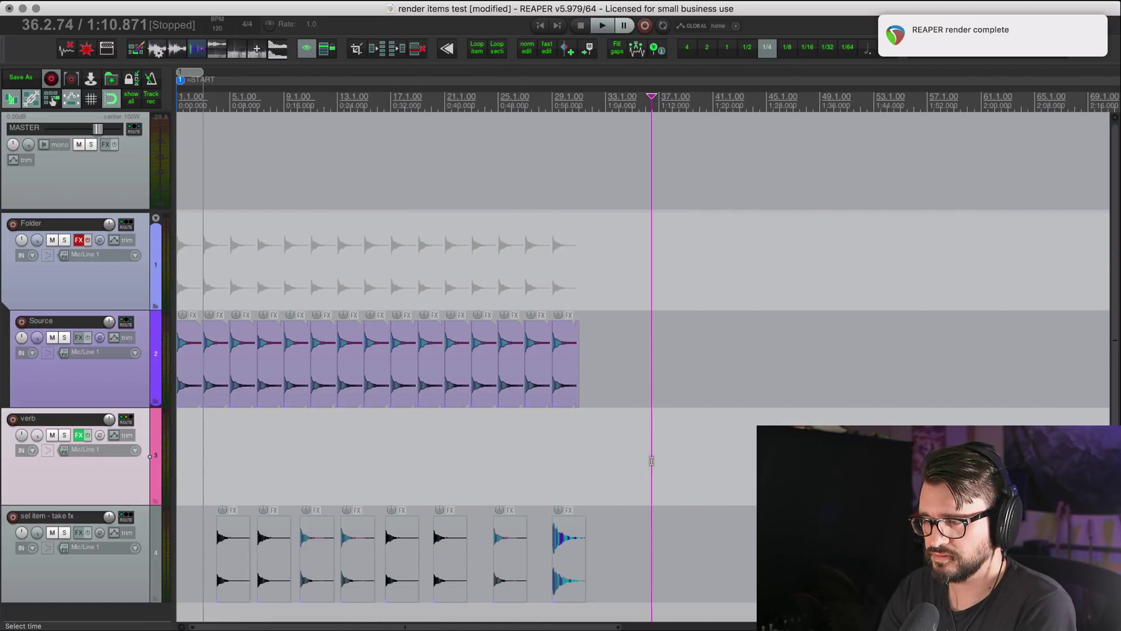
key(super+Tab)
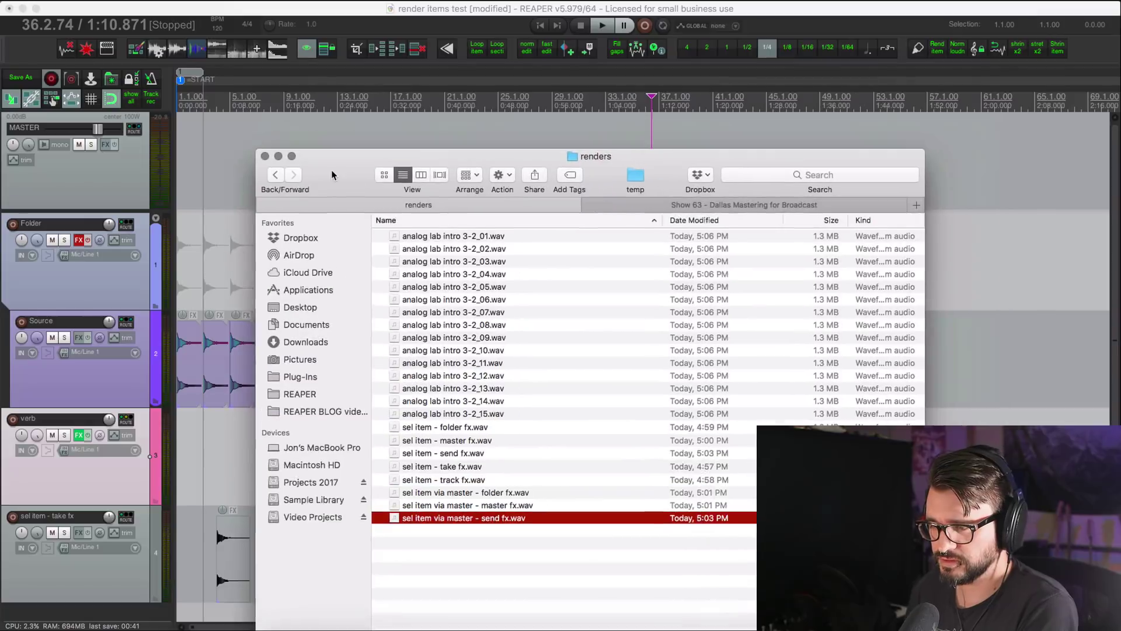
drag(331, 175, 327, 129)
key(a)
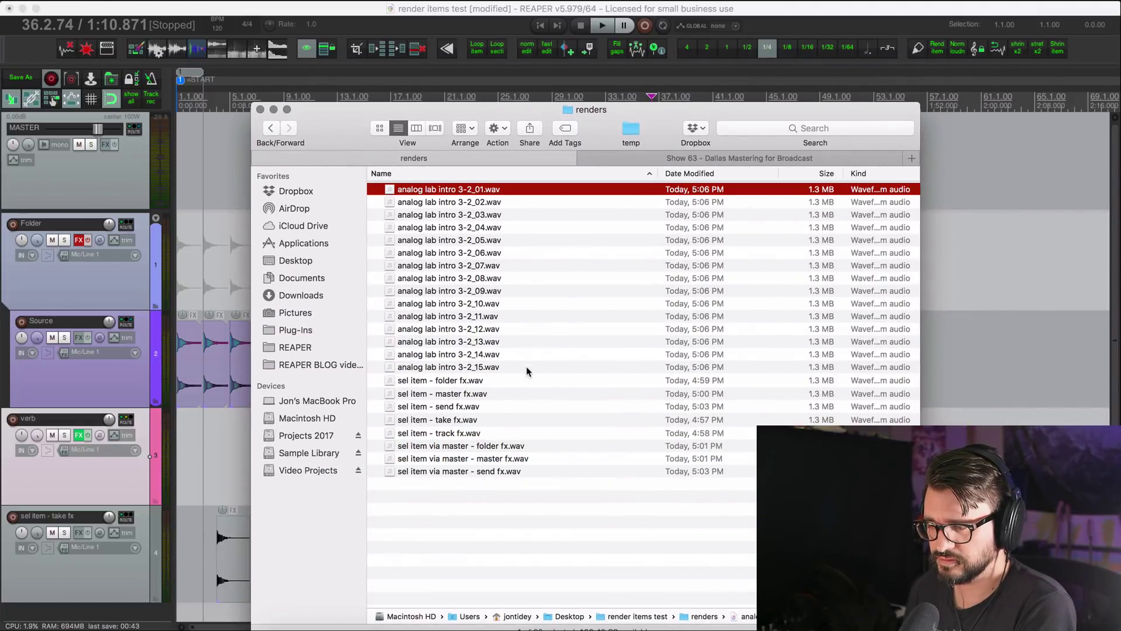
shift+click(527, 368)
drag(352, 132, 333, 27)
Drop the 15 analog lab intro 3-2 renders onto the bottom sel item - take fx track.
click(637, 555)
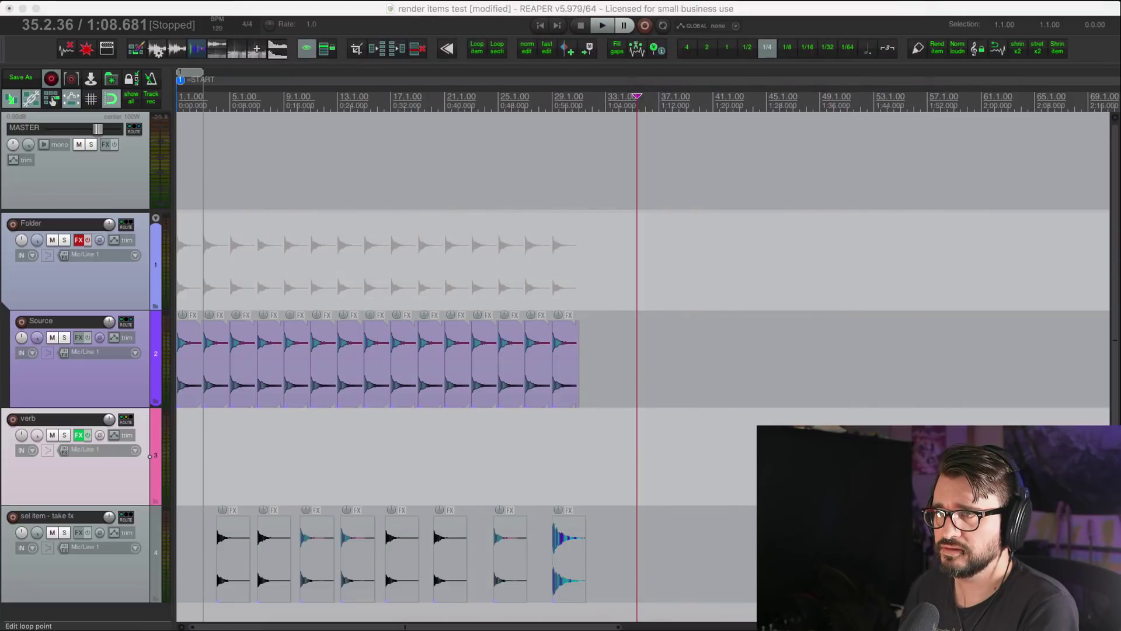
mouse_move(637, 555)
mouse_down()
mouse_move(552, 196)
mouse_move(612, 517)
mouse_move(581, 541)
mouse_move(656, 546)
mouse_up()
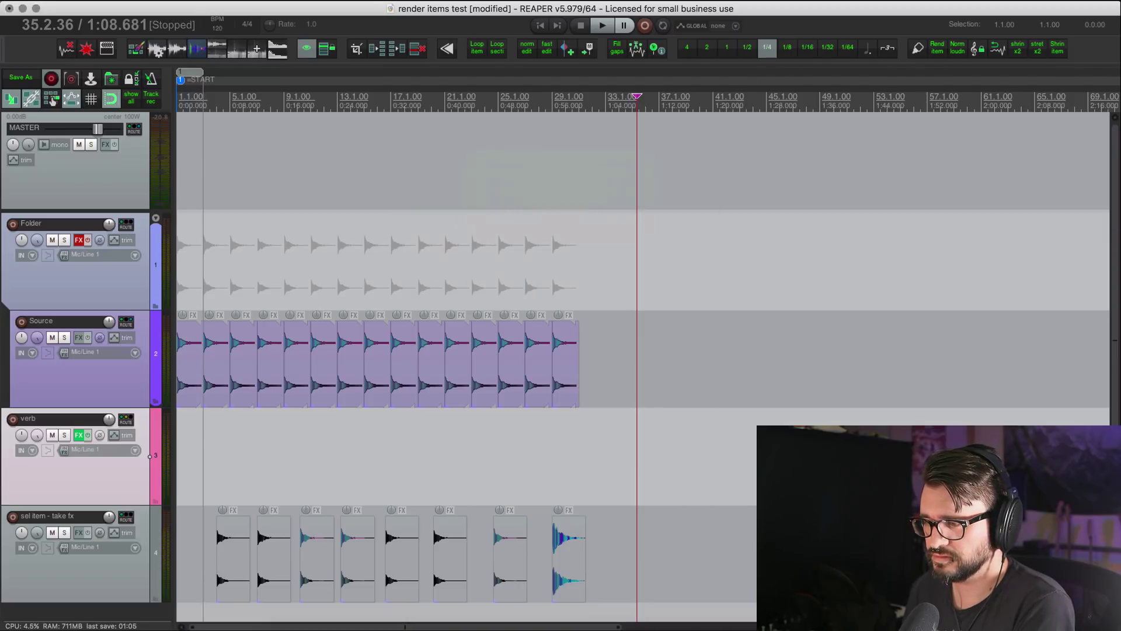
click(647, 530)
scroll(667, 541, up, 4)
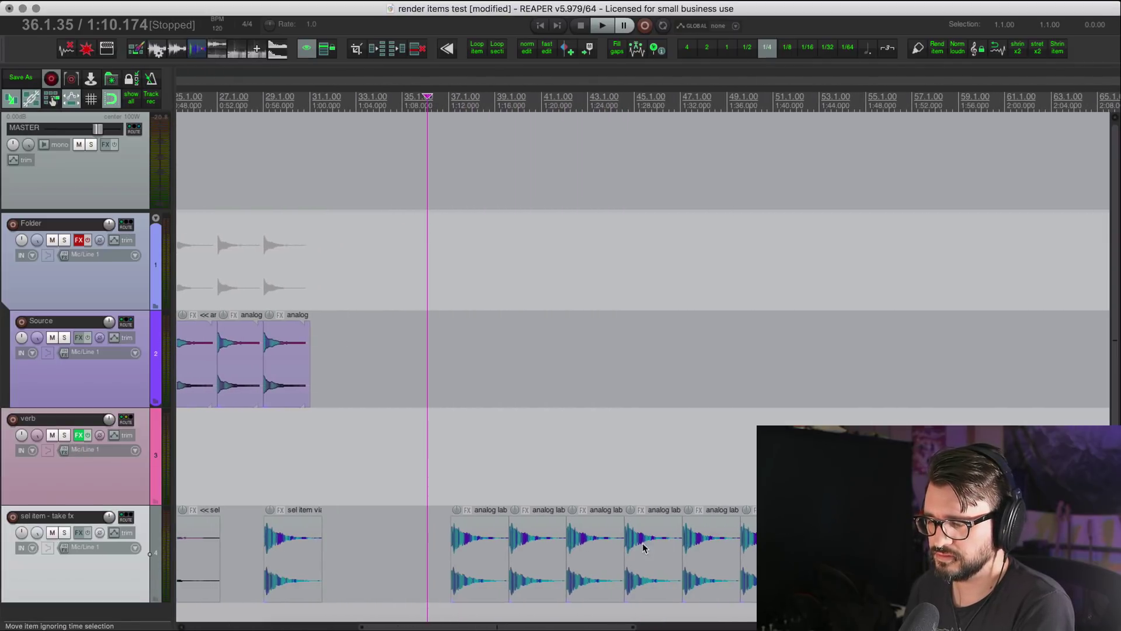
Select the first imported render, analog lab intro 3-2_01.wav, and inspect the imported renders.
click(480, 562)
scroll(506, 562, up, 5)
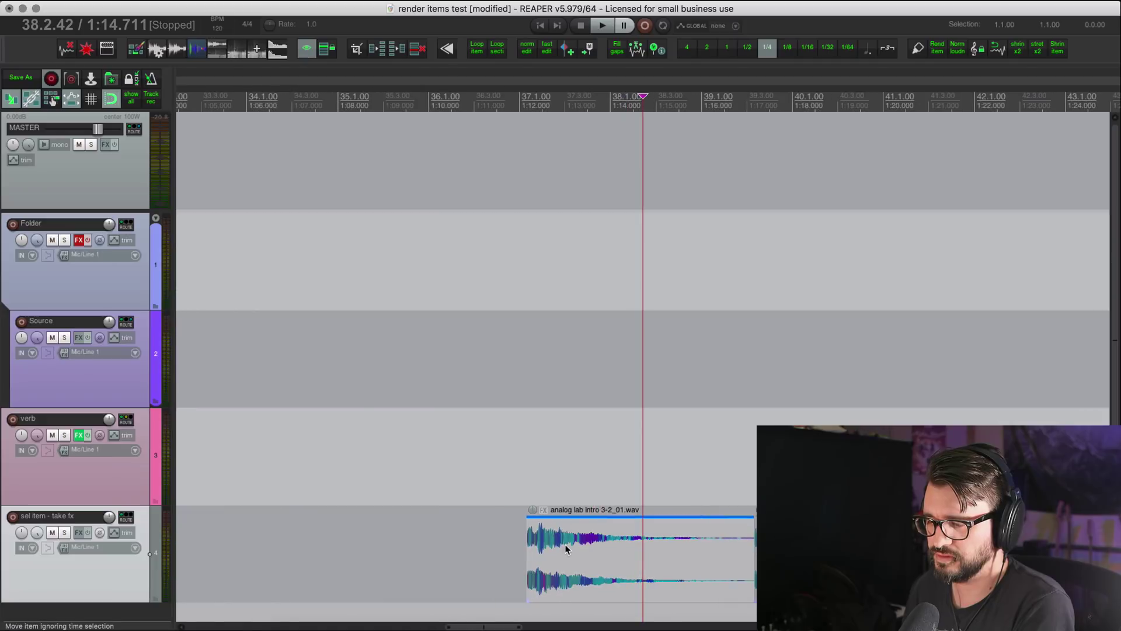
scroll(604, 529, right, 4)
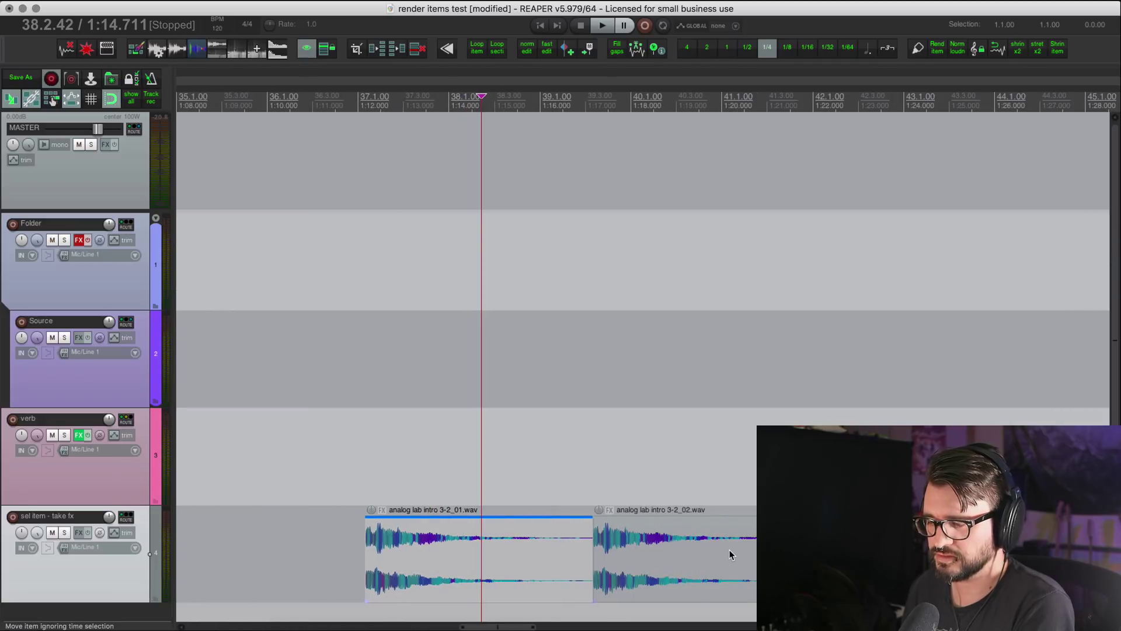
scroll(730, 555, right, 1)
scroll(730, 555, right, 20)
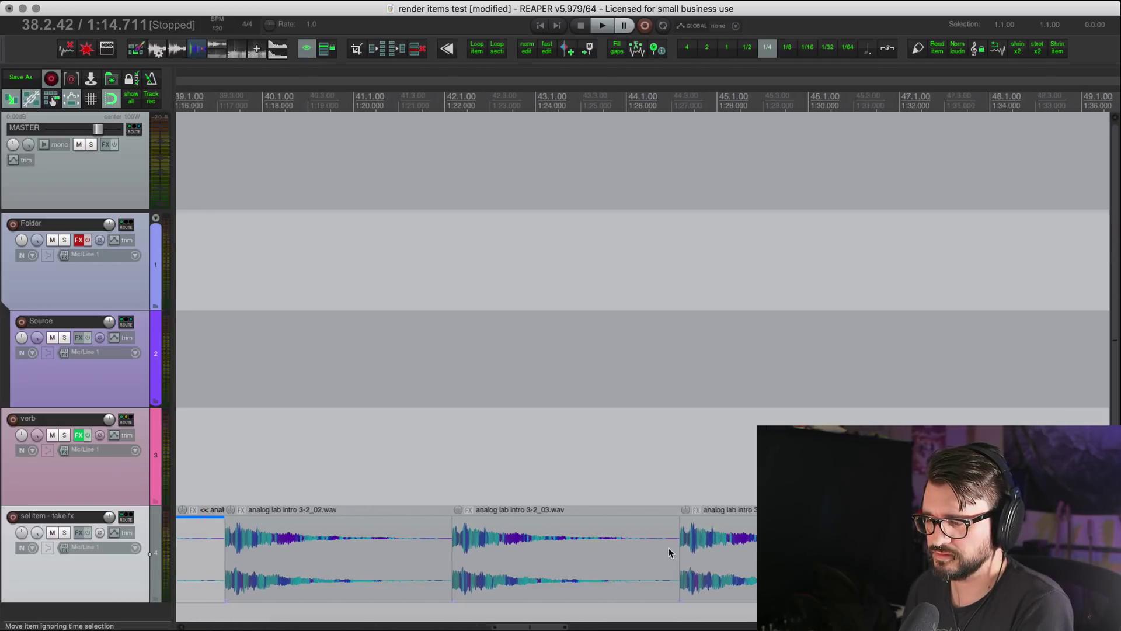
scroll(669, 546, left, 20)
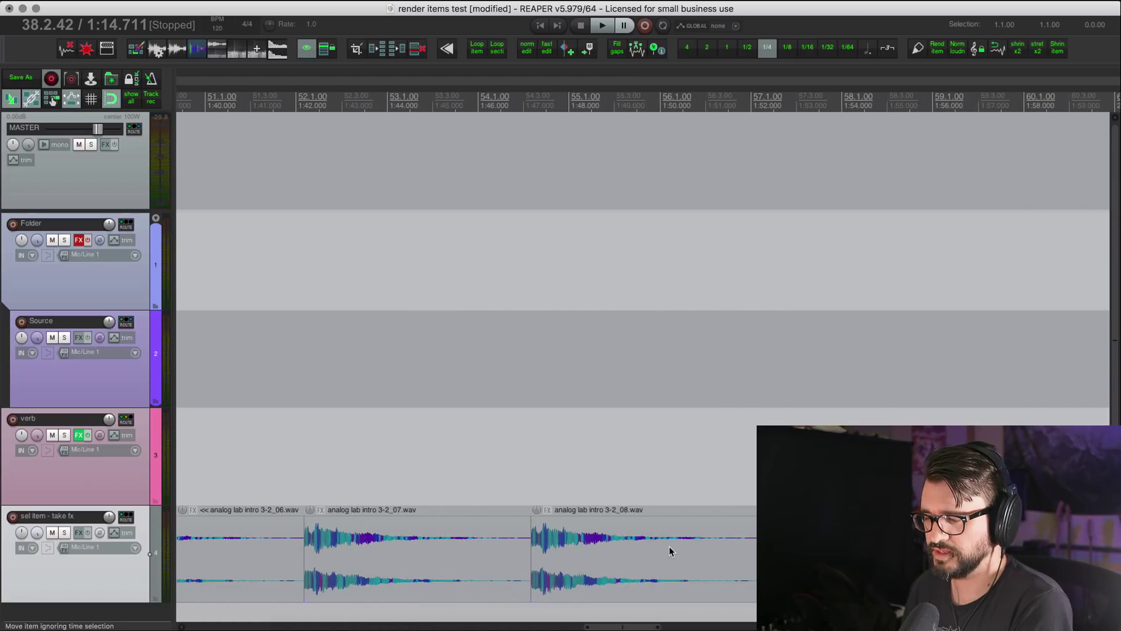
scroll(673, 554, down, 3)
scroll(673, 554, down, 6)
Mark a time selection covering the Source items and select the Source track.
drag(201, 560, 529, 564)
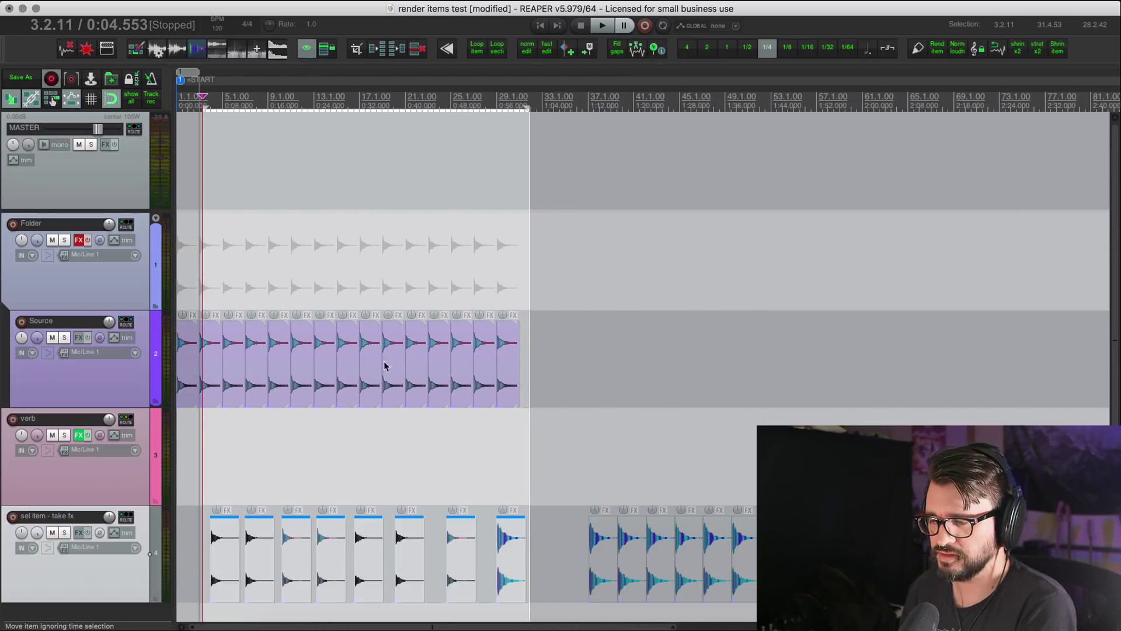
scroll(694, 472, right, 3)
click(108, 383)
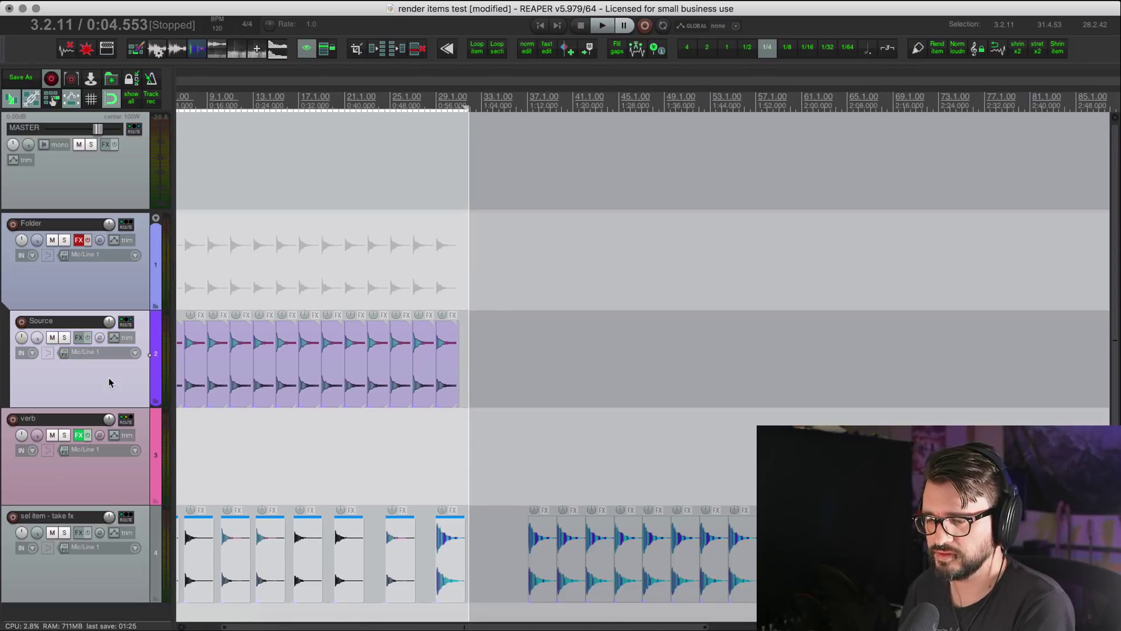